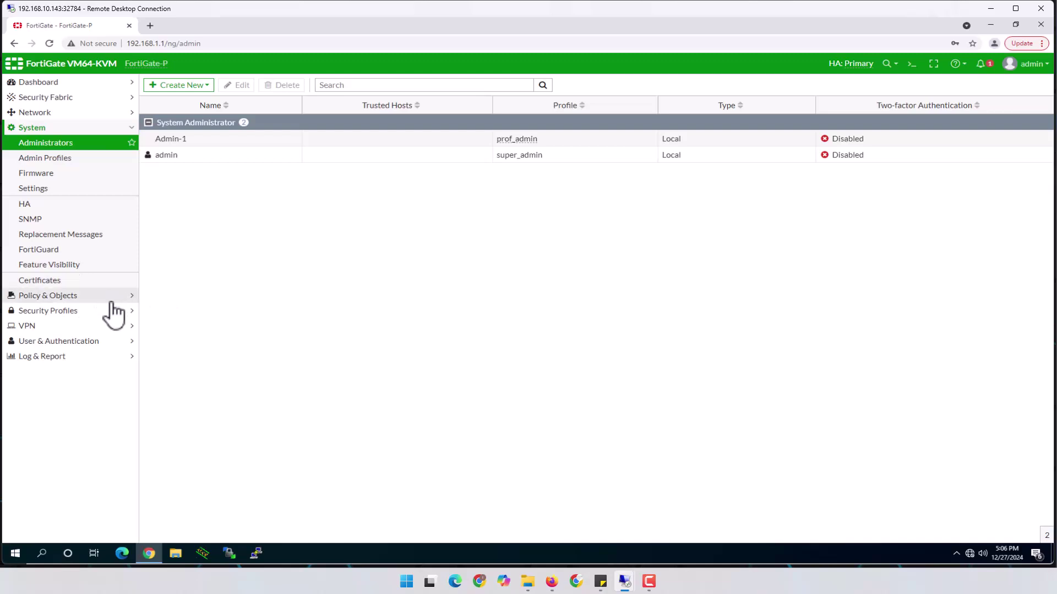
Open a blank new LDAP server form under User & Authentication, then minimize Remote Desktop and Firefox.
{"action": "left_click", "coordinate": [64, 341]}
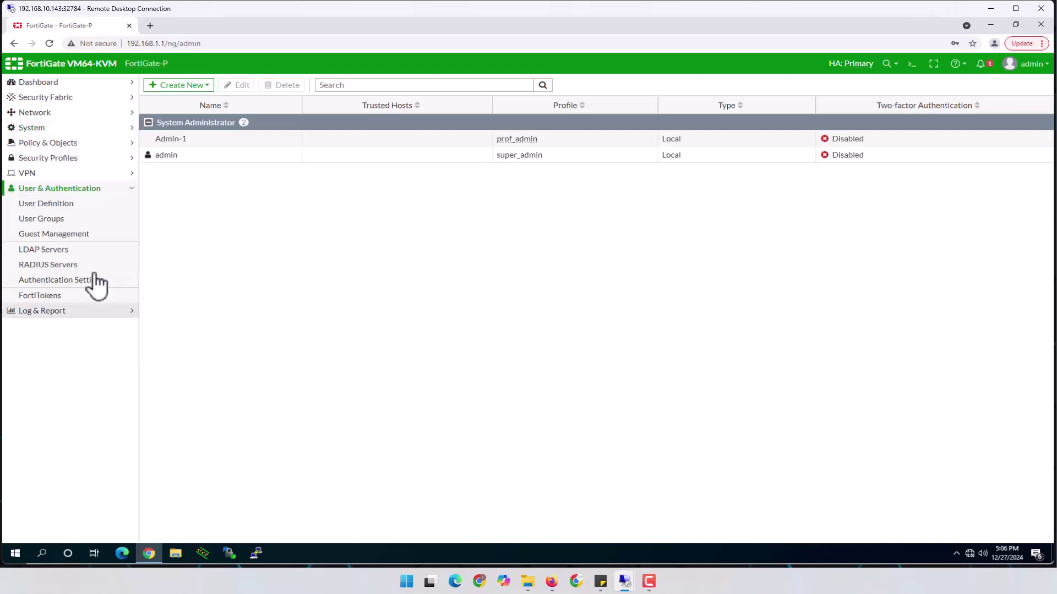
{"action": "left_click", "coordinate": [51, 251]}
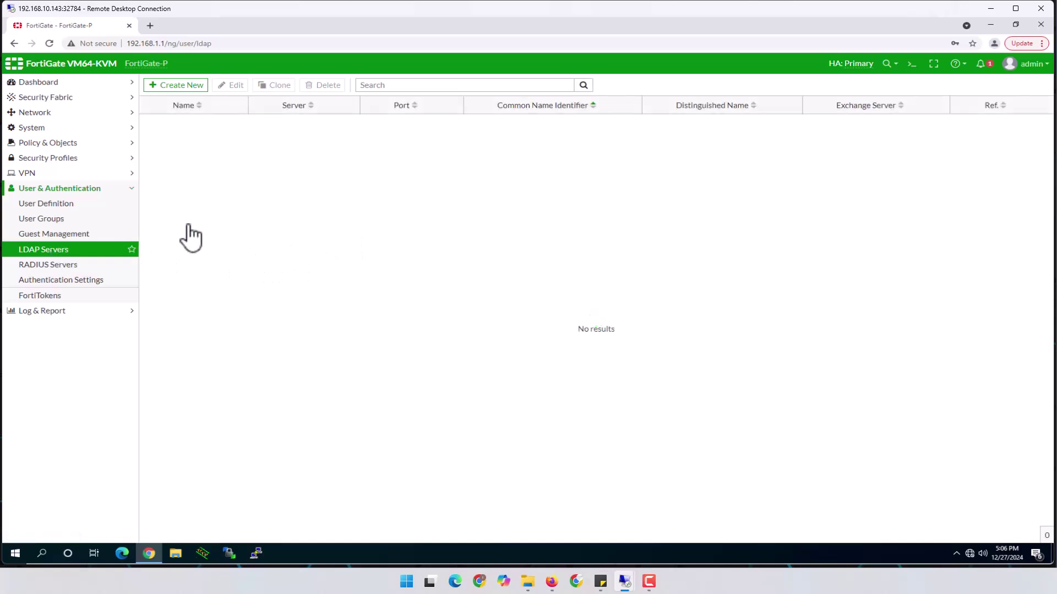
{"action": "left_click", "coordinate": [193, 88]}
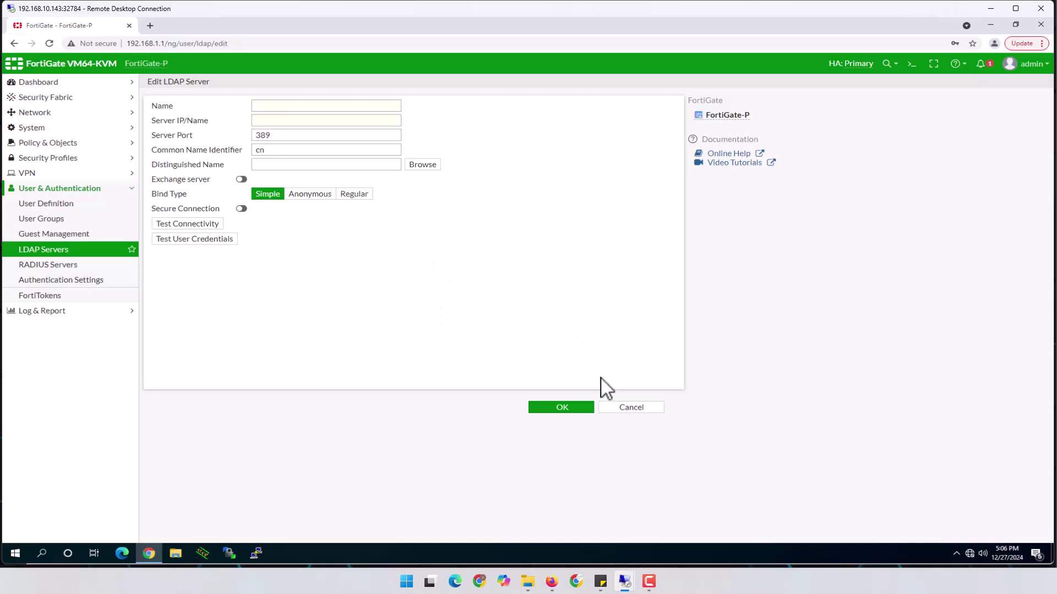
{"action": "left_click", "coordinate": [990, 9]}
{"action": "left_click", "coordinate": [989, 12]}
Dismiss Initial Configuration Tasks, centre Server Manager and show the CA-SRV Roles summary (0 of 17 installed).
{"action": "mouse_move", "coordinate": [629, 588]}
{"action": "left_click", "coordinate": [655, 541]}
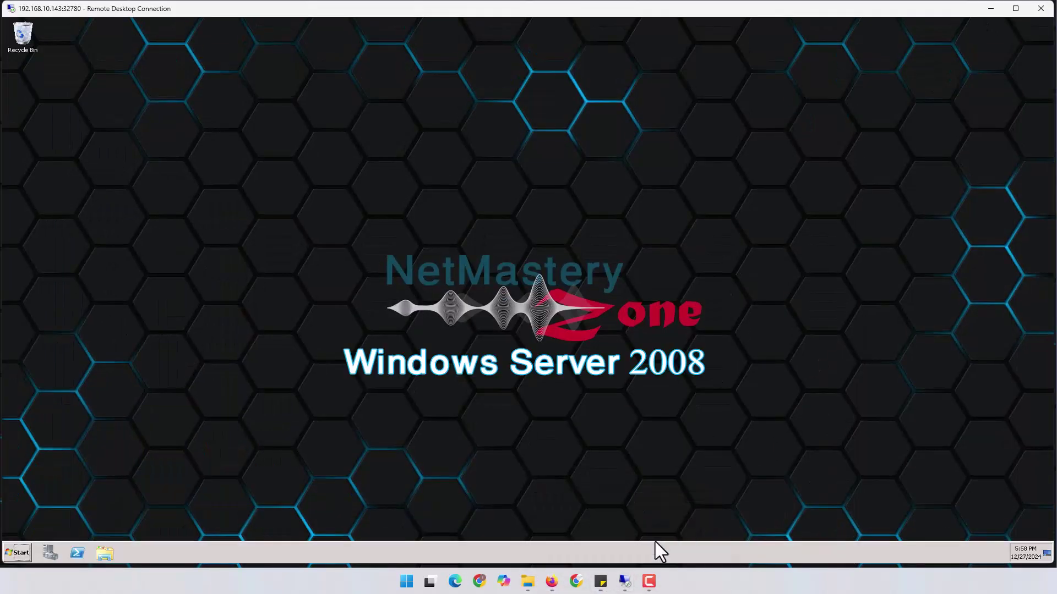
{"action": "left_click", "coordinate": [757, 464]}
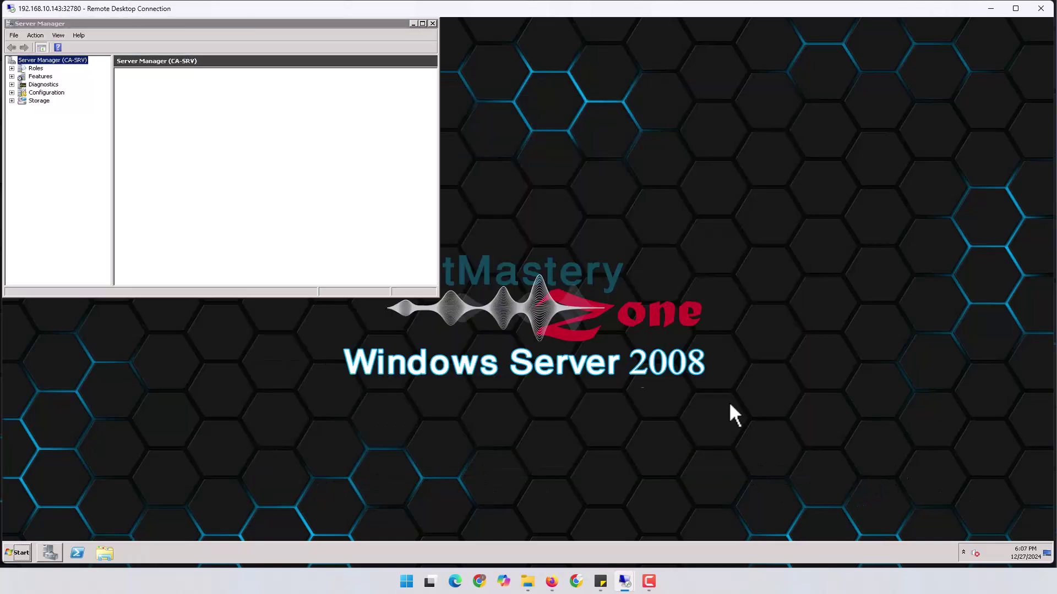
{"action": "left_click_drag", "start_coordinate": [304, 25], "coordinate": [649, 145]}
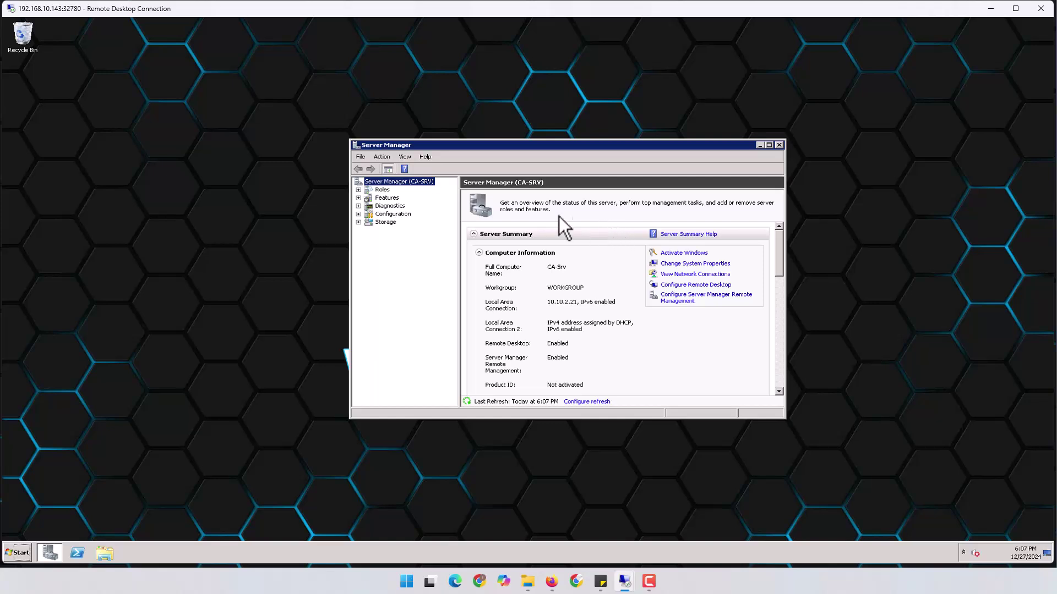
{"action": "left_click", "coordinate": [385, 190]}
{"action": "left_click", "coordinate": [682, 253]}
Open the Local Area Connection's IPv4 properties from the Network and Sharing Center.
{"action": "left_click", "coordinate": [24, 553]}
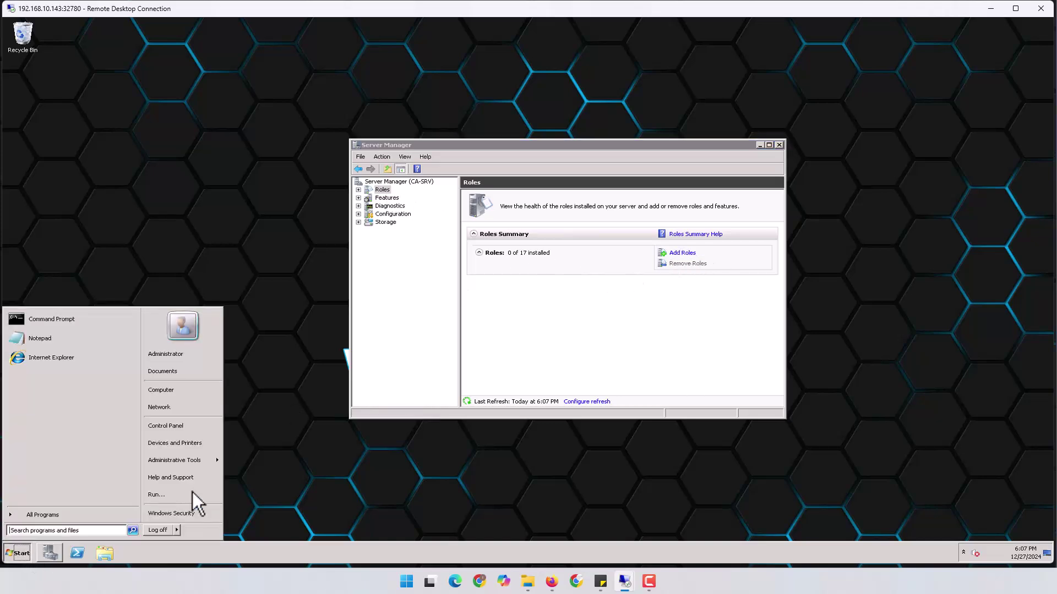
{"action": "left_click", "coordinate": [186, 407]}
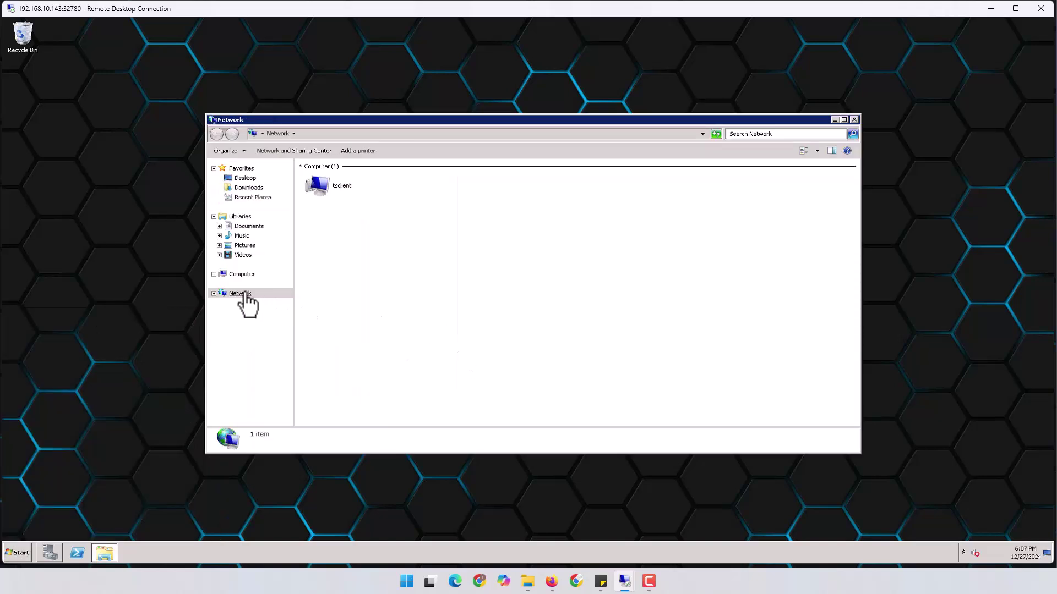
{"action": "right_click", "coordinate": [243, 293]}
{"action": "left_click", "coordinate": [274, 358]}
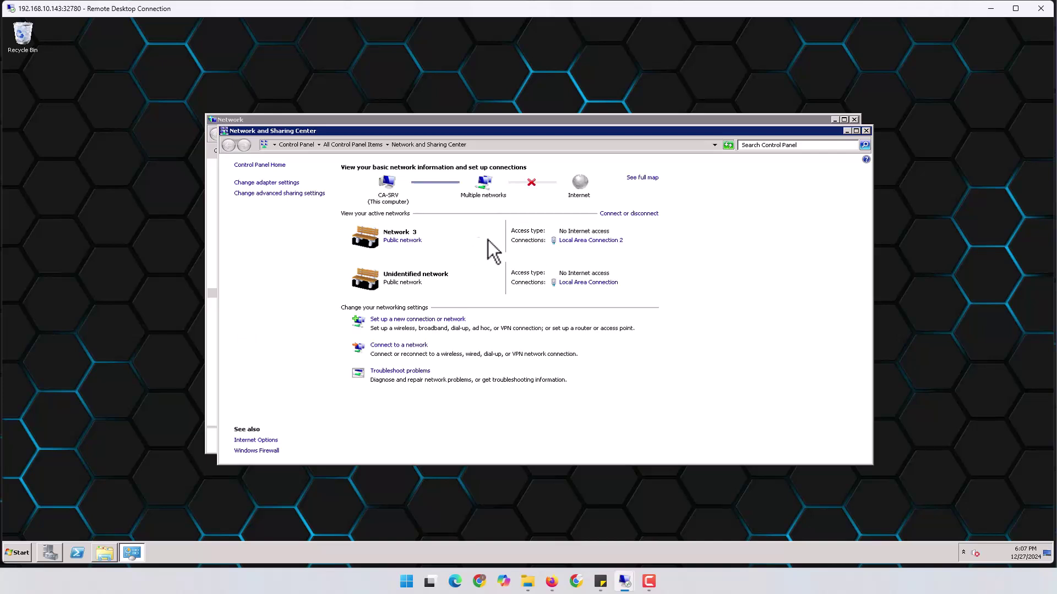
{"action": "left_click", "coordinate": [589, 283]}
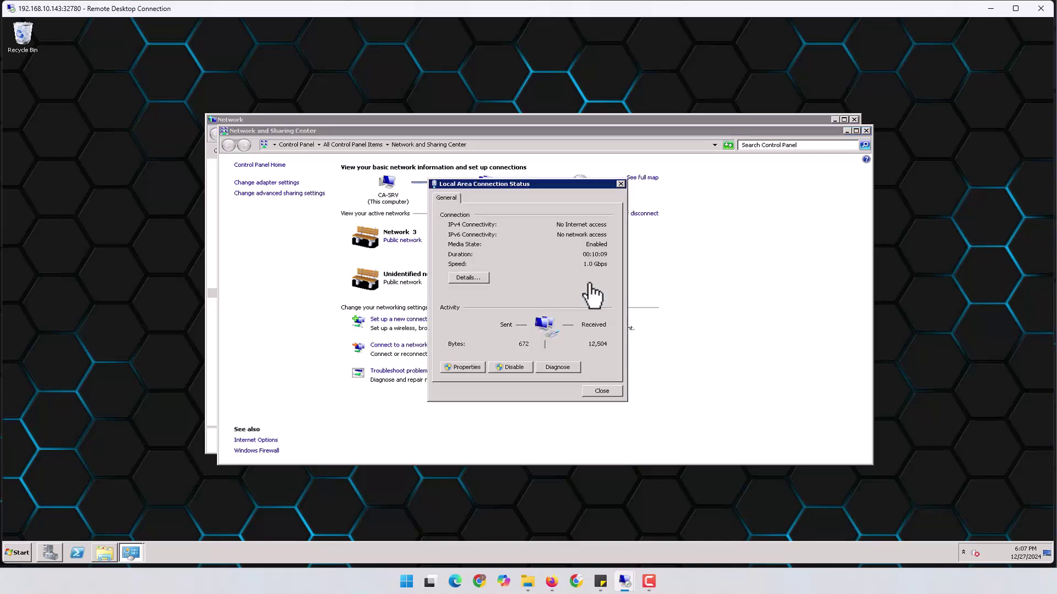
{"action": "left_click", "coordinate": [470, 368]}
{"action": "double_click", "coordinate": [567, 311]}
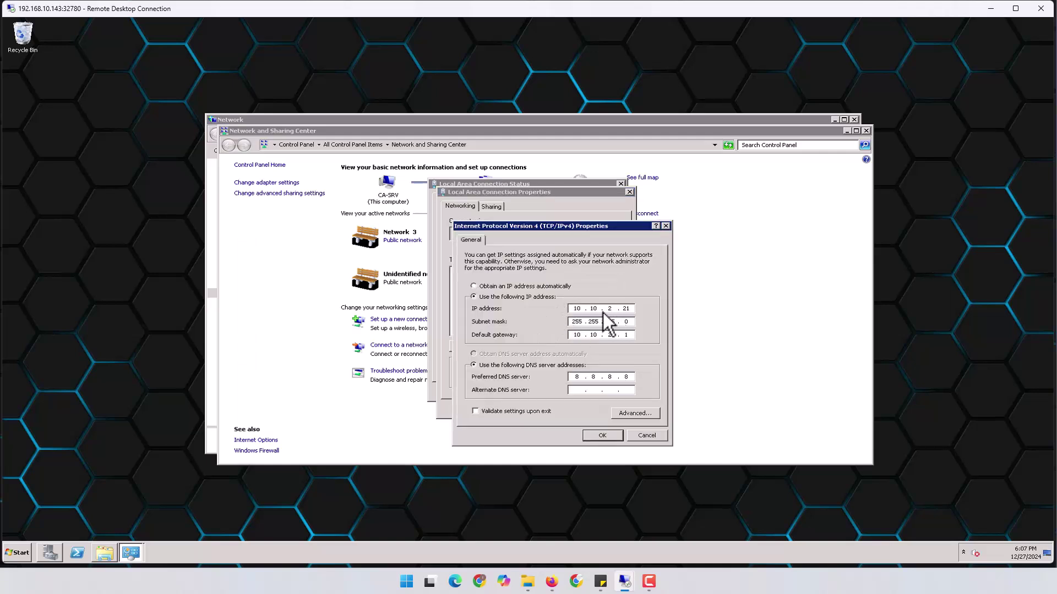
Set the preferred DNS server to 10.10.1.21 and confirm the connection dialogs.
{"action": "mouse_move", "coordinate": [551, 582]}
{"action": "left_click", "coordinate": [532, 535]}
{"action": "type", "text": "10.10.1.21"}
{"action": "left_click", "coordinate": [596, 435]}
{"action": "left_click", "coordinate": [573, 409]}
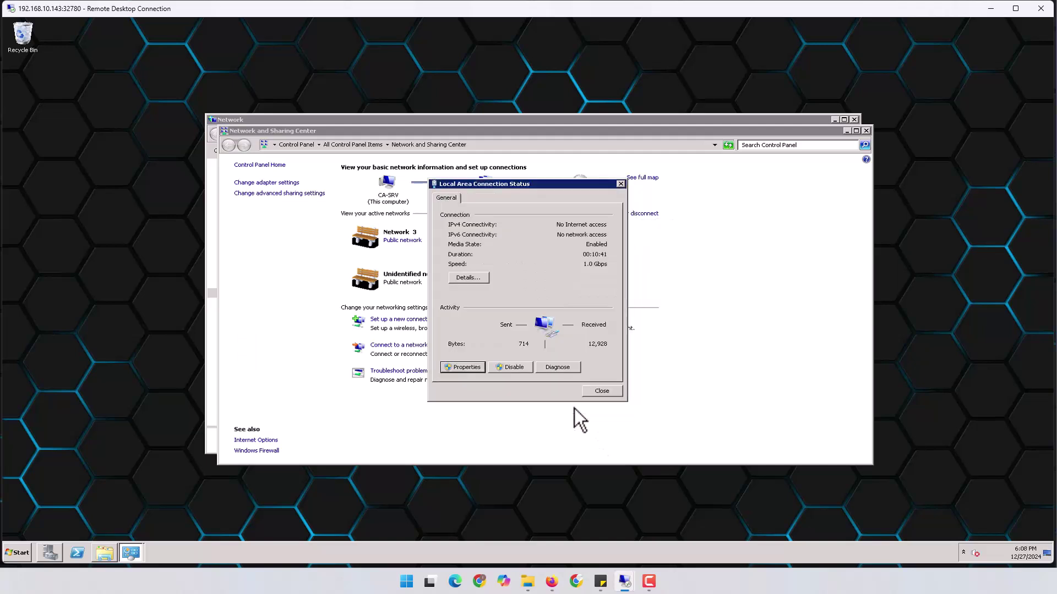
{"action": "left_click", "coordinate": [599, 391]}
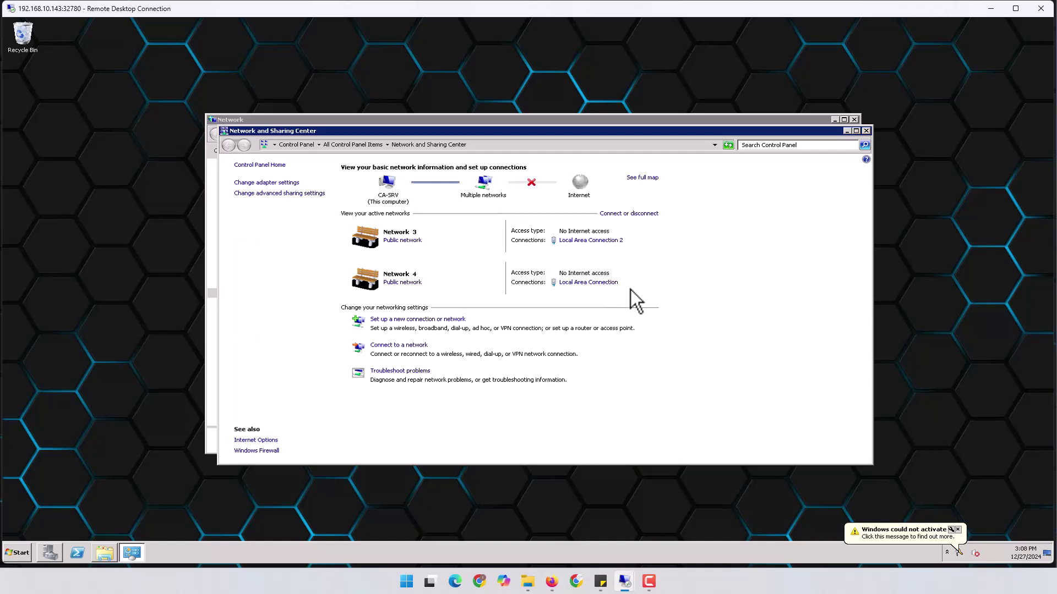
Close the Network and Sharing Center, Network window and Server Manager, then reopen Server Manager.
{"action": "left_click", "coordinate": [865, 130]}
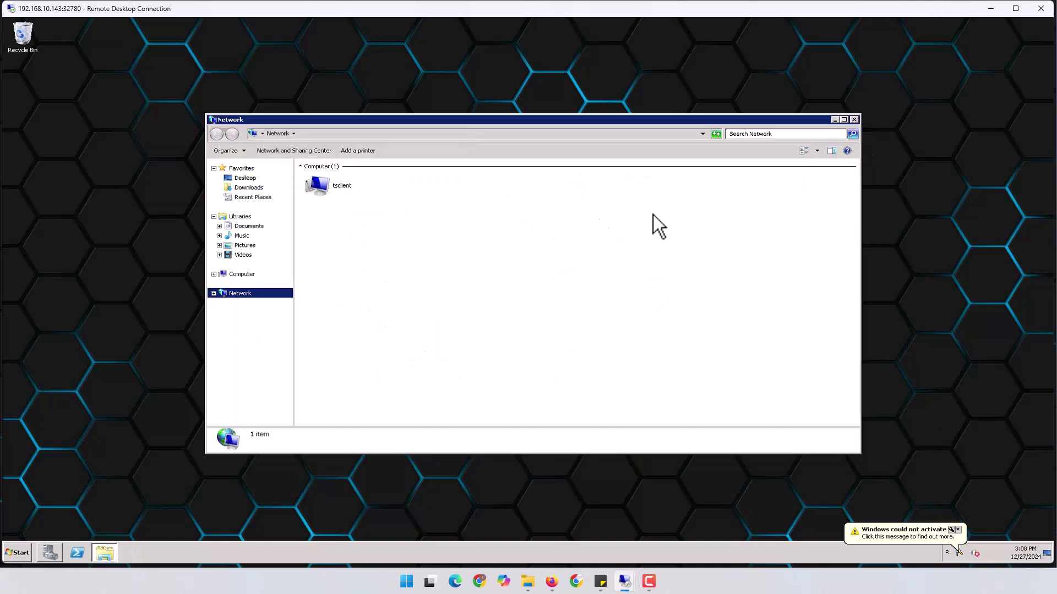
{"action": "left_click", "coordinate": [854, 120]}
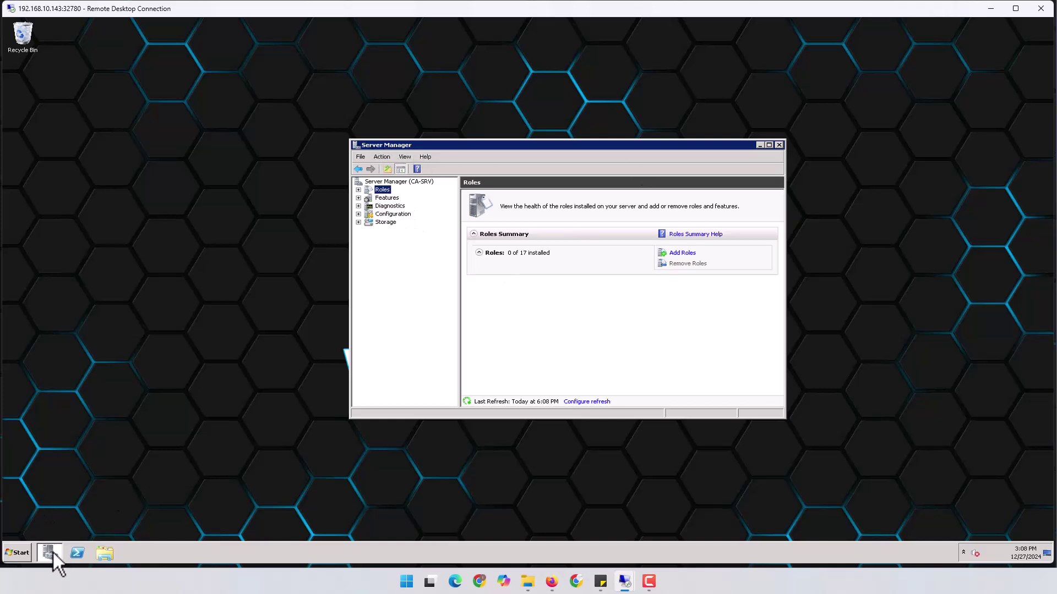
{"action": "left_click", "coordinate": [779, 145]}
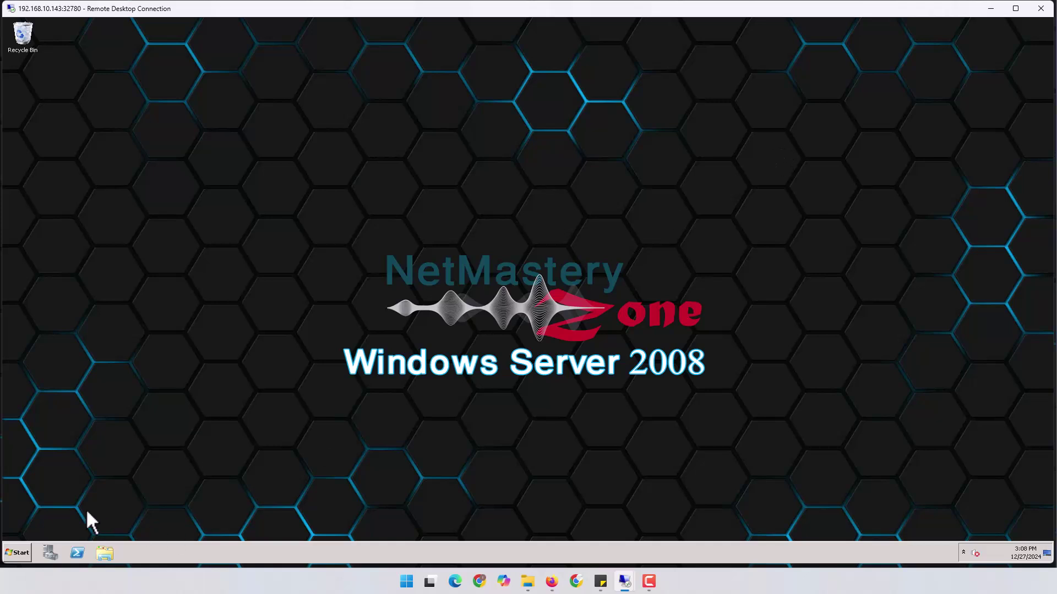
{"action": "left_click", "coordinate": [49, 551]}
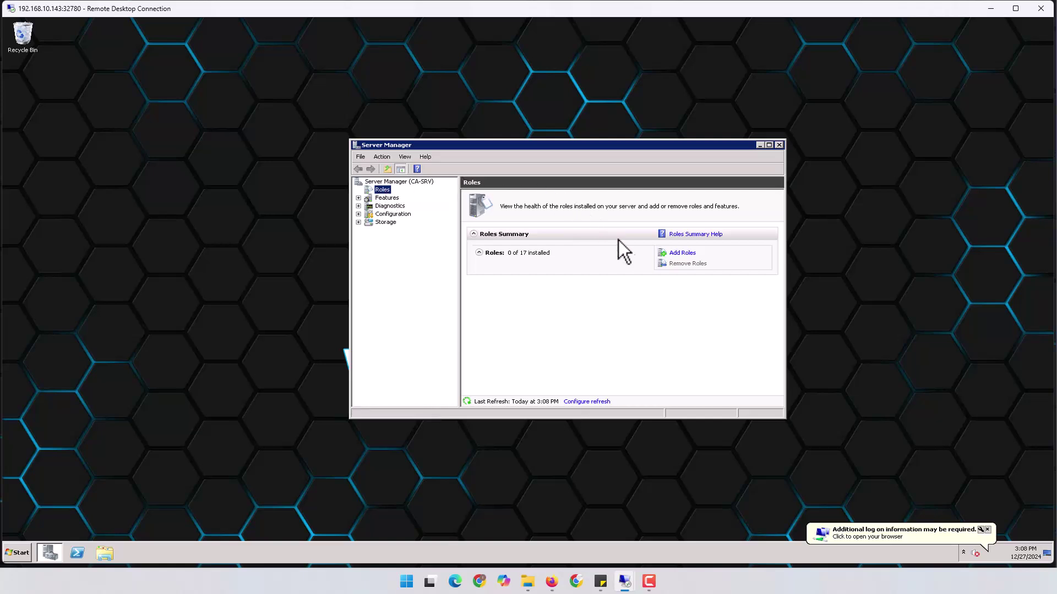
In the Add Roles Wizard, select Active Directory Domain Services and accept the required .NET Framework 3.5.1 features.
{"action": "left_click", "coordinate": [684, 254]}
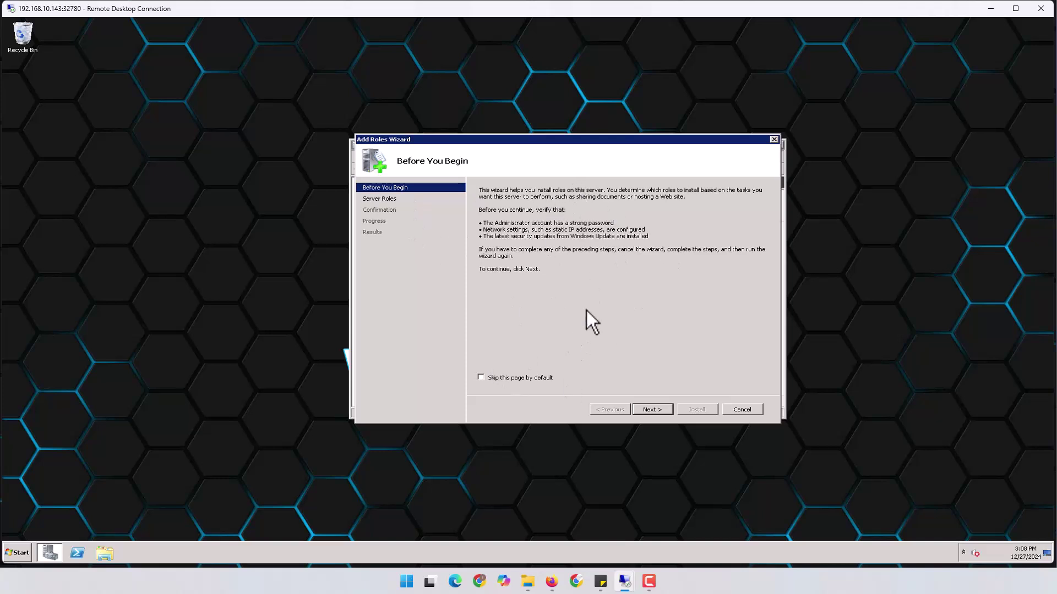
{"action": "left_click", "coordinate": [661, 409]}
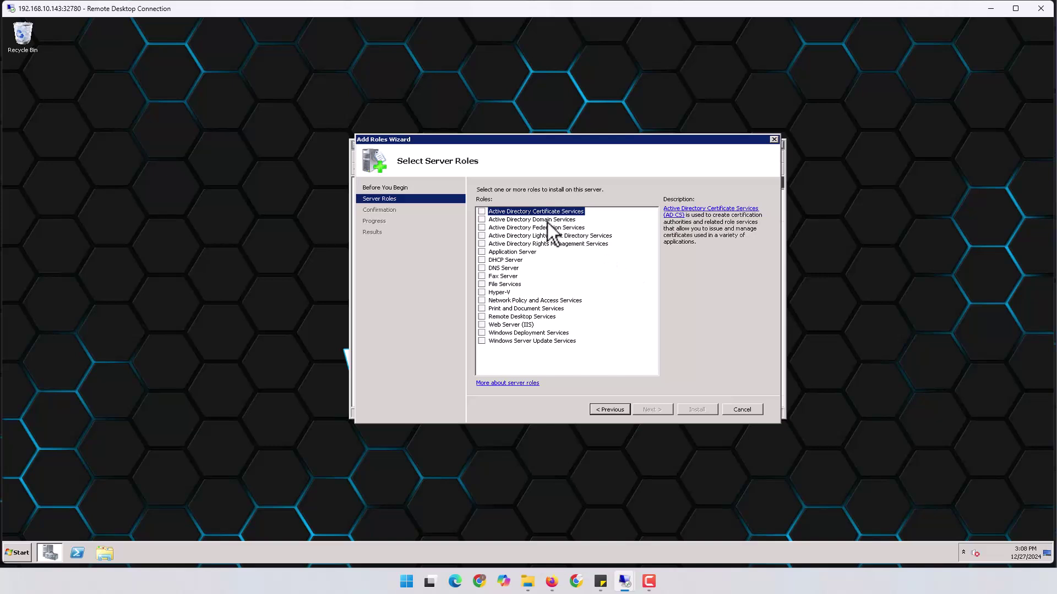
{"action": "left_click", "coordinate": [485, 220]}
{"action": "left_click", "coordinate": [483, 220]}
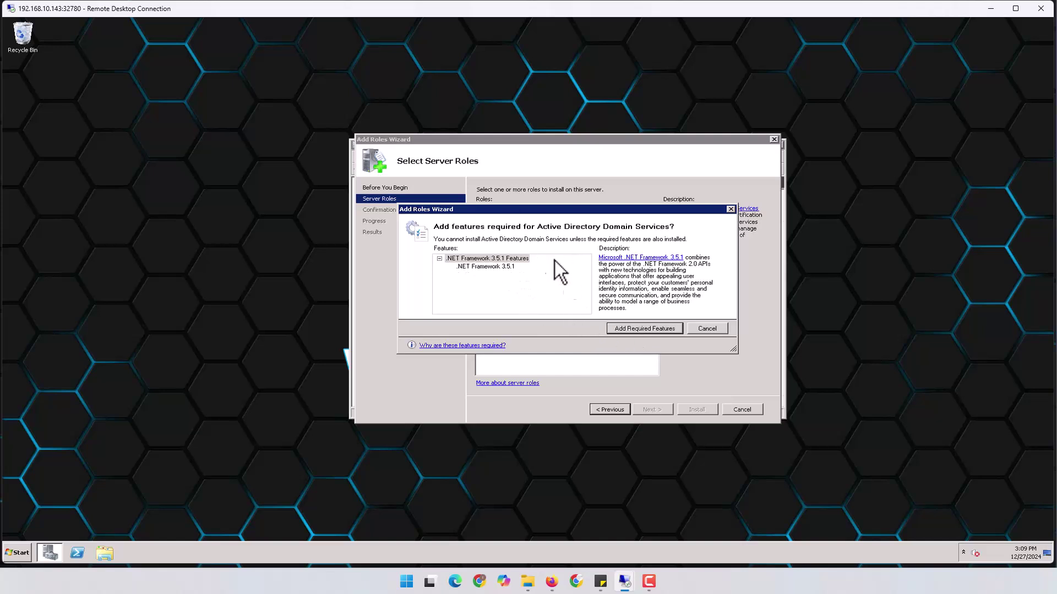
{"action": "left_click", "coordinate": [635, 329]}
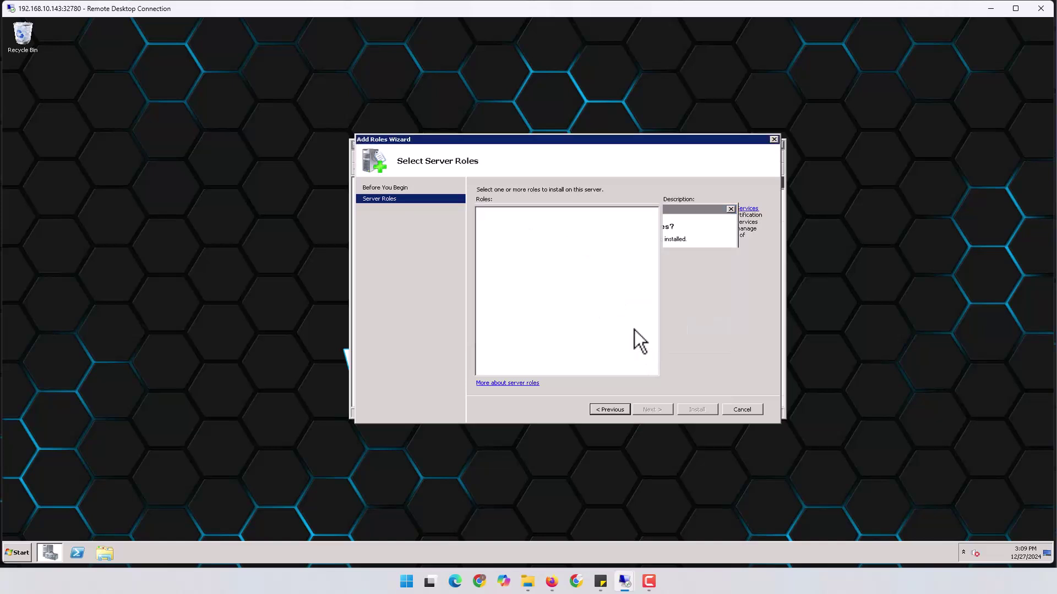
Install Active Directory Domain Services and .NET Framework 3.5.1, closing the wizard after success.
{"action": "left_click", "coordinate": [654, 409]}
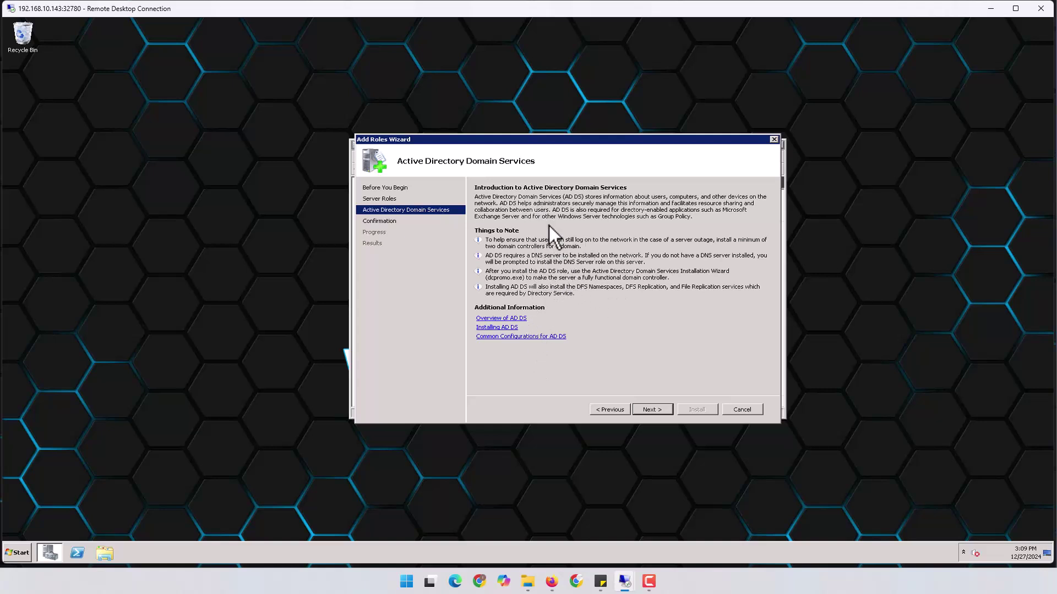
{"action": "left_click", "coordinate": [653, 410]}
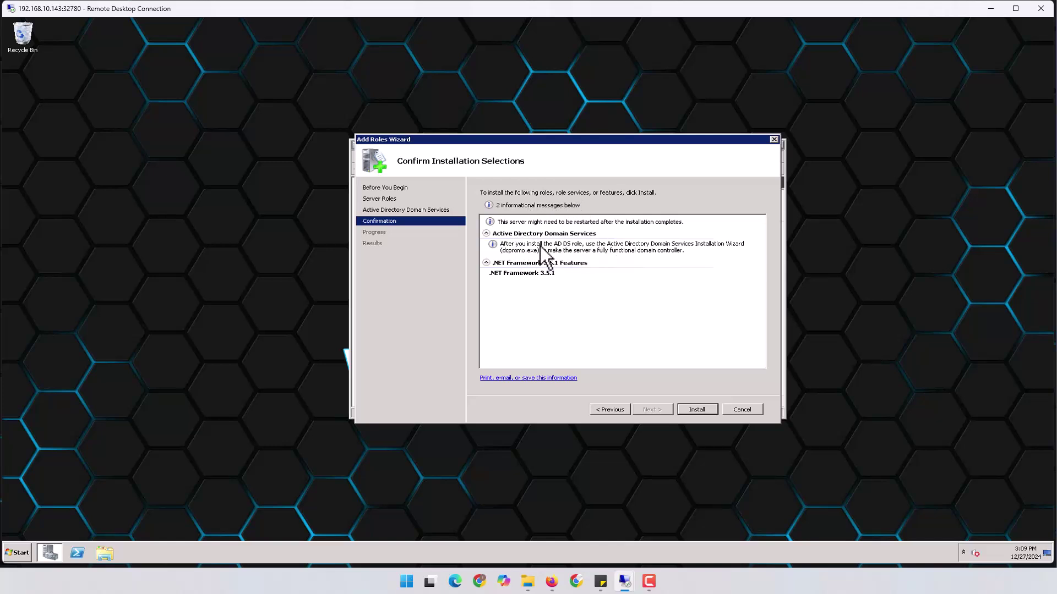
{"action": "left_click", "coordinate": [701, 409]}
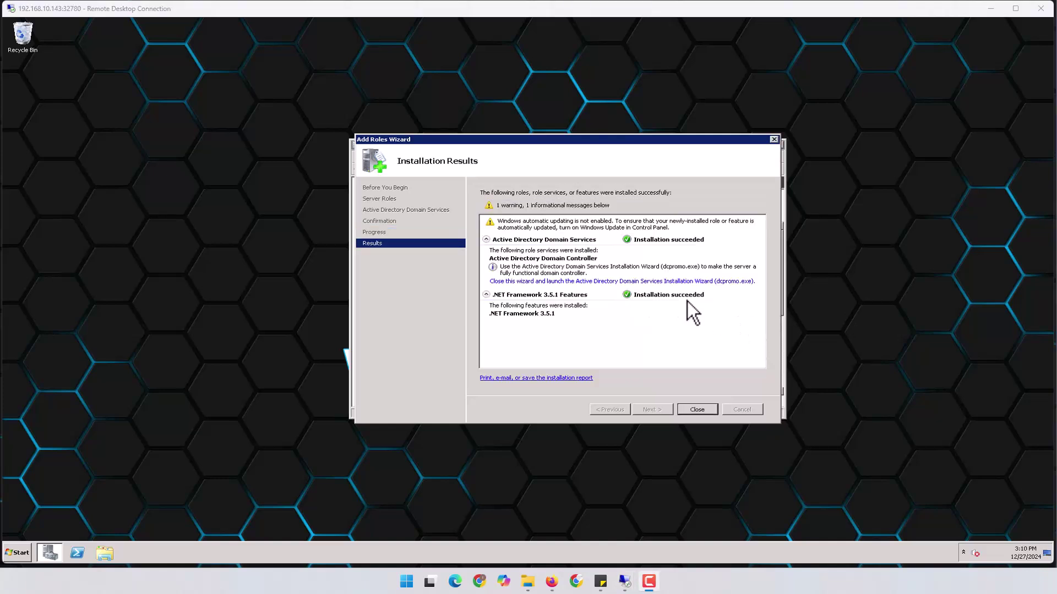
{"action": "left_click", "coordinate": [706, 408]}
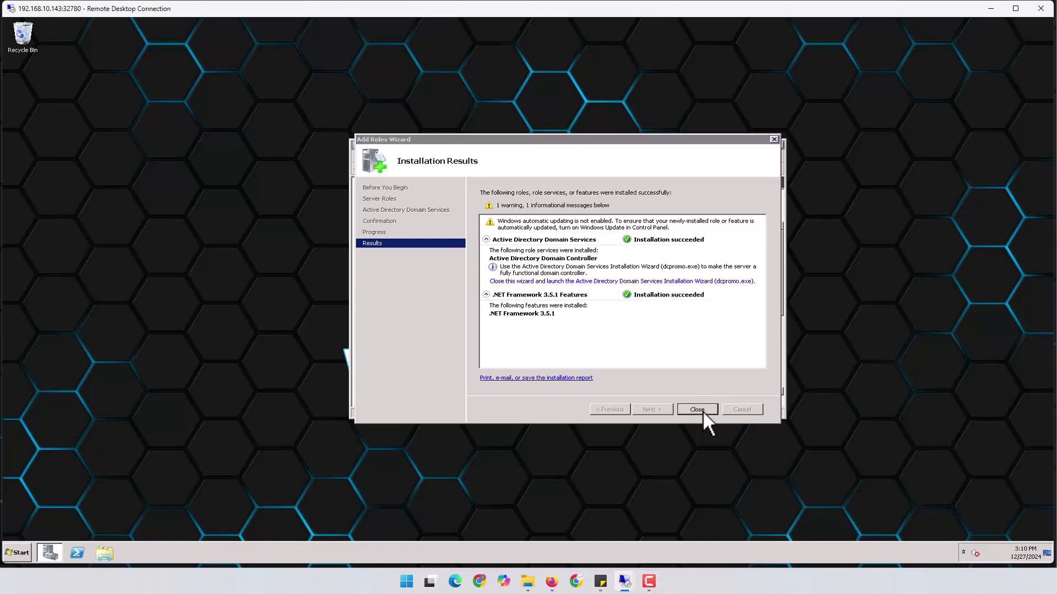
{"action": "left_click", "coordinate": [703, 410]}
Launch the AD DS Installation Wizard from the role page and advance past the welcome and compatibility pages.
{"action": "left_click_drag", "start_coordinate": [646, 150], "coordinate": [646, 122]}
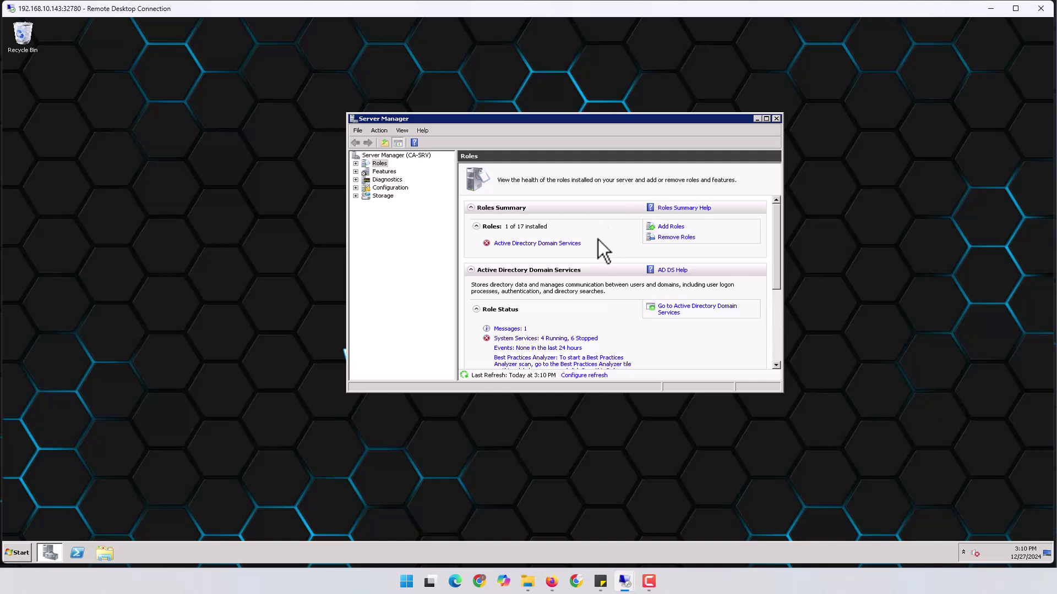
{"action": "left_click", "coordinate": [529, 243]}
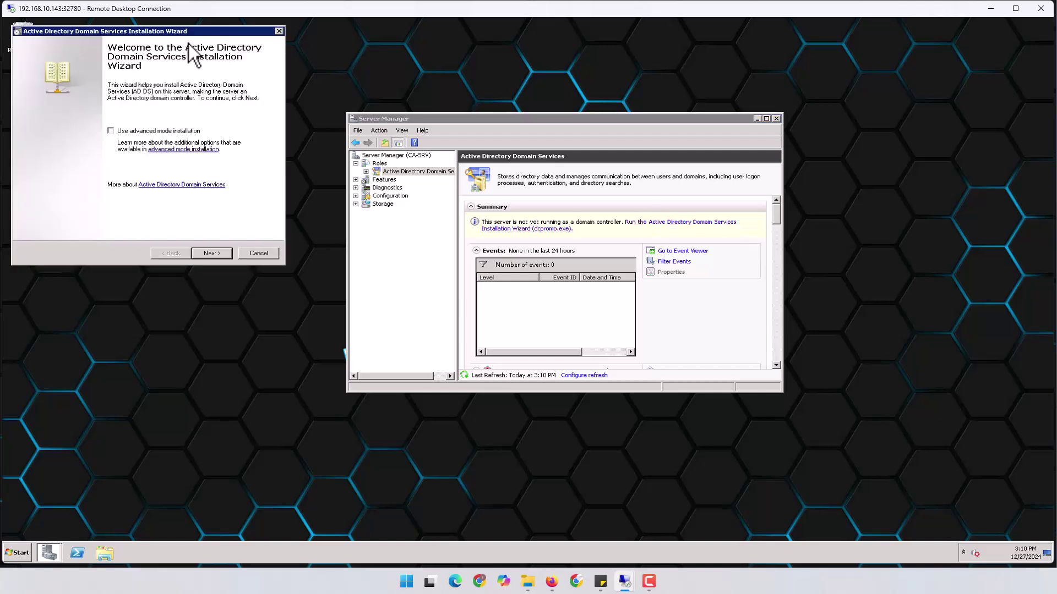
{"action": "left_click_drag", "start_coordinate": [192, 33], "coordinate": [718, 158]}
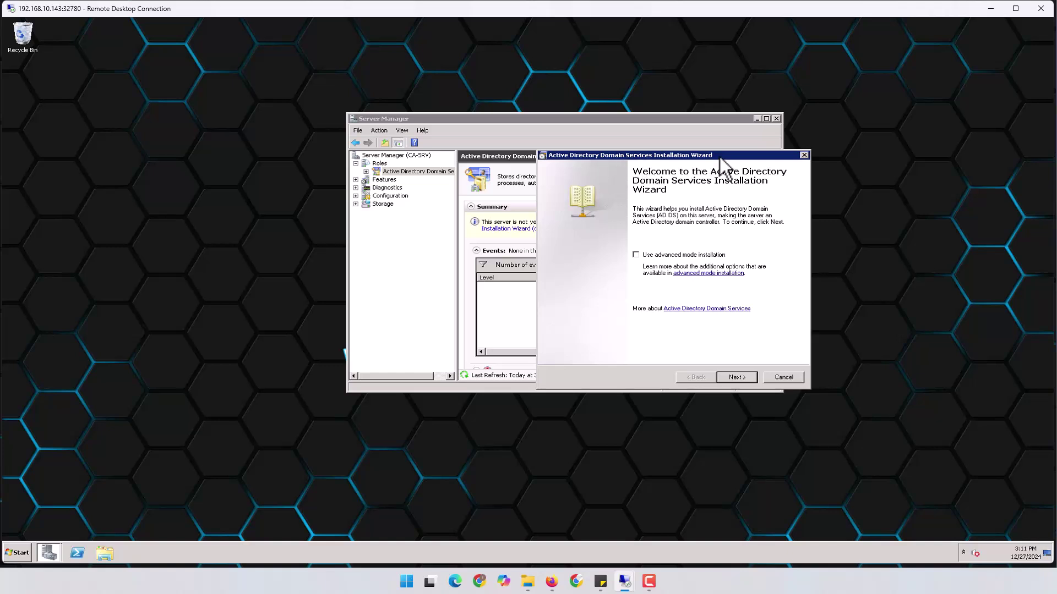
{"action": "left_click_drag", "start_coordinate": [682, 153], "coordinate": [659, 144]}
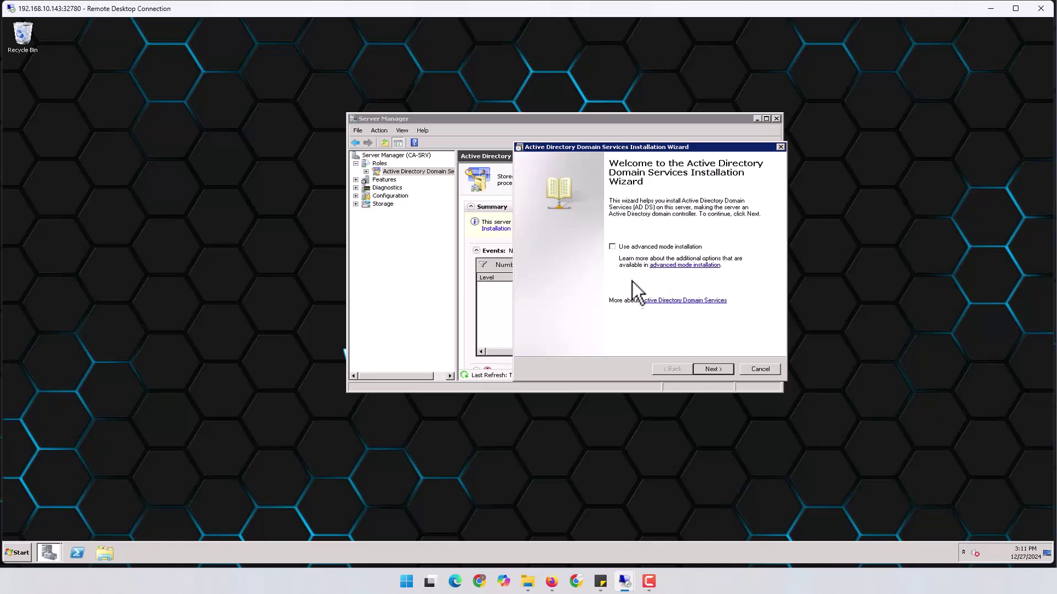
{"action": "left_click", "coordinate": [713, 368]}
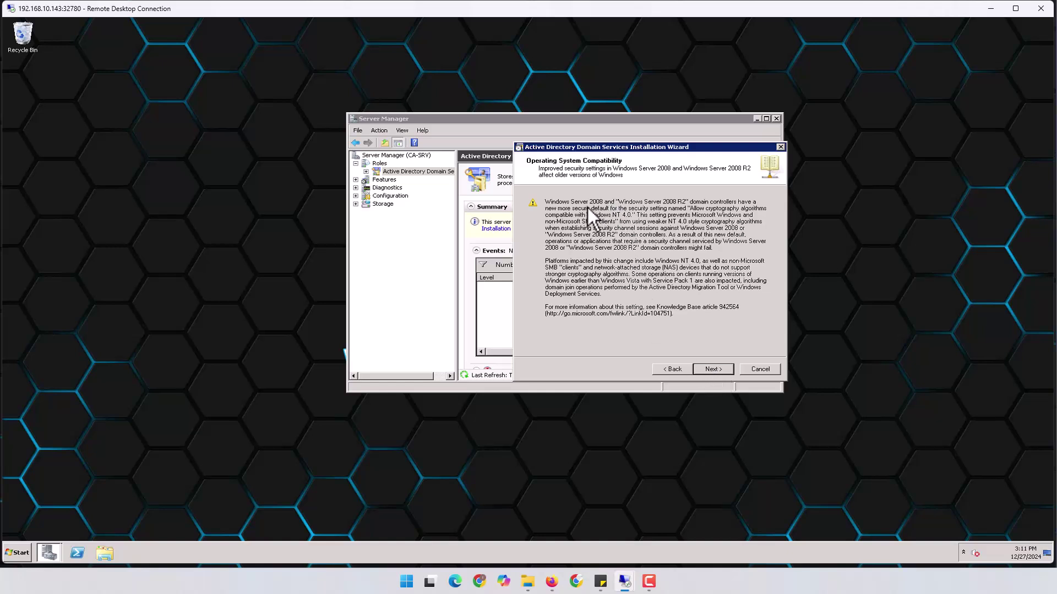
{"action": "left_click_drag", "start_coordinate": [546, 201], "coordinate": [706, 236]}
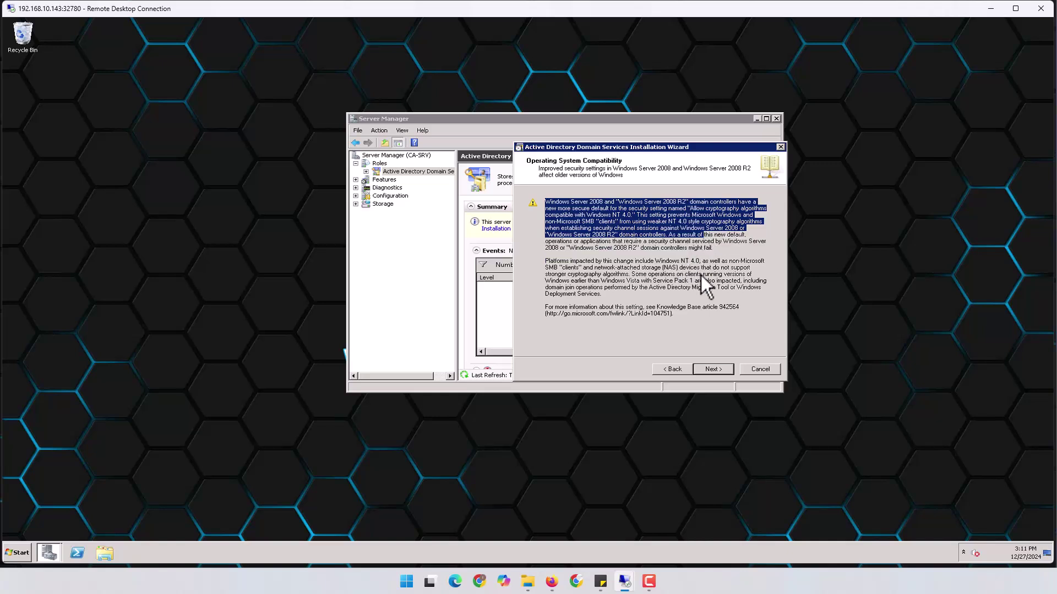
{"action": "left_click", "coordinate": [720, 371]}
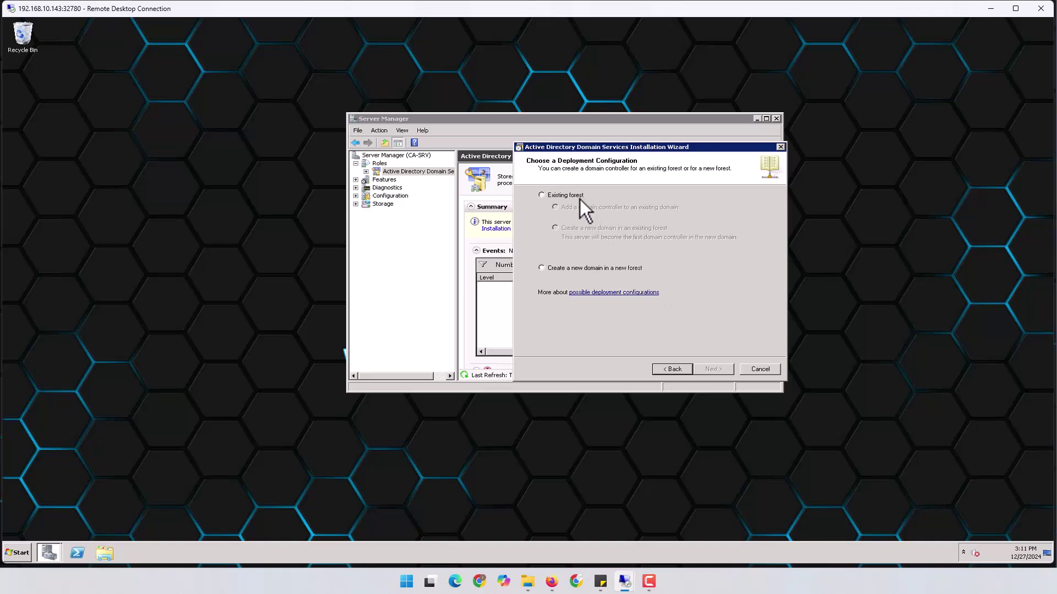
Choose 'Create a new domain in a new forest' as the deployment configuration and continue.
{"action": "left_click", "coordinate": [580, 269]}
{"action": "left_click", "coordinate": [564, 193]}
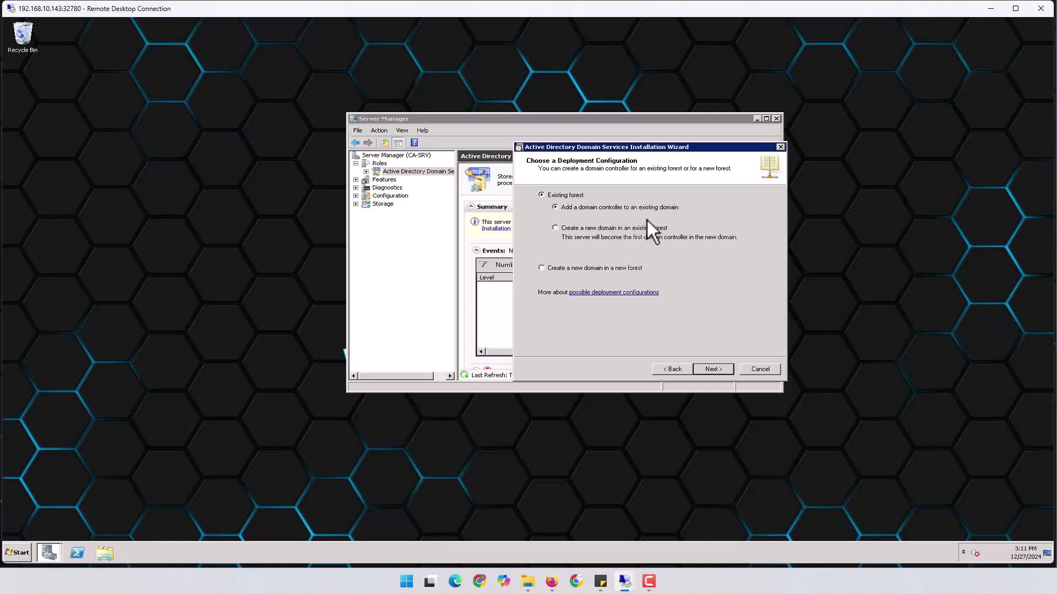
{"action": "left_click", "coordinate": [563, 270]}
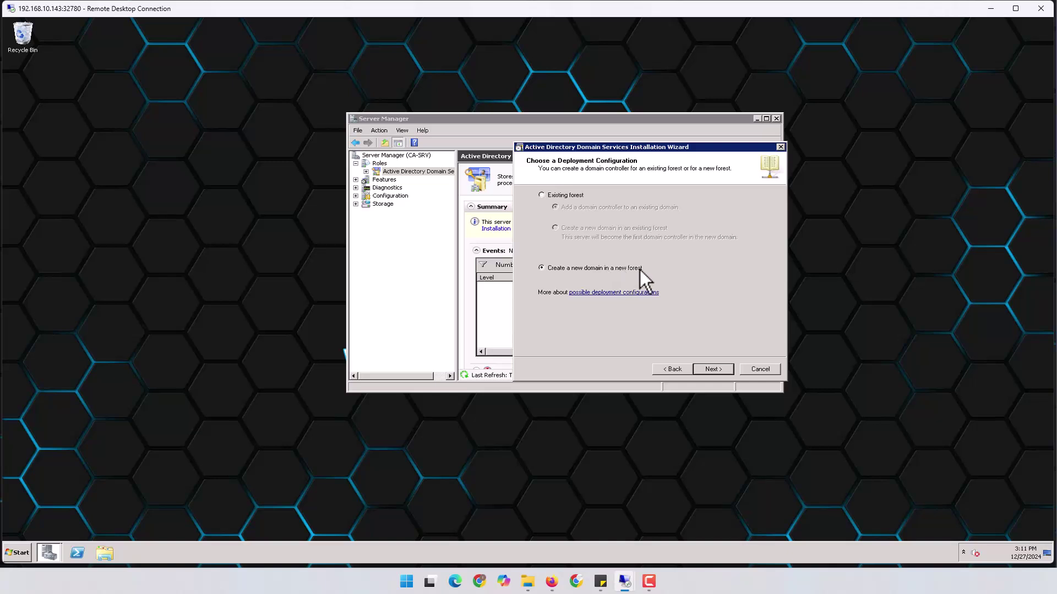
{"action": "left_click", "coordinate": [714, 370]}
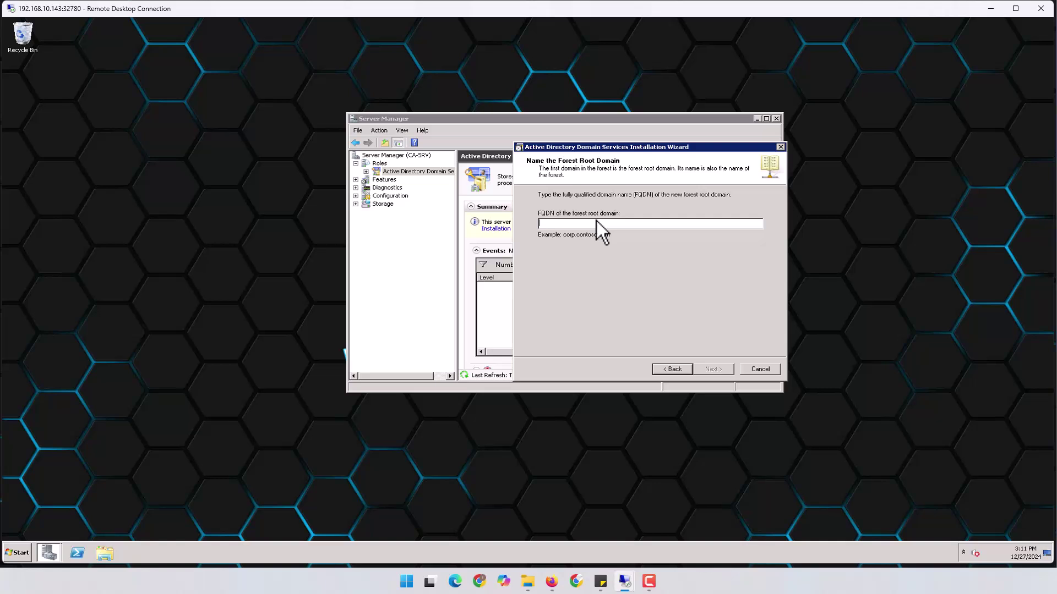
Enter netmasteryzone.com.org as the forest root domain FQDN and submit it.
{"action": "type", "text": "netmasteryzone.com.org"}
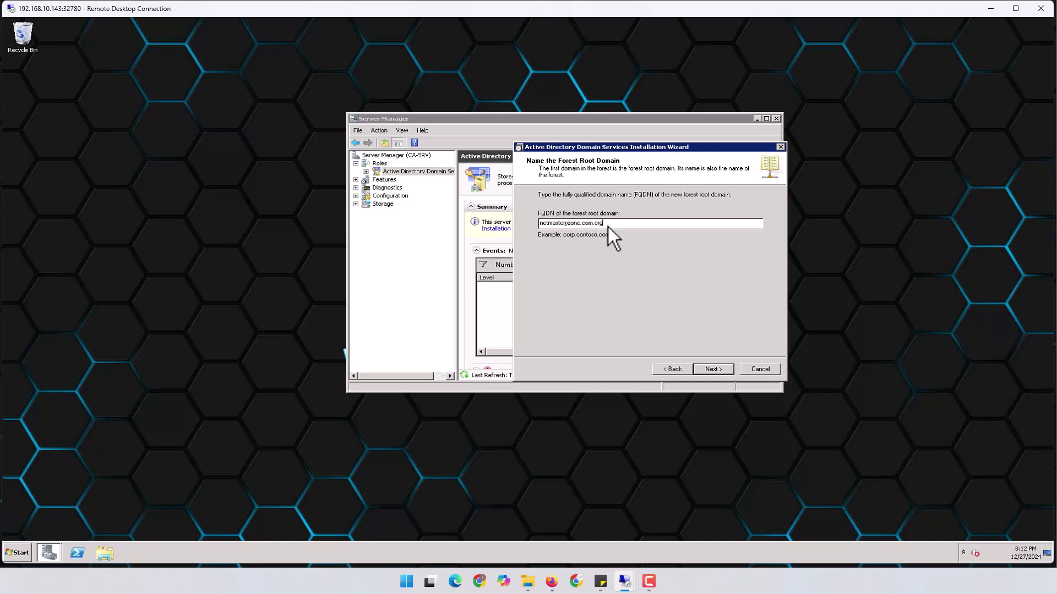
{"action": "left_click_drag", "start_coordinate": [609, 226], "coordinate": [510, 226]}
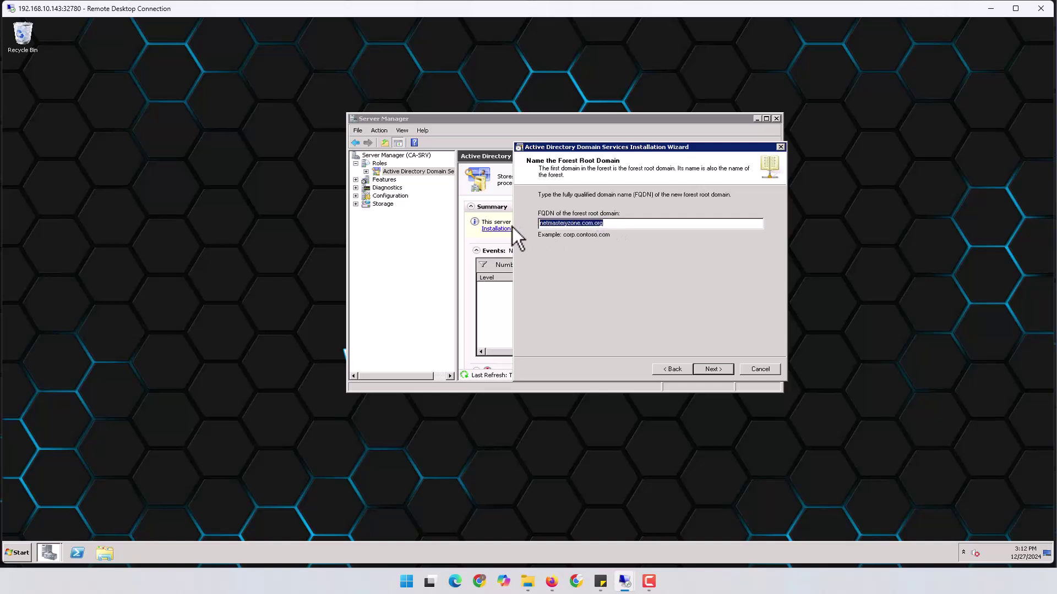
{"action": "left_click", "coordinate": [627, 225]}
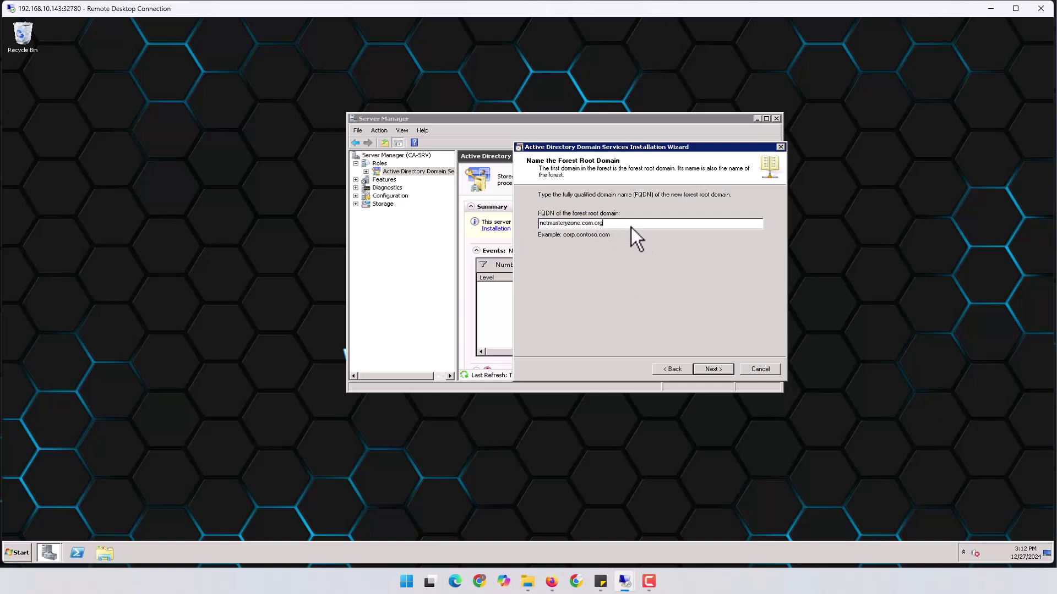
{"action": "left_click", "coordinate": [720, 368]}
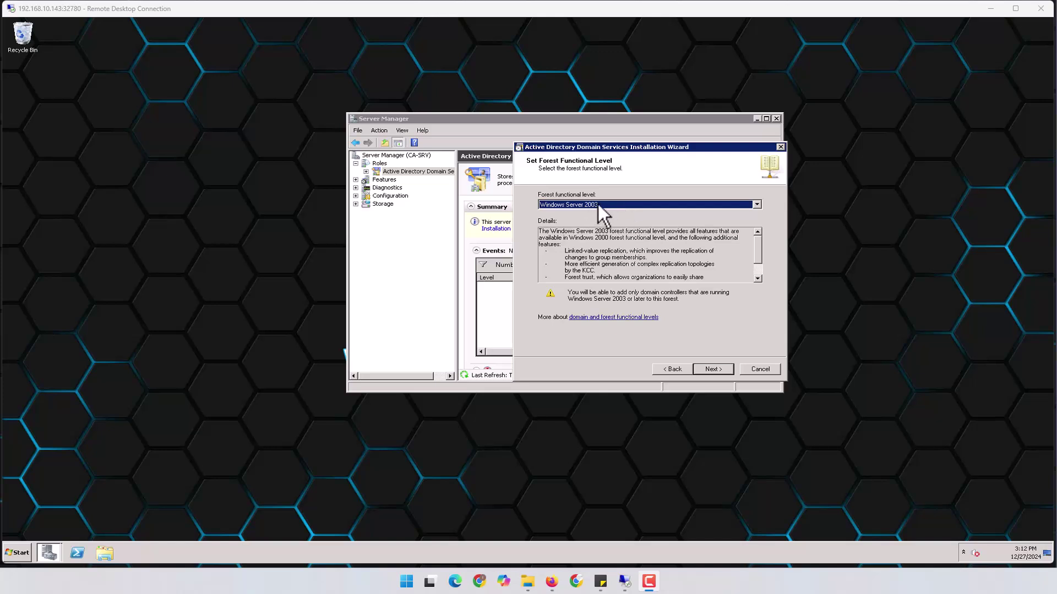
Select Windows Server 2008 R2 as the forest functional level and continue.
{"action": "left_click", "coordinate": [598, 203]}
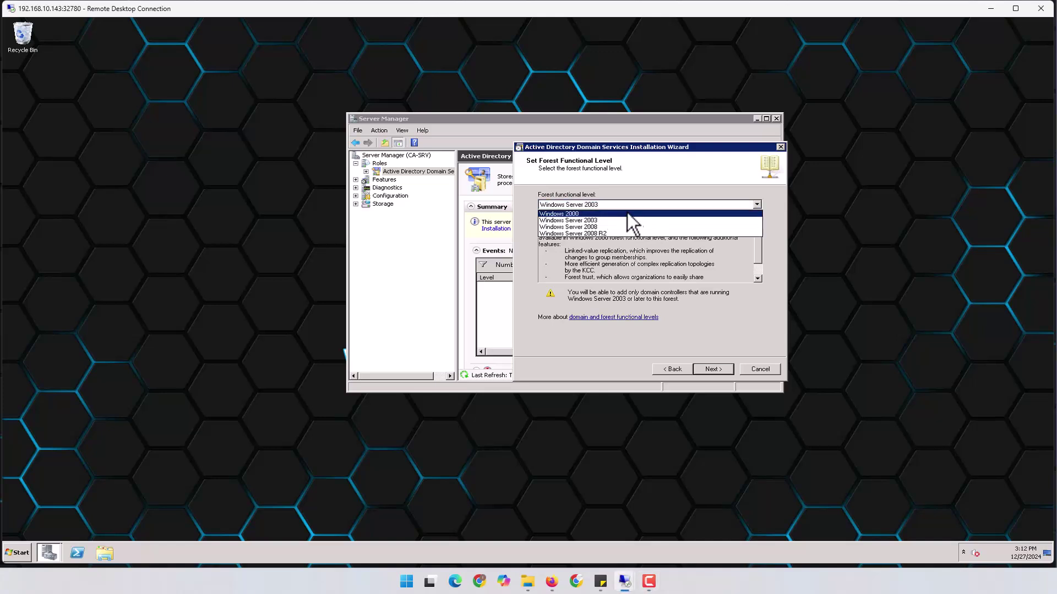
{"action": "left_click", "coordinate": [598, 232]}
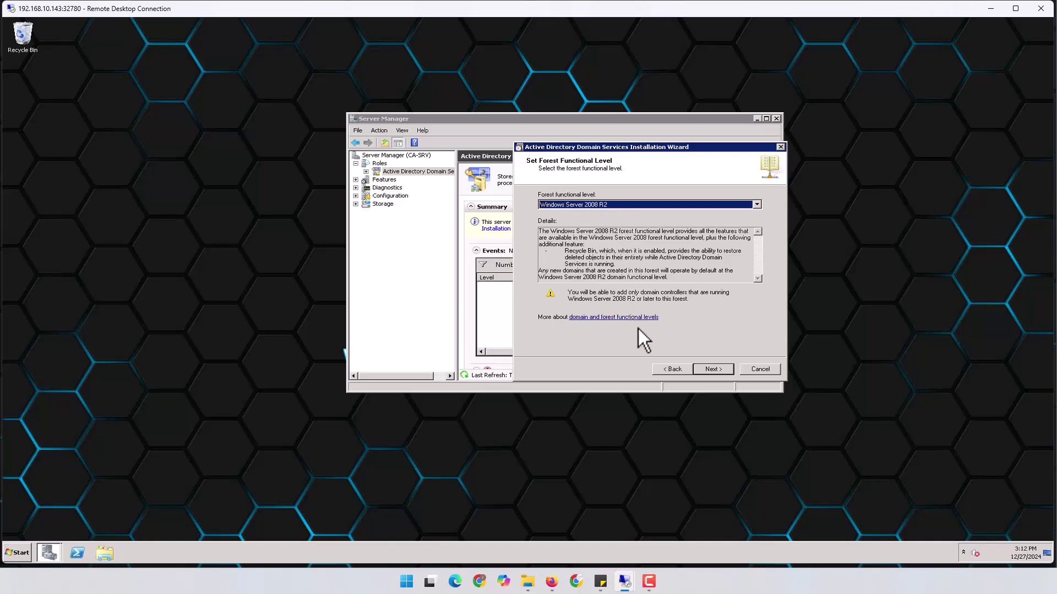
{"action": "left_click", "coordinate": [716, 371]}
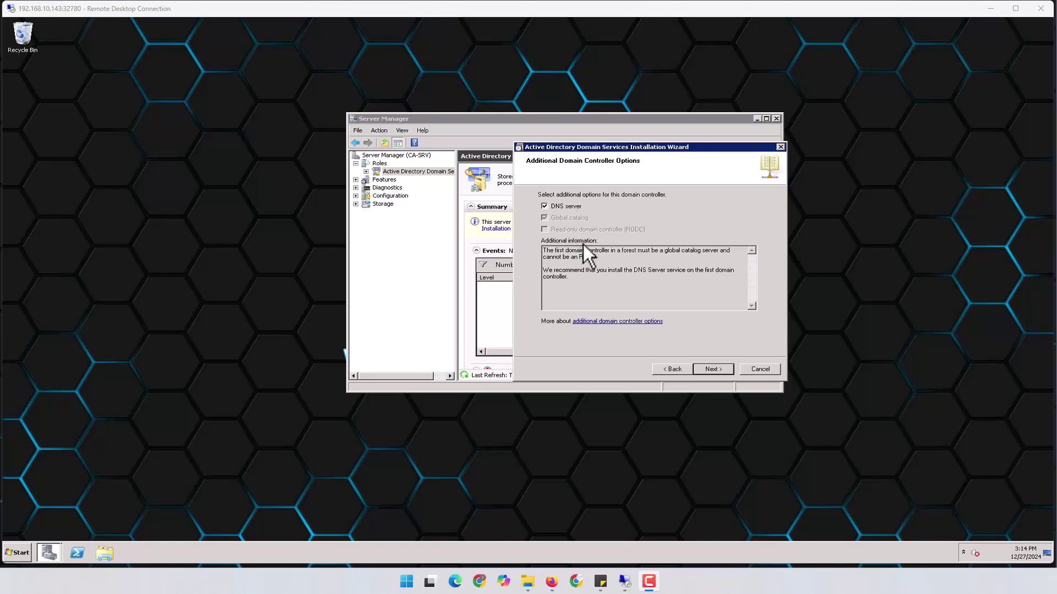
Keep the DNS server option and accept the DHCP-assigned address at the static IP warning.
{"action": "left_click", "coordinate": [722, 368]}
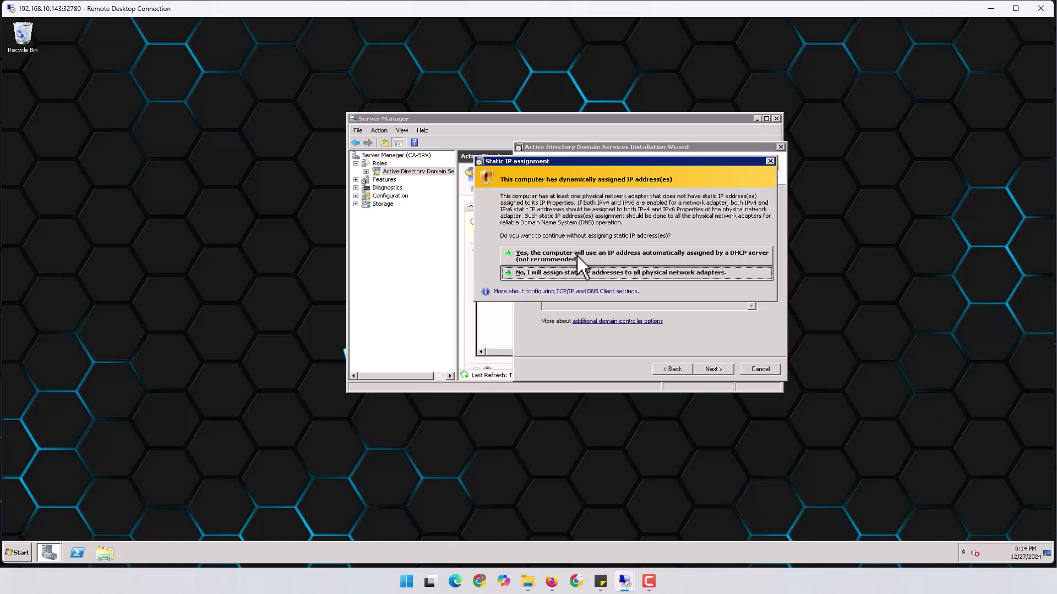
{"action": "left_click", "coordinate": [557, 257]}
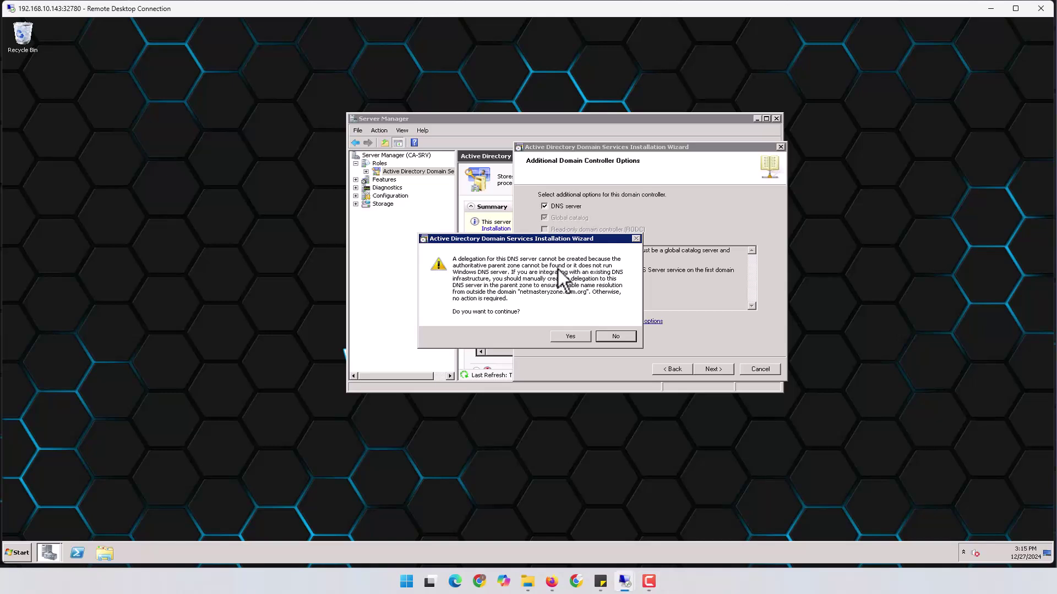
Accept the DNS delegation warning and check the default database, log and SYSVOL folder paths.
{"action": "left_click_drag", "start_coordinate": [591, 241], "coordinate": [631, 233]}
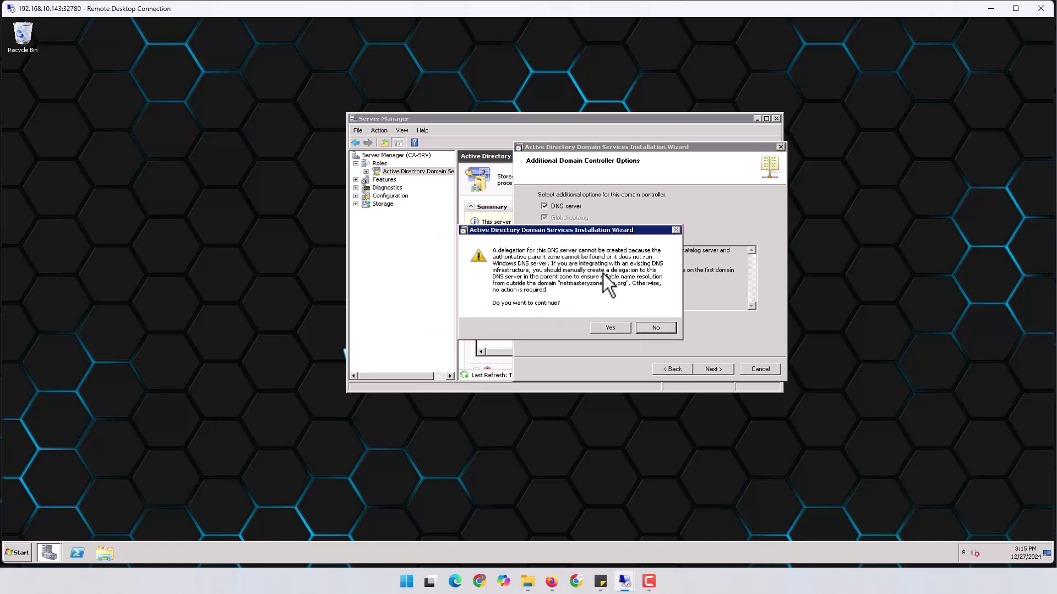
{"action": "left_click", "coordinate": [609, 329]}
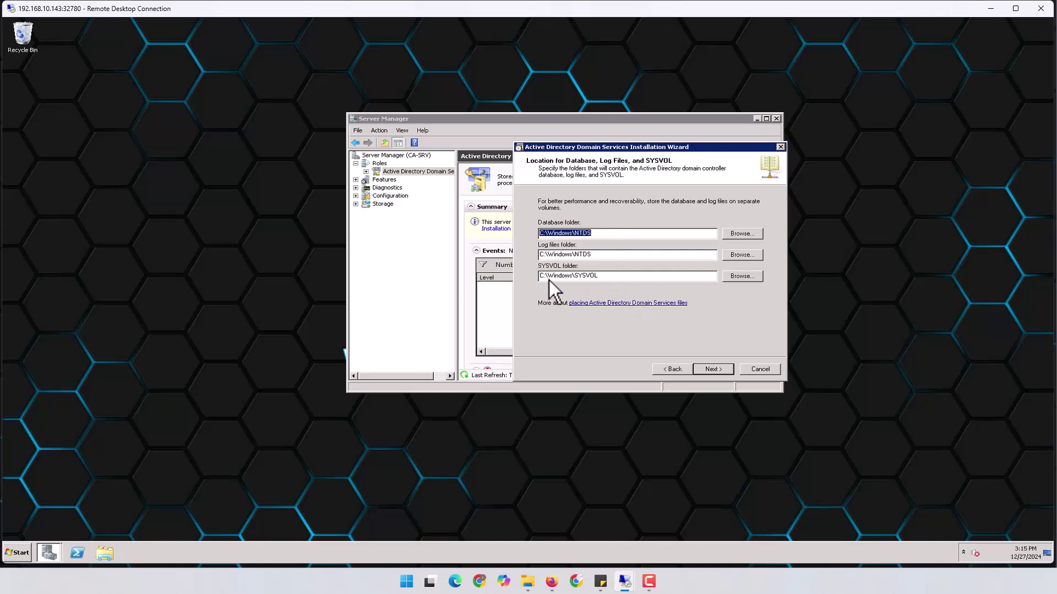
{"action": "left_click", "coordinate": [615, 233]}
Keep the default folders and set the Directory Services Restore Mode administrator password.
{"action": "left_click", "coordinate": [713, 370]}
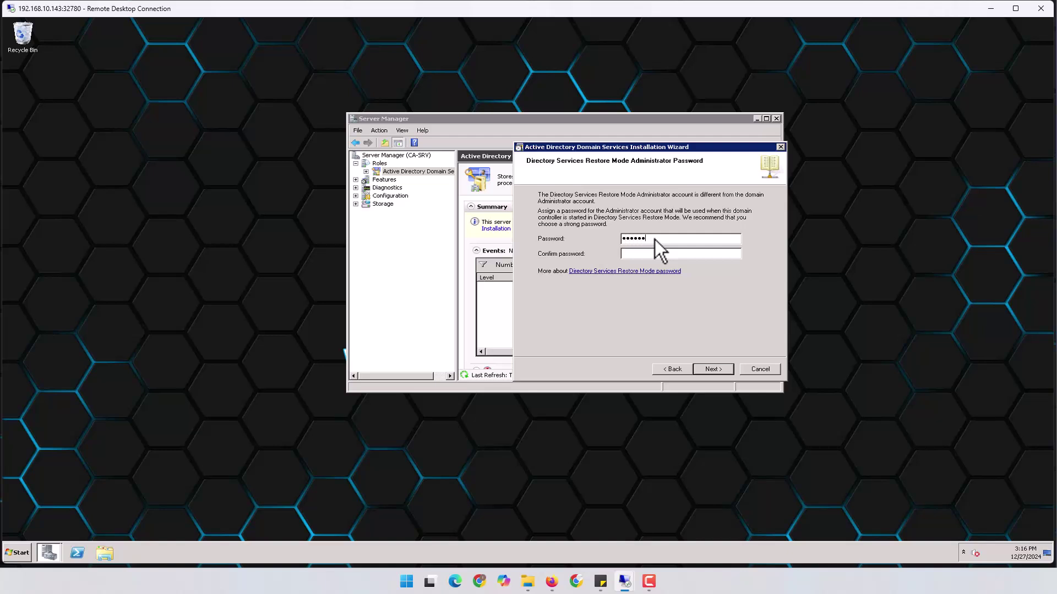
{"action": "type", "text": "•••••••••"}
{"action": "left_click", "coordinate": [712, 369]}
Review the summary: NetBIOS name NETMASTERYZONE, forest functional level, DNS Server Yes, and folder paths.
{"action": "mouse_move", "coordinate": [764, 223]}
{"action": "left_mouse_down"}
{"action": "mouse_move", "coordinate": [757, 269]}
{"action": "mouse_move", "coordinate": [759, 215]}
{"action": "left_mouse_up"}
{"action": "left_click_drag", "start_coordinate": [640, 239], "coordinate": [685, 242]}
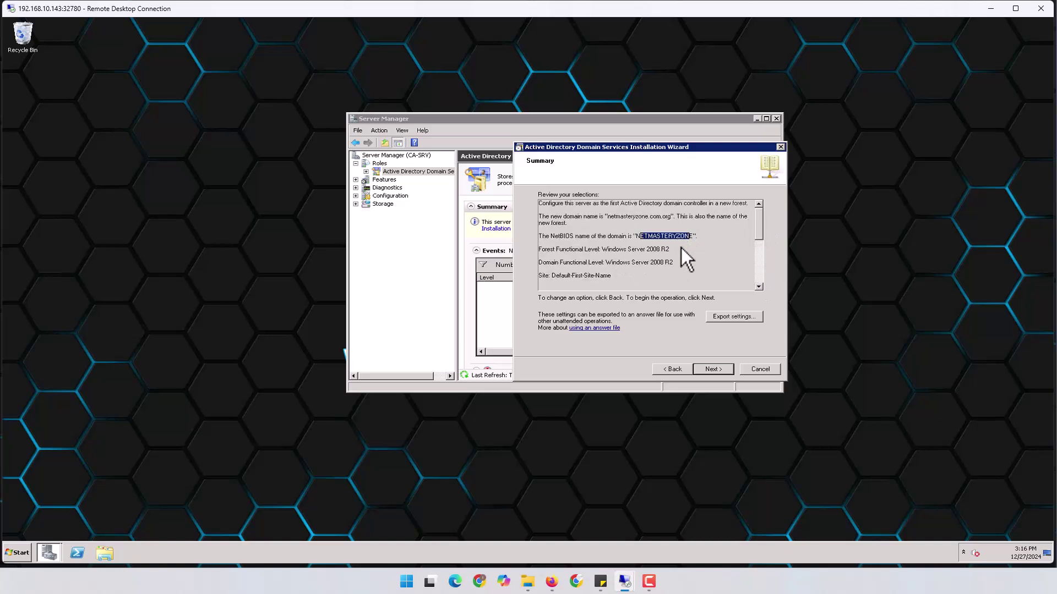
{"action": "left_click_drag", "start_coordinate": [550, 249], "coordinate": [617, 252]}
{"action": "left_click_drag", "start_coordinate": [758, 232], "coordinate": [757, 253]}
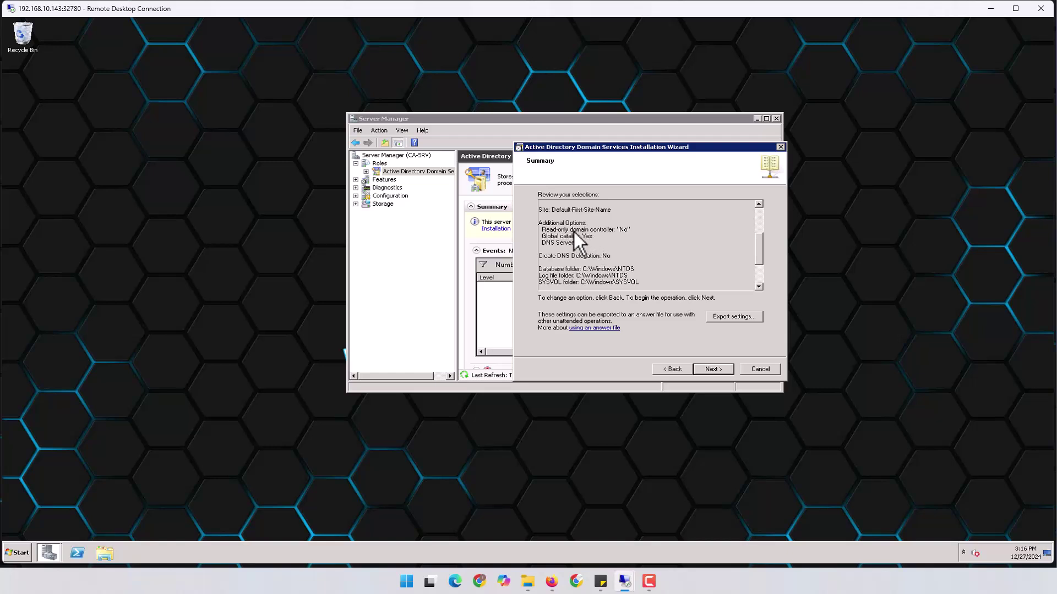
{"action": "scroll", "coordinate": [579, 242], "scroll_direction": "down", "scroll_amount": 1}
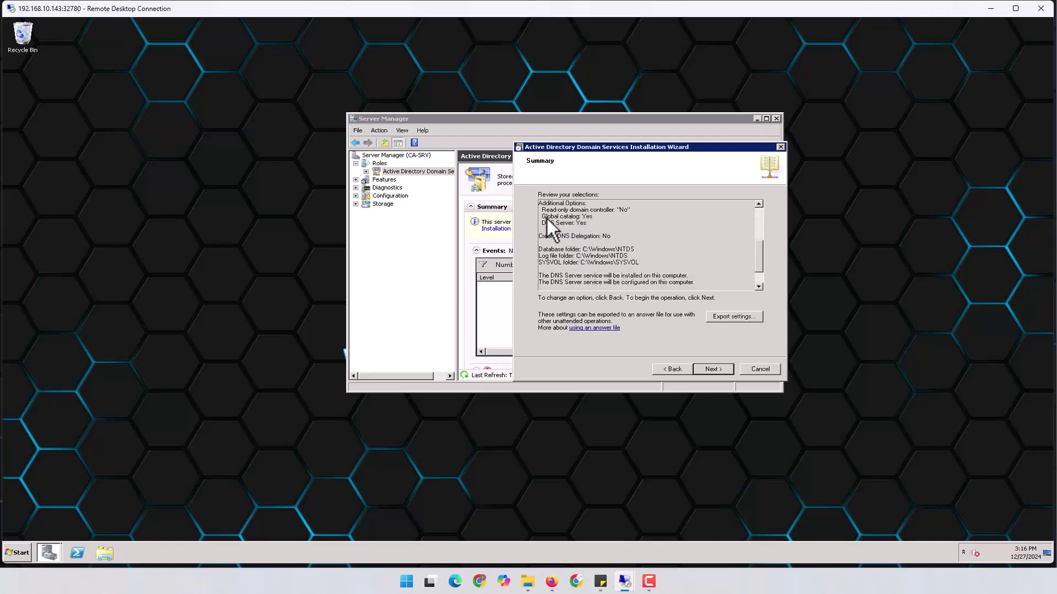
{"action": "triple_click", "coordinate": [582, 226]}
{"action": "left_click_drag", "start_coordinate": [545, 250], "coordinate": [642, 266]}
{"action": "left_click", "coordinate": [639, 272]}
Begin the AD DS installation with reboot on completion, then return to the FortiGate session.
{"action": "left_click", "coordinate": [712, 369]}
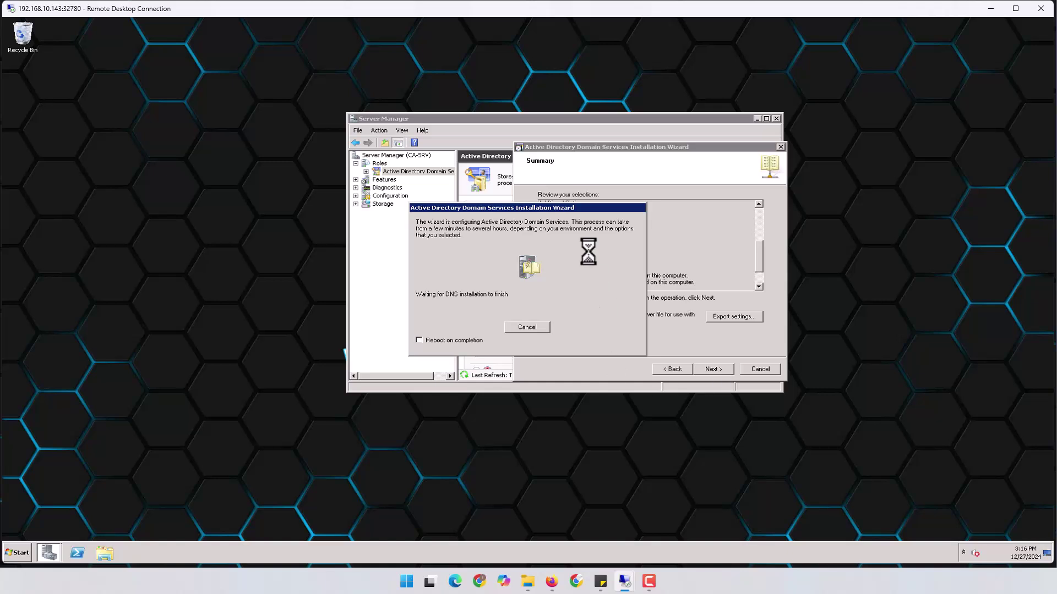
{"action": "left_click_drag", "start_coordinate": [569, 209], "coordinate": [650, 195]}
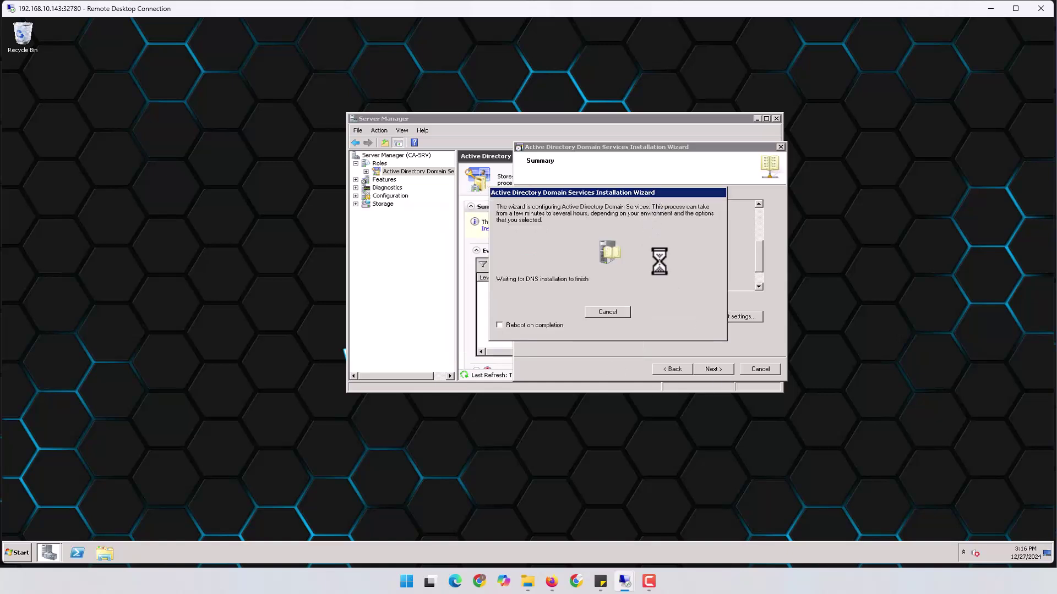
{"action": "left_click", "coordinate": [500, 325]}
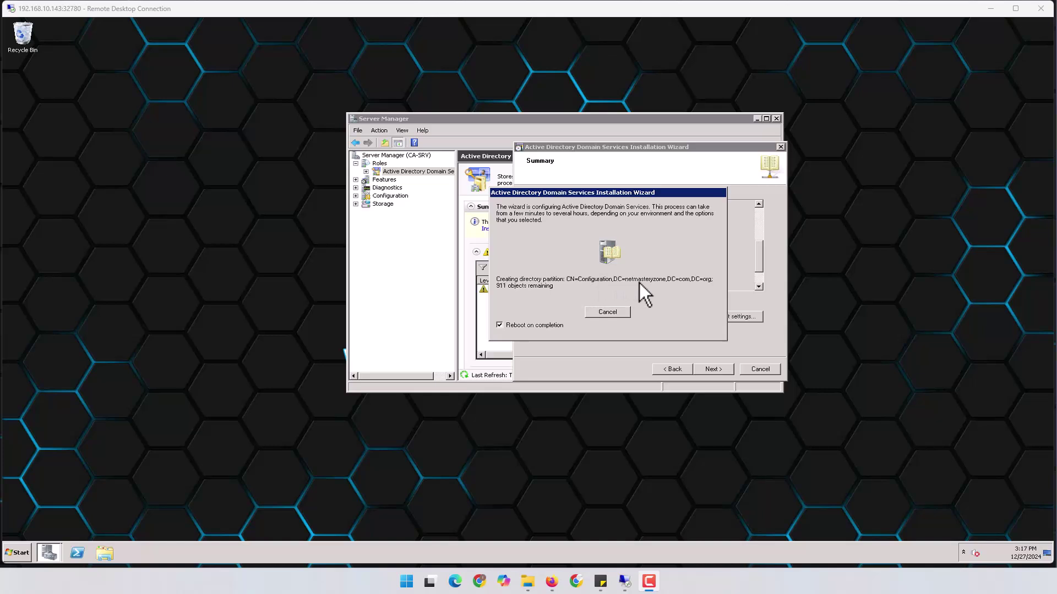
{"action": "left_click", "coordinate": [710, 280]}
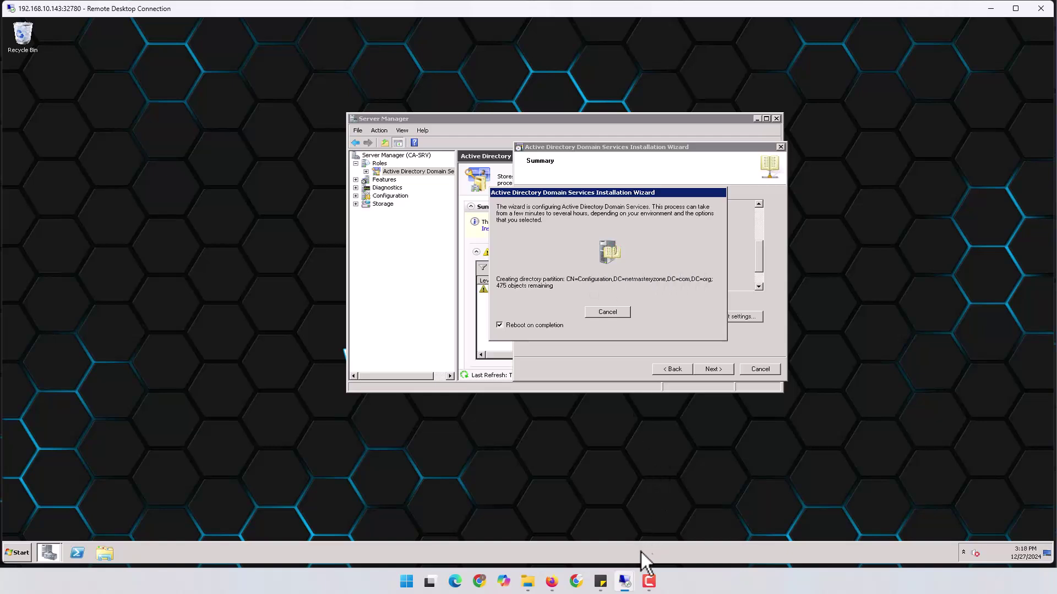
Switch to the FortiGate remote session and log back in with saved credentials.
{"action": "mouse_move", "coordinate": [624, 582]}
{"action": "left_click", "coordinate": [579, 543]}
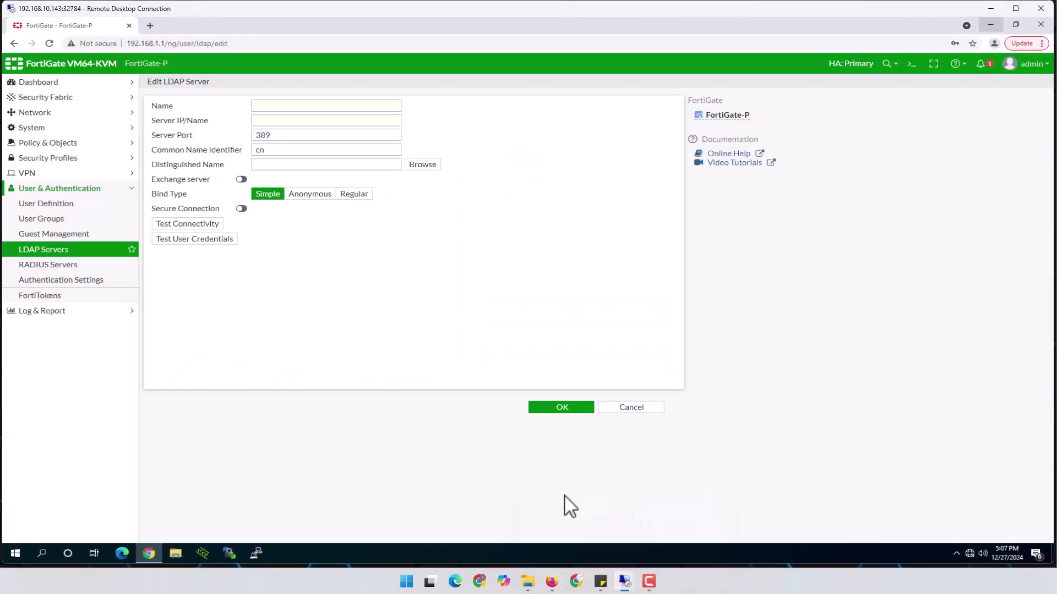
{"action": "left_click", "coordinate": [514, 304]}
{"action": "left_click", "coordinate": [514, 336]}
{"action": "left_click", "coordinate": [525, 350]}
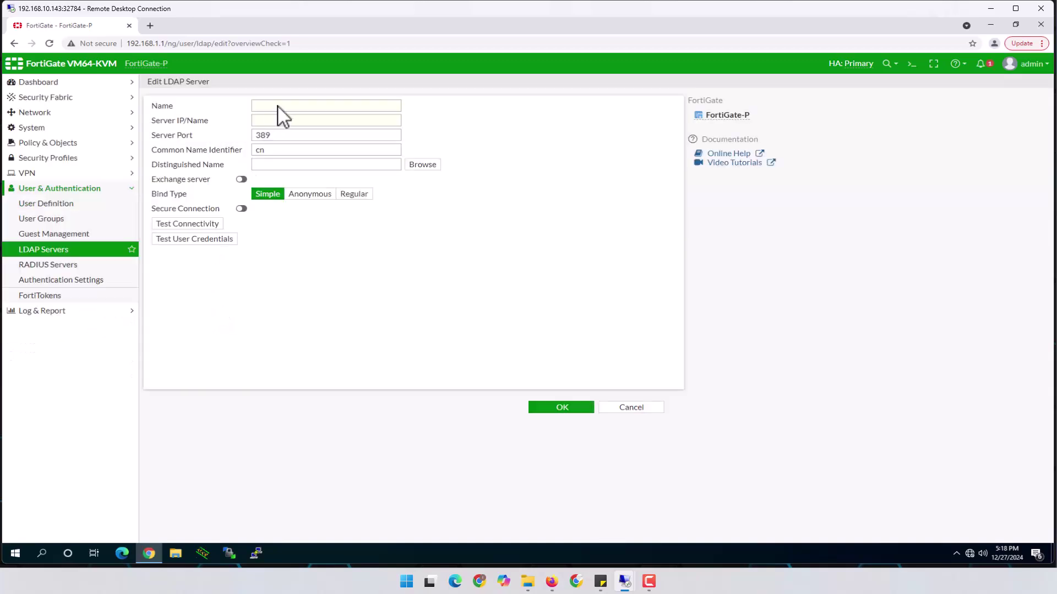
Confirm server port 389 and common name identifier cn in the Edit LDAP Server form.
{"action": "left_click", "coordinate": [279, 121]}
{"action": "left_click", "coordinate": [281, 136]}
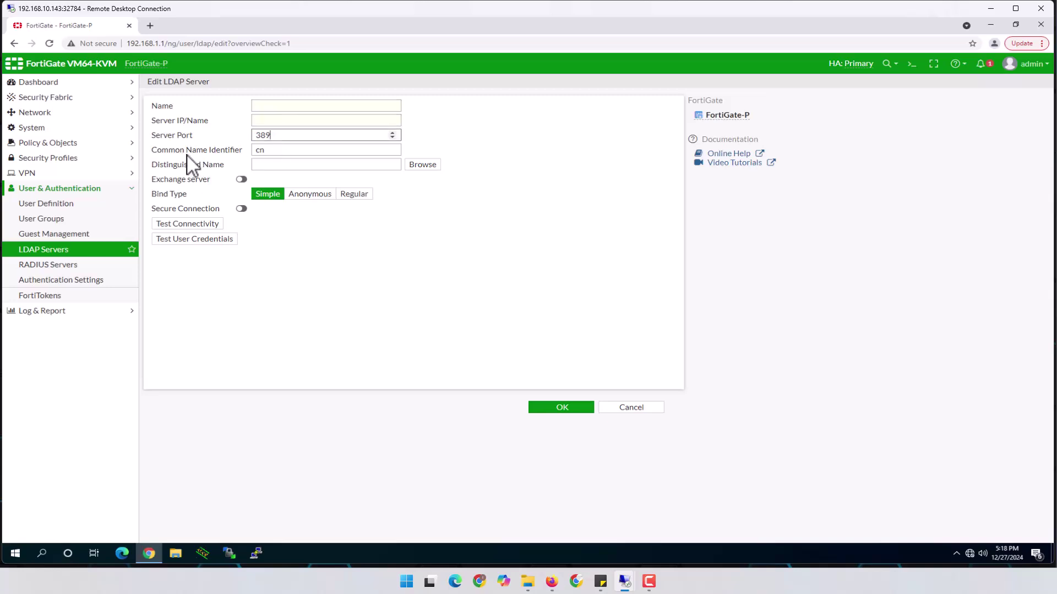
{"action": "key", "text": "Tab"}
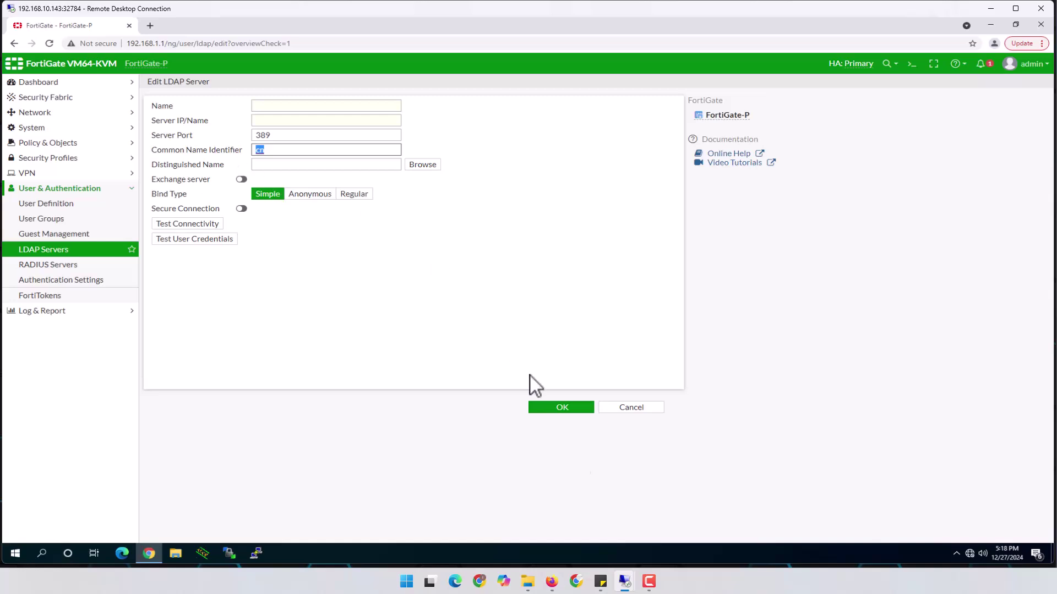
{"action": "mouse_move", "coordinate": [625, 579]}
{"action": "left_click", "coordinate": [669, 550]}
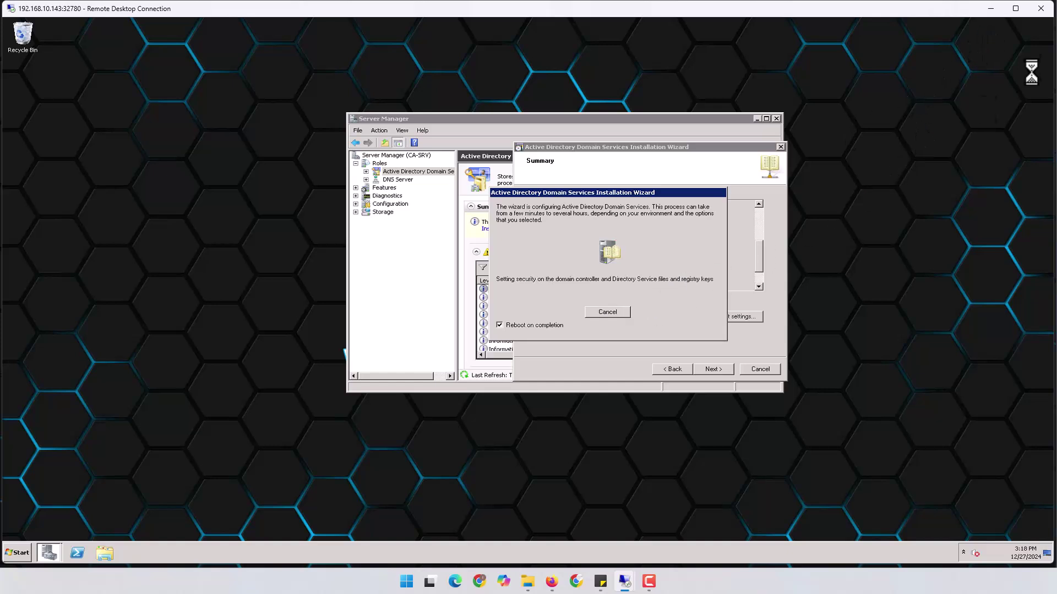
{"action": "left_click", "coordinate": [991, 9]}
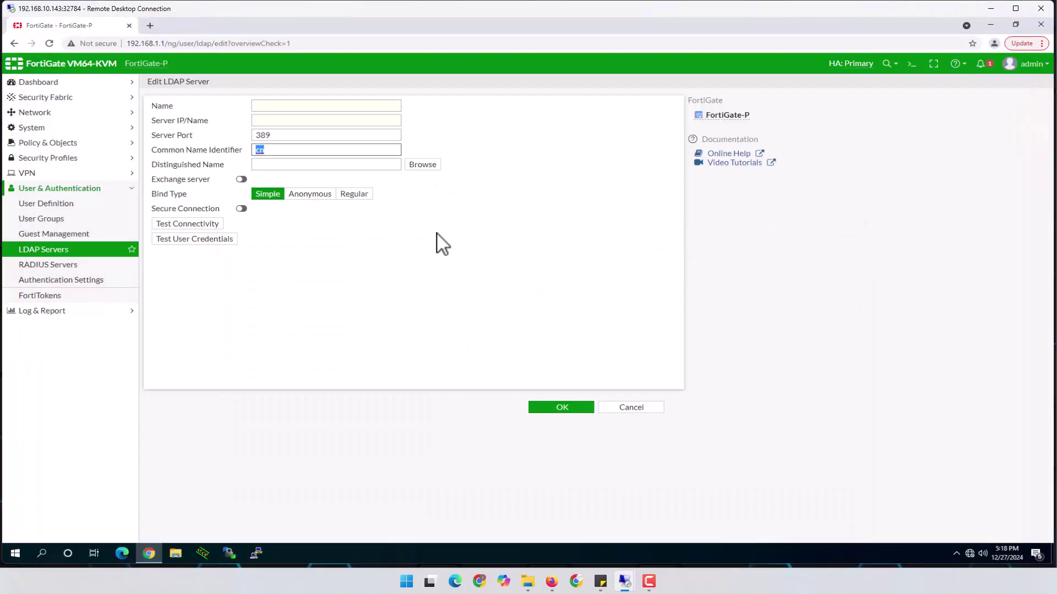
{"action": "left_click", "coordinate": [274, 165]}
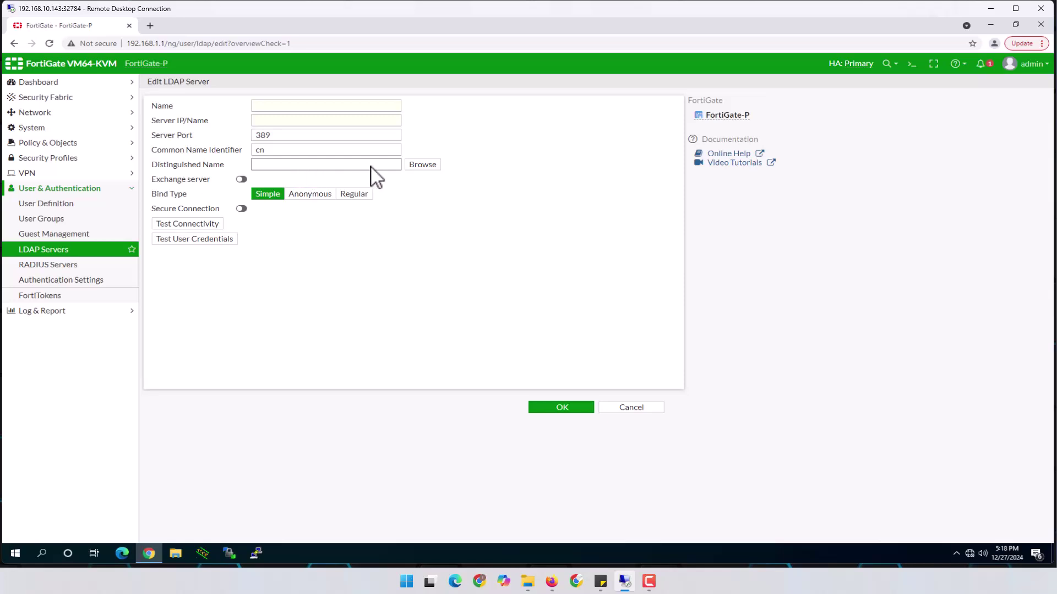
Type the base DN dc=netmasteryzone,dc=com,dc=org into the Distinguished Name field.
{"action": "left_click", "coordinate": [332, 167]}
{"action": "type", "text": "dc=netmasteryzone,dc=com,dc=org"}
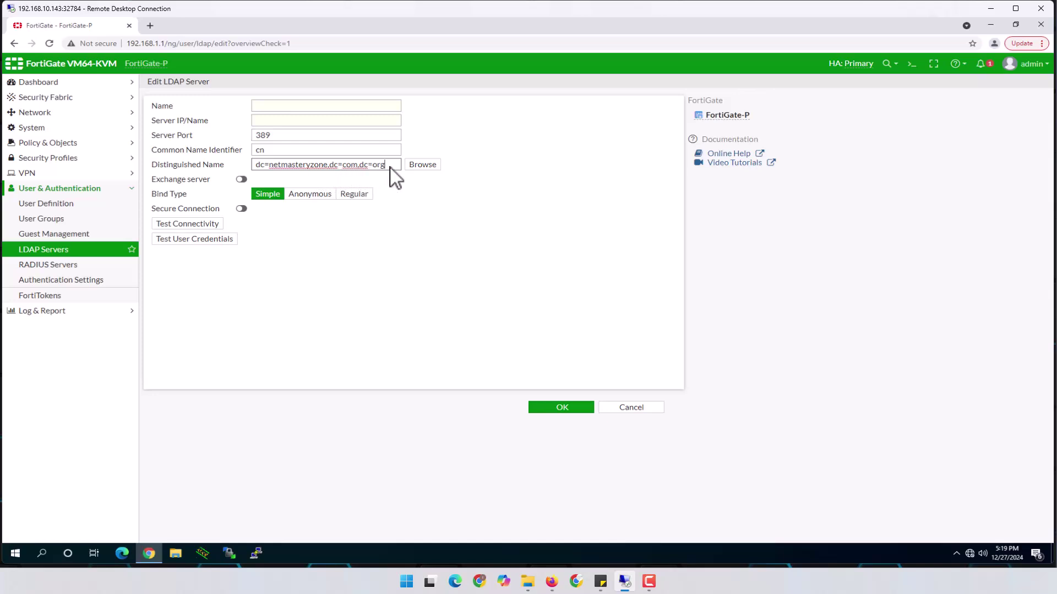
{"action": "left_click", "coordinate": [307, 106]}
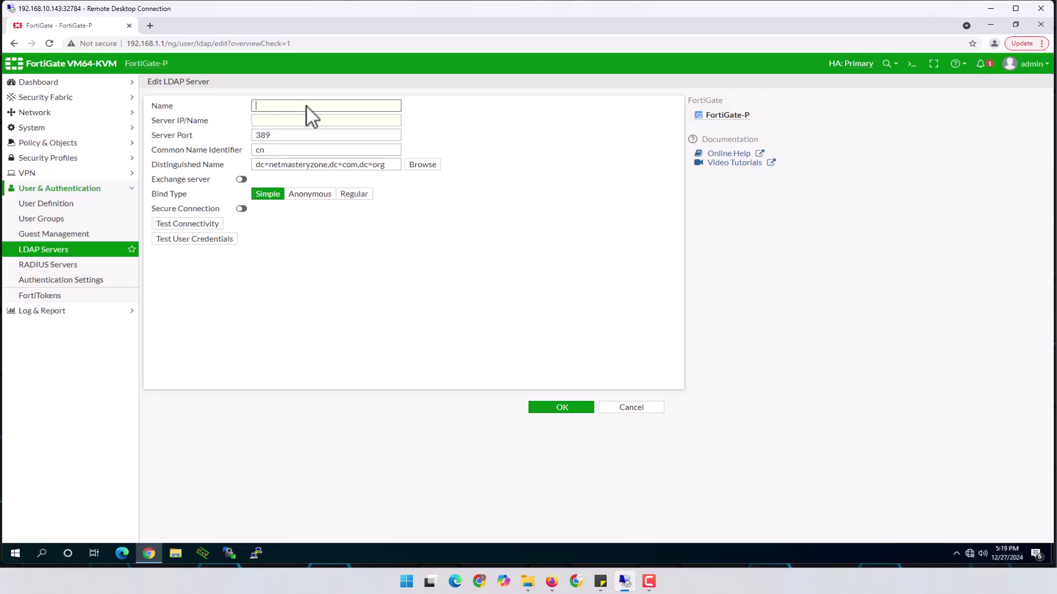
Retry the connection to 192.168.10.143:32780 after the failure and permanently trust its certificate.
{"action": "left_click", "coordinate": [991, 9]}
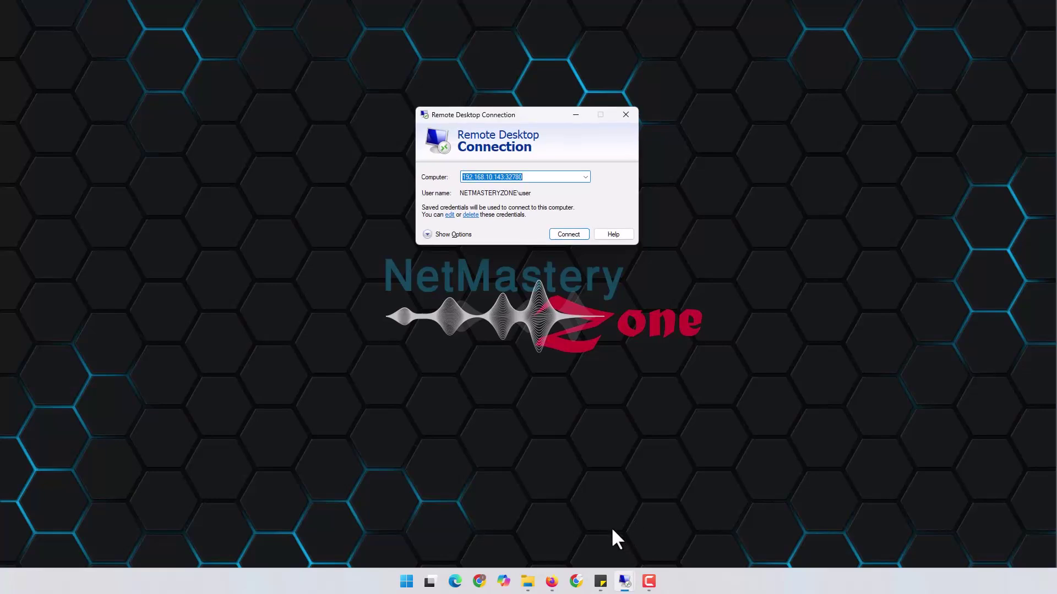
{"action": "mouse_move", "coordinate": [627, 584]}
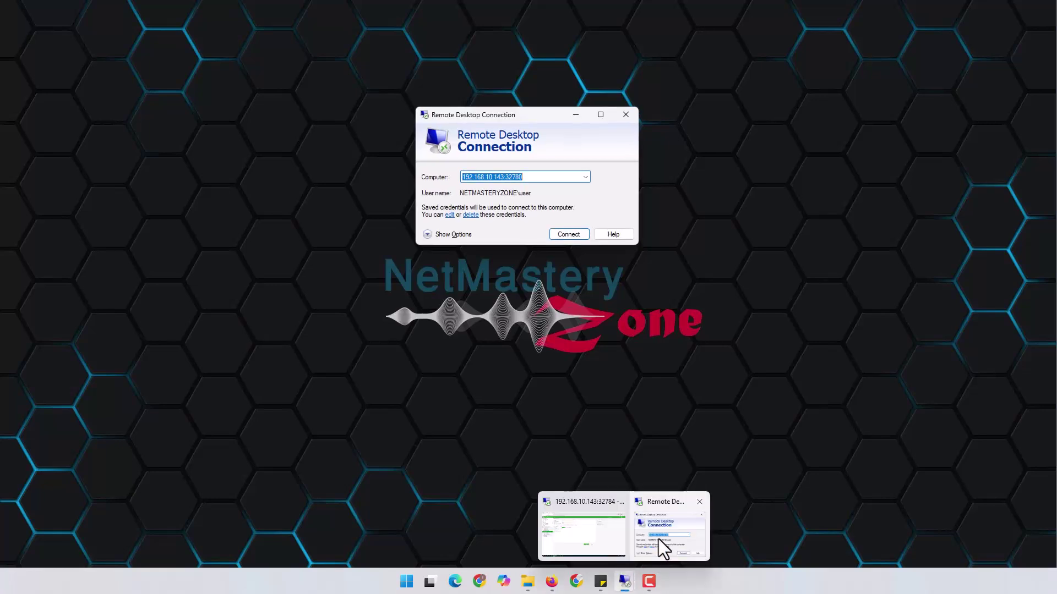
{"action": "left_click", "coordinate": [545, 176]}
{"action": "left_click", "coordinate": [563, 232]}
{"action": "left_click", "coordinate": [662, 193]}
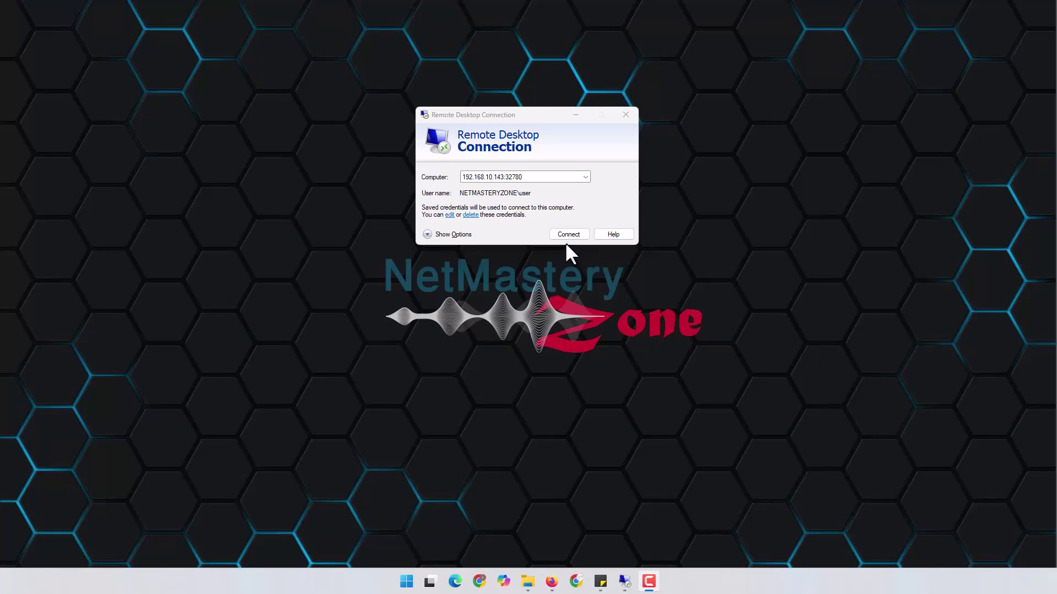
{"action": "left_click", "coordinate": [569, 234]}
{"action": "left_click", "coordinate": [487, 272]}
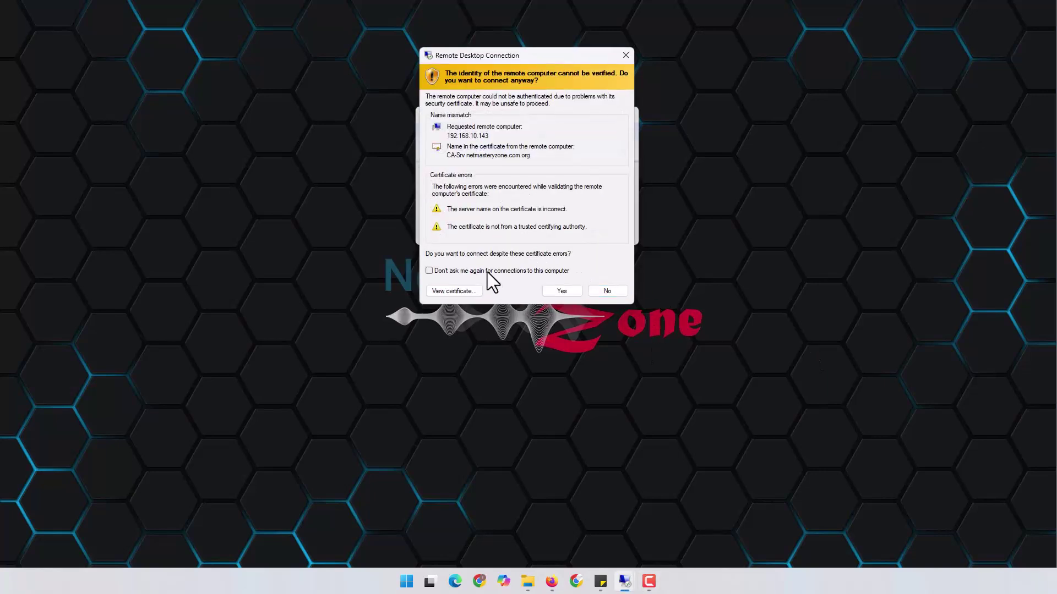
{"action": "left_click", "coordinate": [571, 293]}
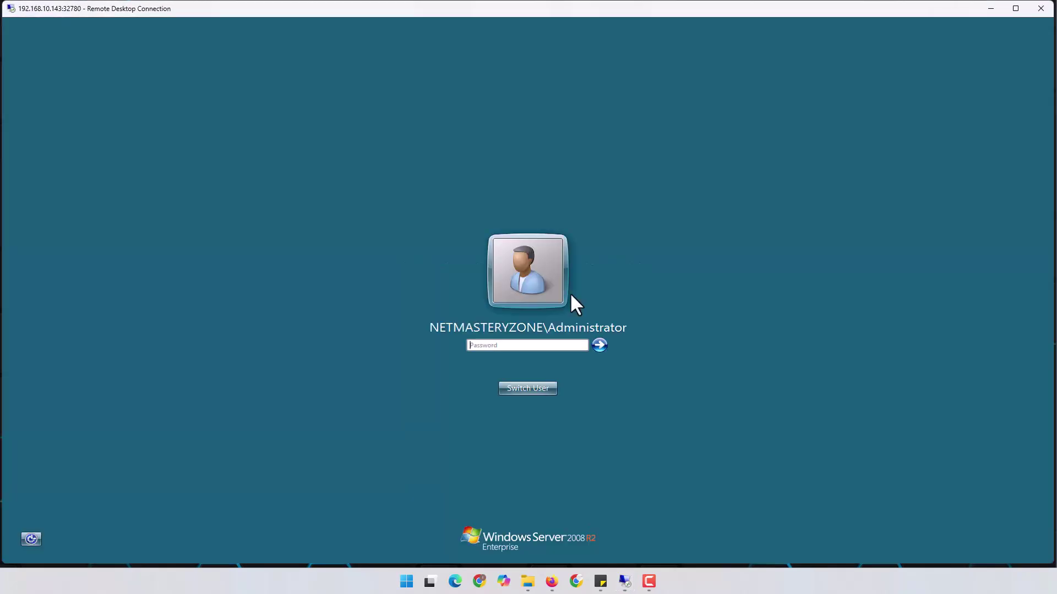
Log on as domain Administrator and replace the expired password with a new confirmed one.
{"action": "type", "text": "*********"}
{"action": "key", "text": "Return"}
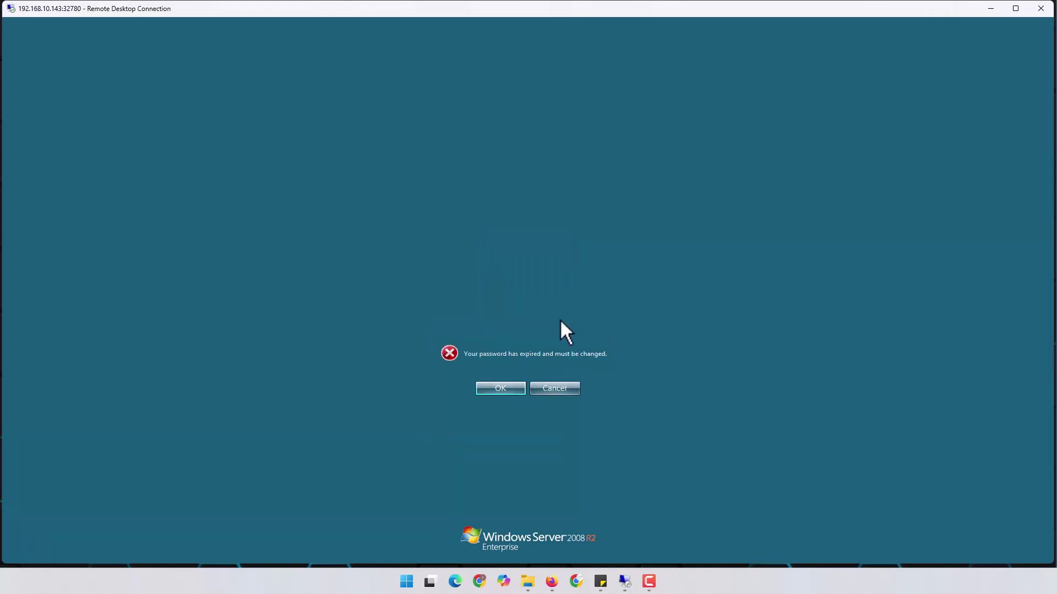
{"action": "left_click", "coordinate": [509, 387]}
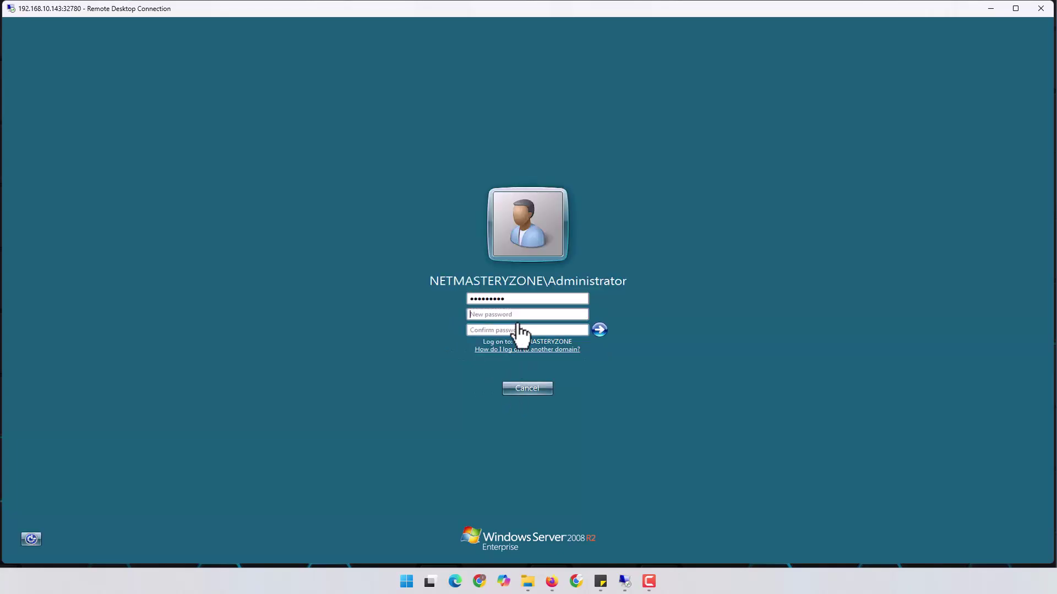
{"action": "type", "text": "••••••••••"}
{"action": "key", "text": "Tab"}
{"action": "type", "text": "••••••••••"}
{"action": "key", "text": "Return"}
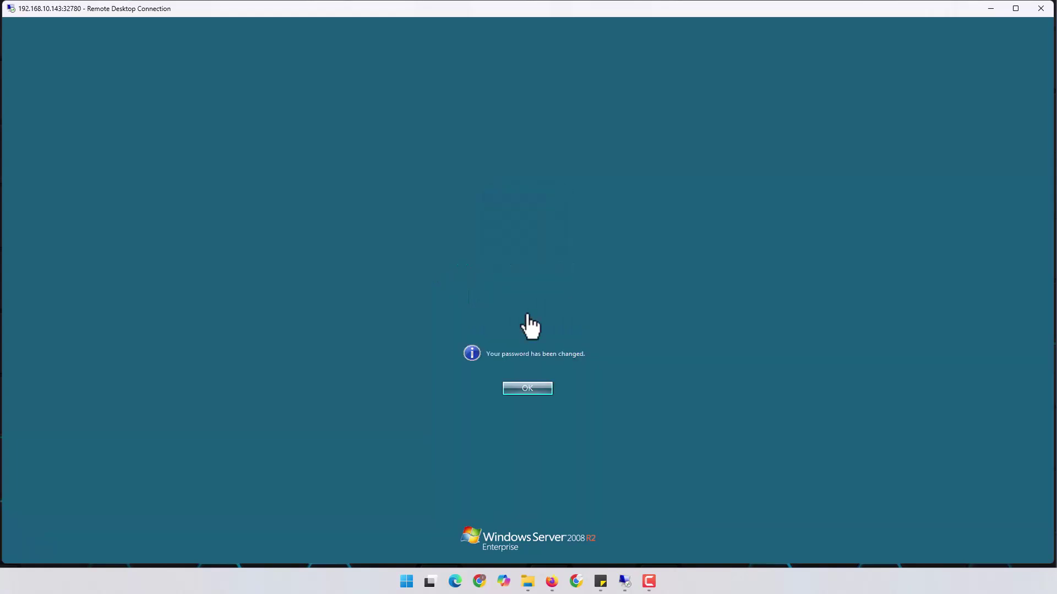
{"action": "left_click", "coordinate": [527, 388]}
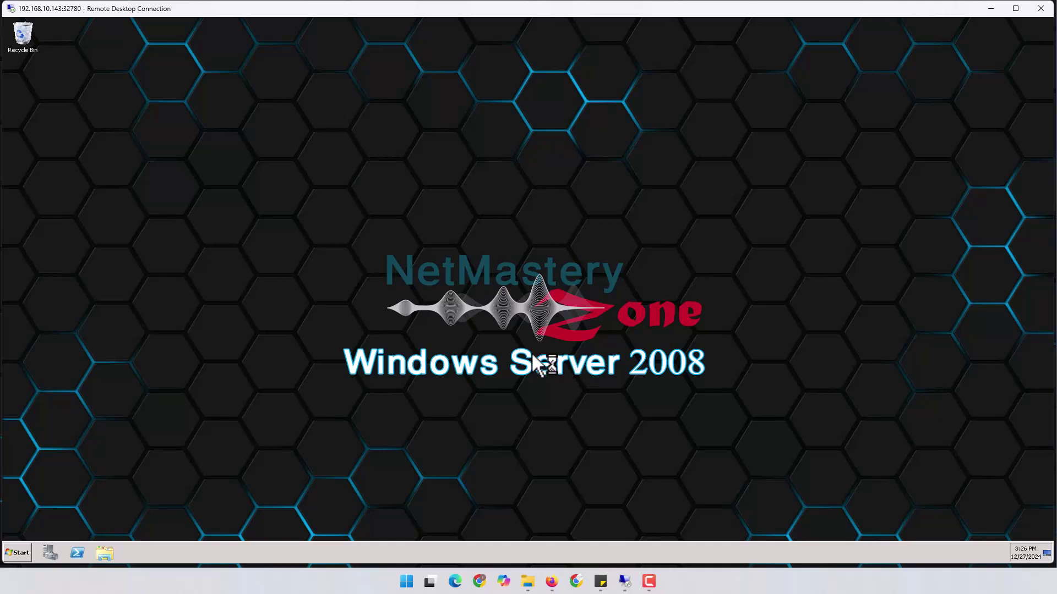
Launch Active Directory Users and Computers from Administrative Tools and close Initial Configuration Tasks and Server Manager.
{"action": "left_click", "coordinate": [22, 553]}
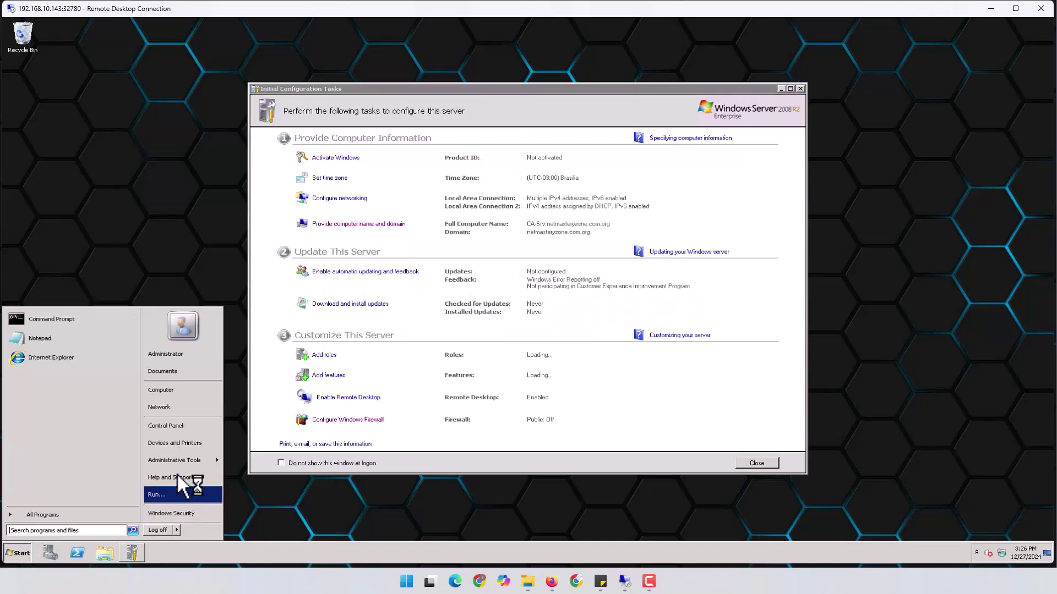
{"action": "mouse_move", "coordinate": [183, 458]}
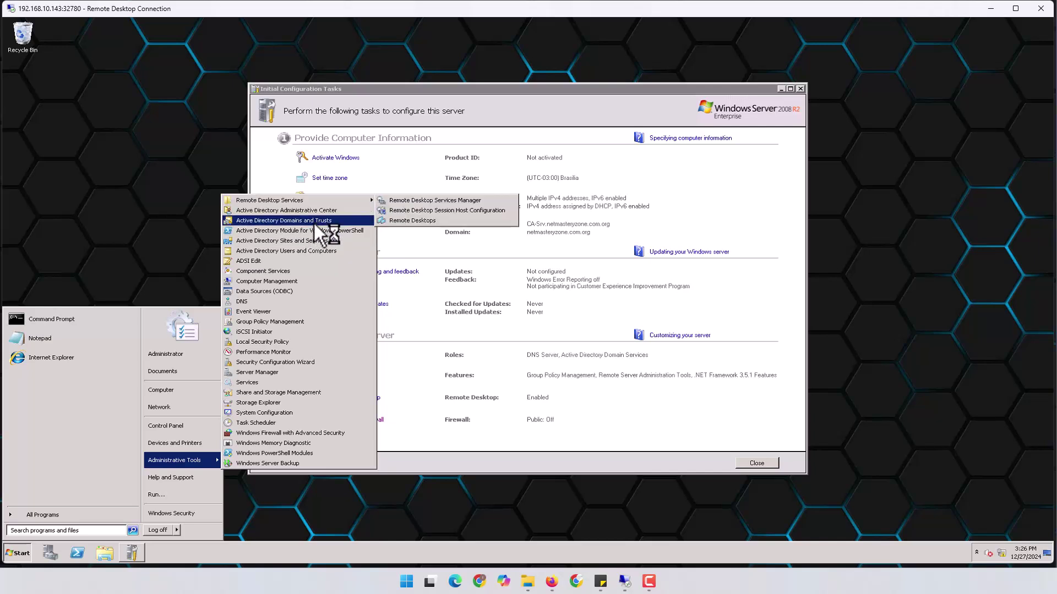
{"action": "left_click", "coordinate": [324, 245]}
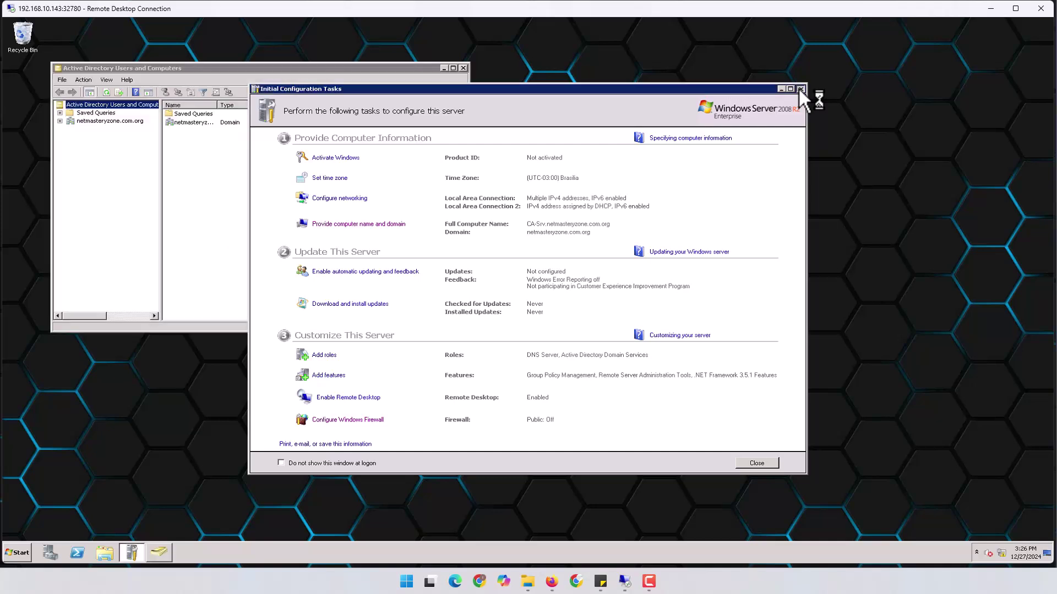
{"action": "left_click", "coordinate": [799, 88]}
{"action": "left_click_drag", "start_coordinate": [351, 69], "coordinate": [658, 105]}
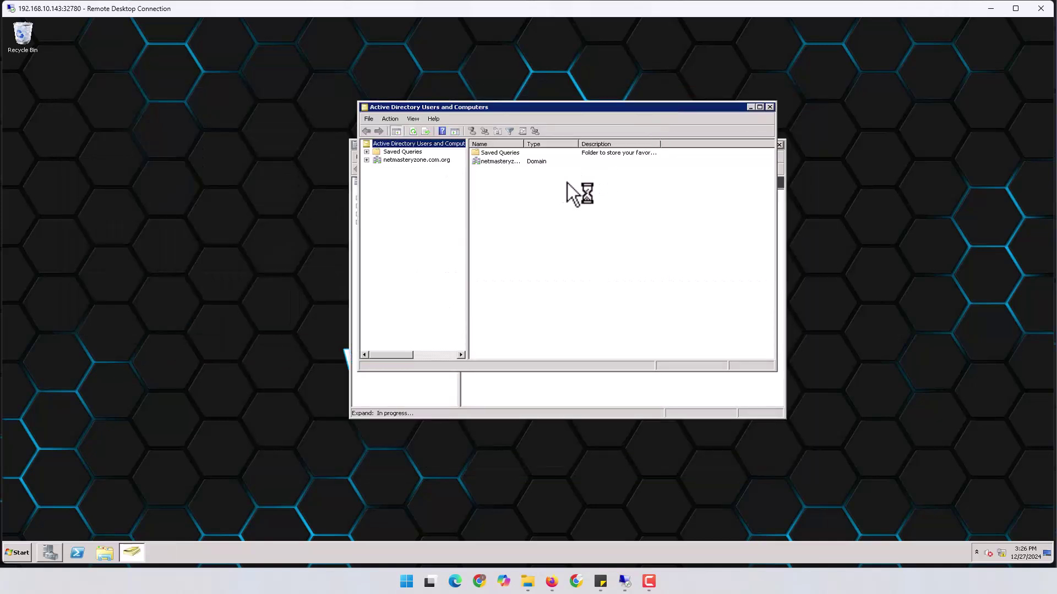
{"action": "left_click", "coordinate": [778, 145]}
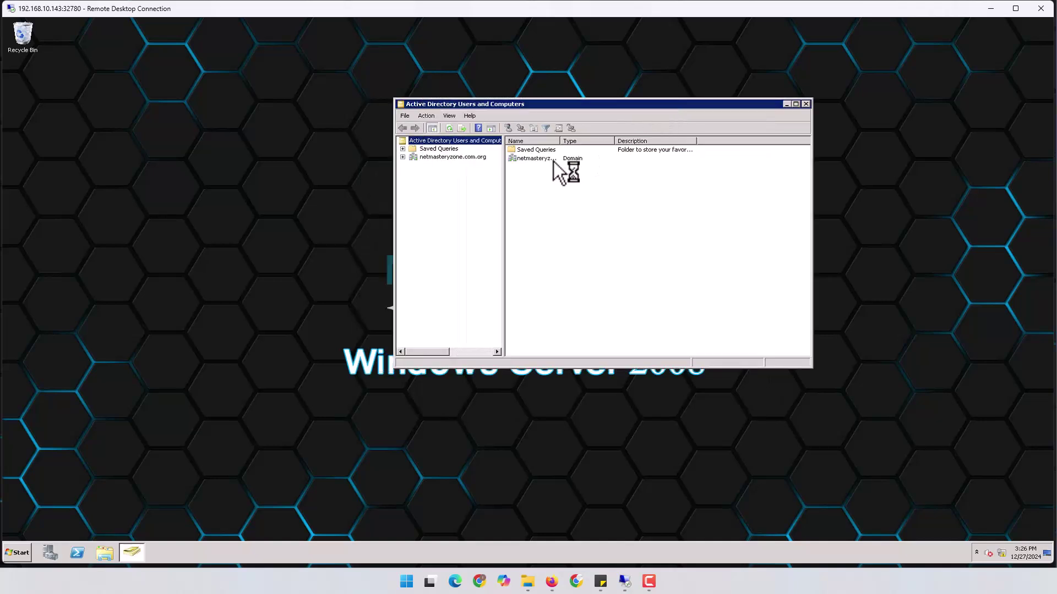
Create a LAB organizational unit under the netmasteryzone.com.org domain.
{"action": "left_click", "coordinate": [456, 158]}
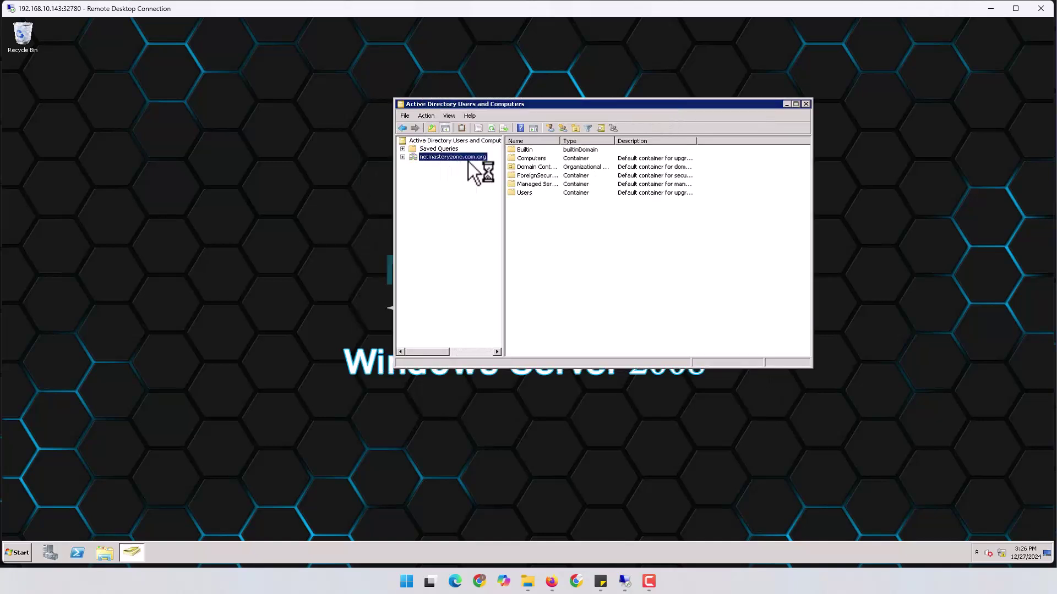
{"action": "left_click", "coordinate": [403, 157]}
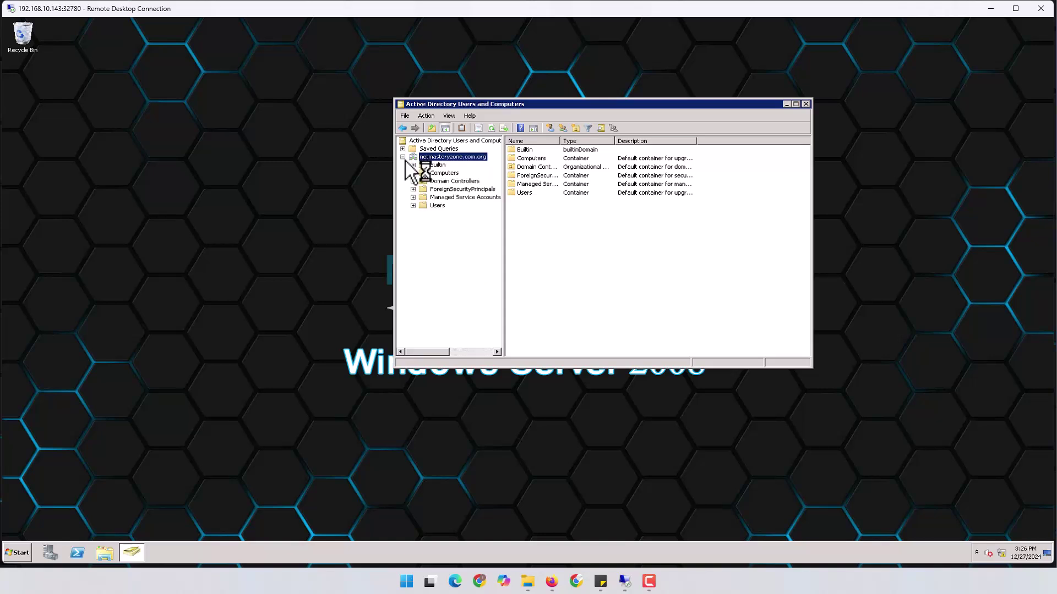
{"action": "right_click", "coordinate": [456, 157]}
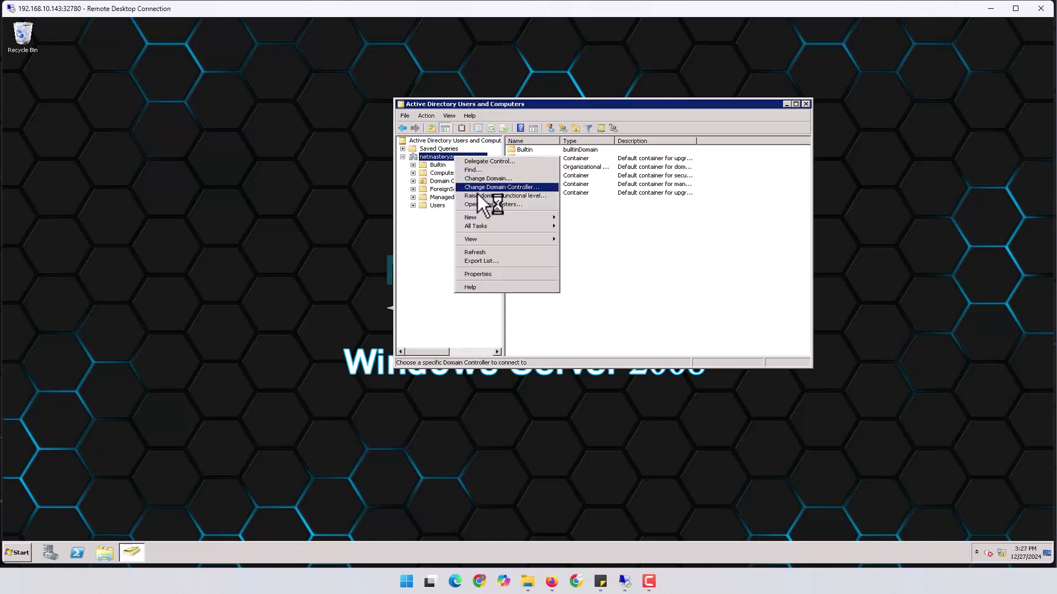
{"action": "left_click", "coordinate": [478, 218]}
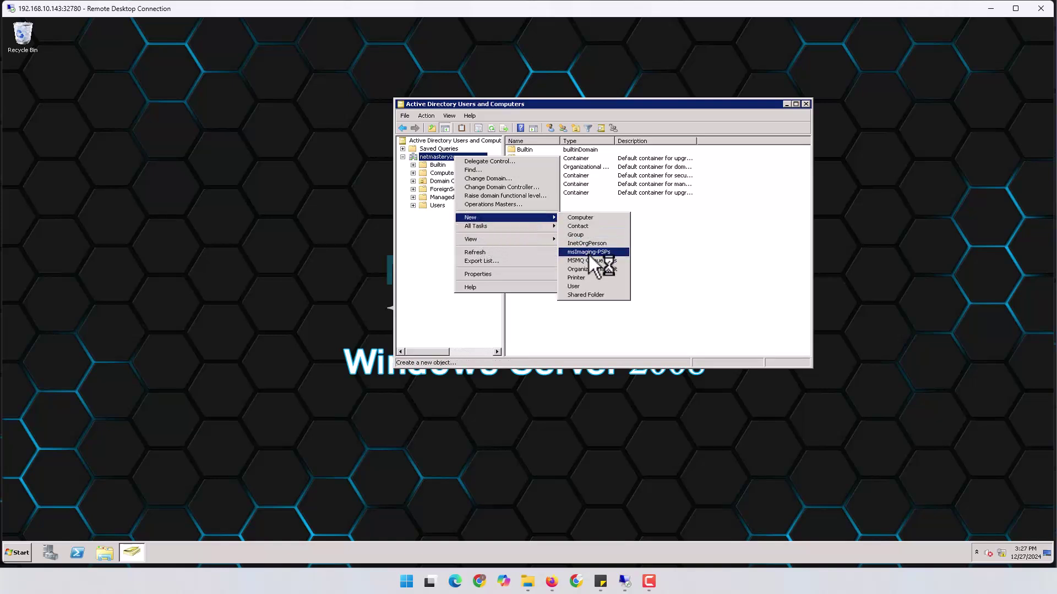
{"action": "left_click", "coordinate": [589, 269]}
{"action": "type", "text": "U"}
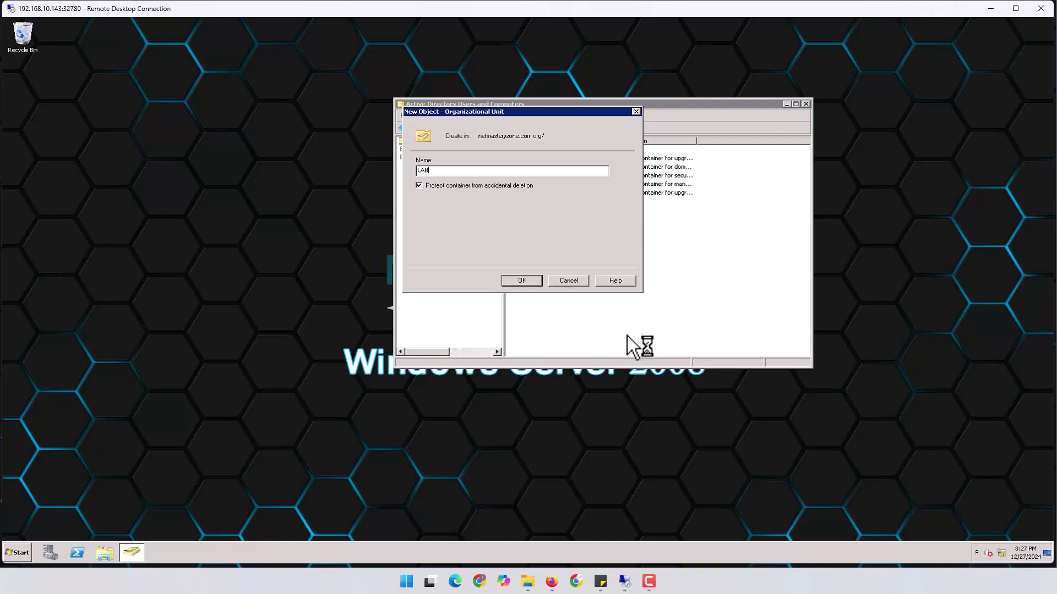
{"action": "left_click", "coordinate": [539, 281]}
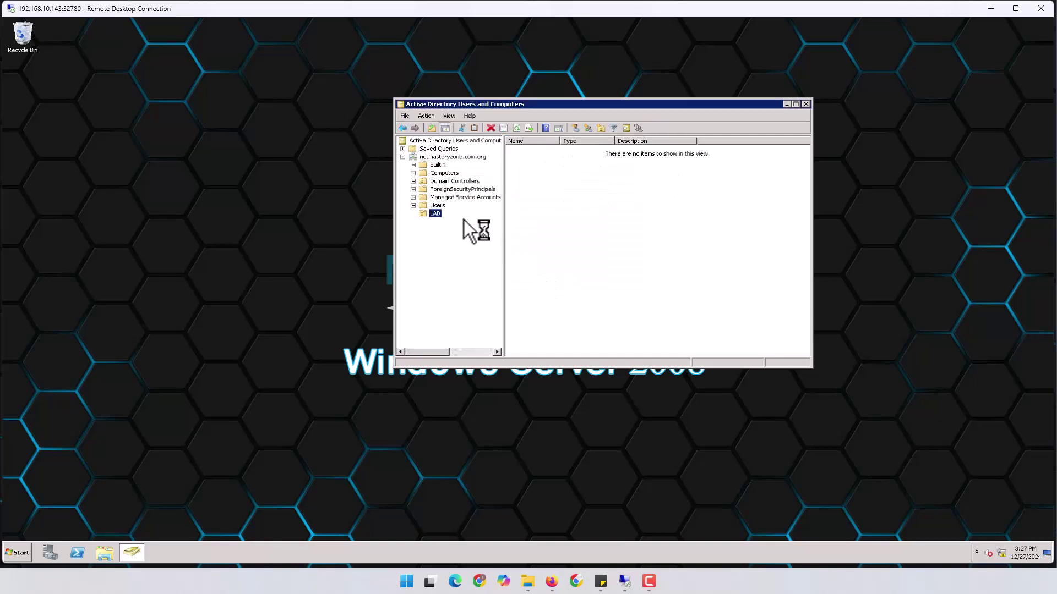
Start a new organizational unit named Users inside LAB.
{"action": "right_click", "coordinate": [557, 230]}
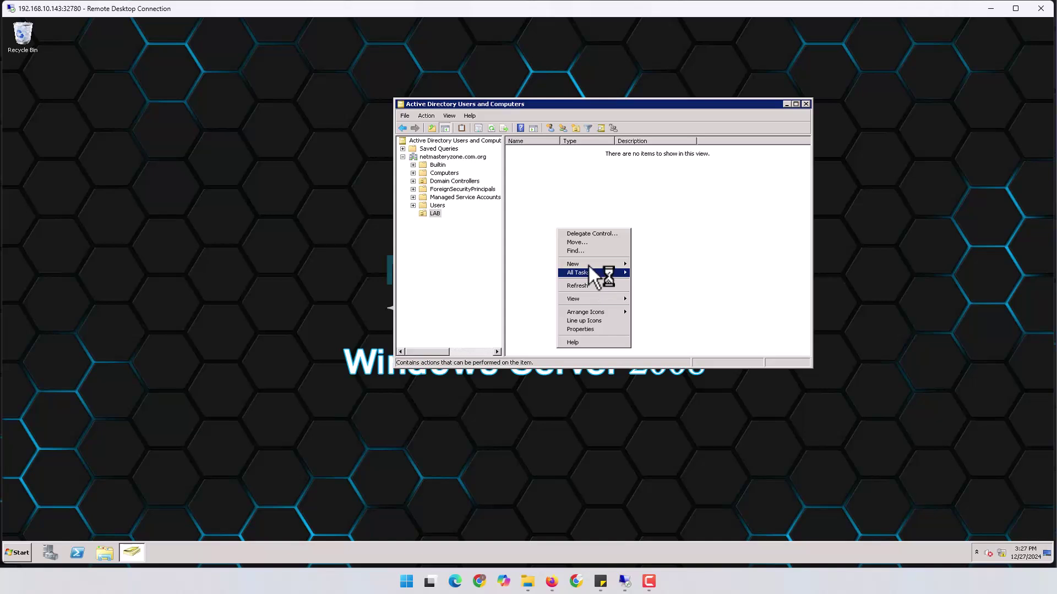
{"action": "mouse_move", "coordinate": [589, 266]}
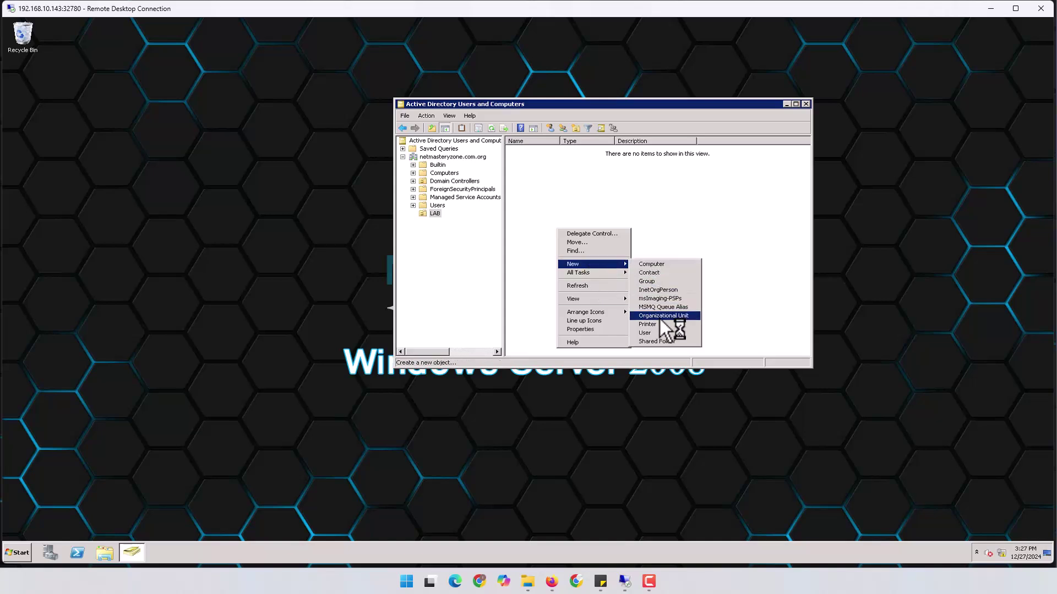
{"action": "left_click", "coordinate": [677, 316]}
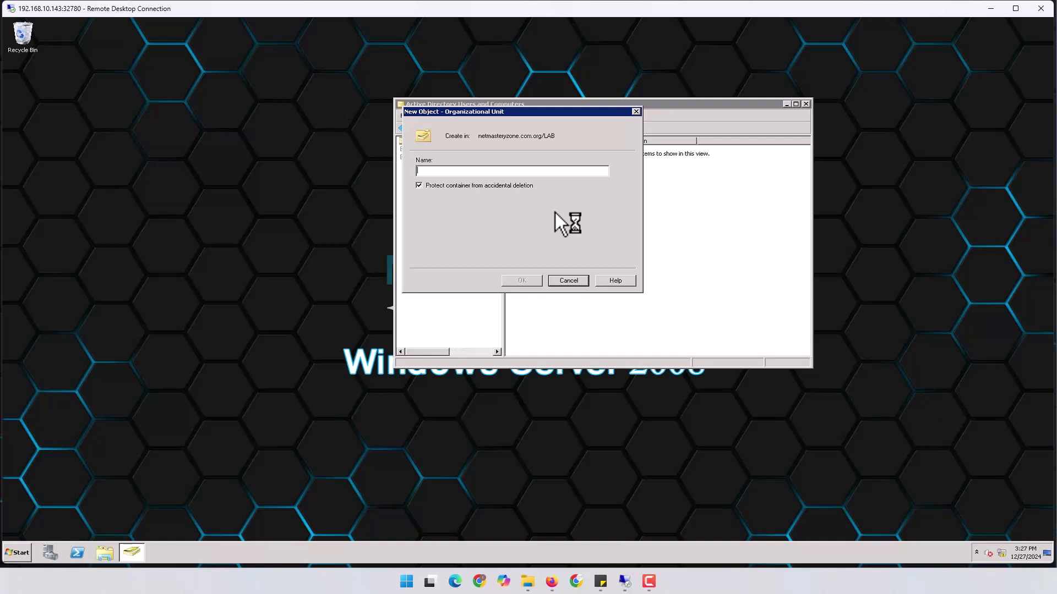
{"action": "type", "text": "U"}
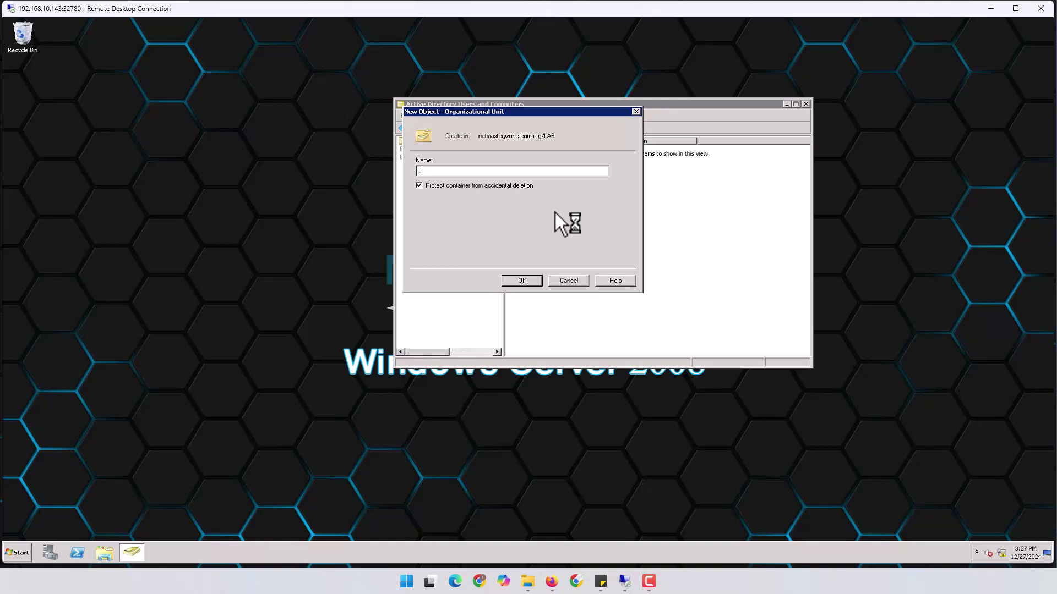
{"action": "type", "text": "sers"}
Confirm the Users OU, then add a Groups OU alongside it inside LAB.
{"action": "left_click", "coordinate": [540, 281]}
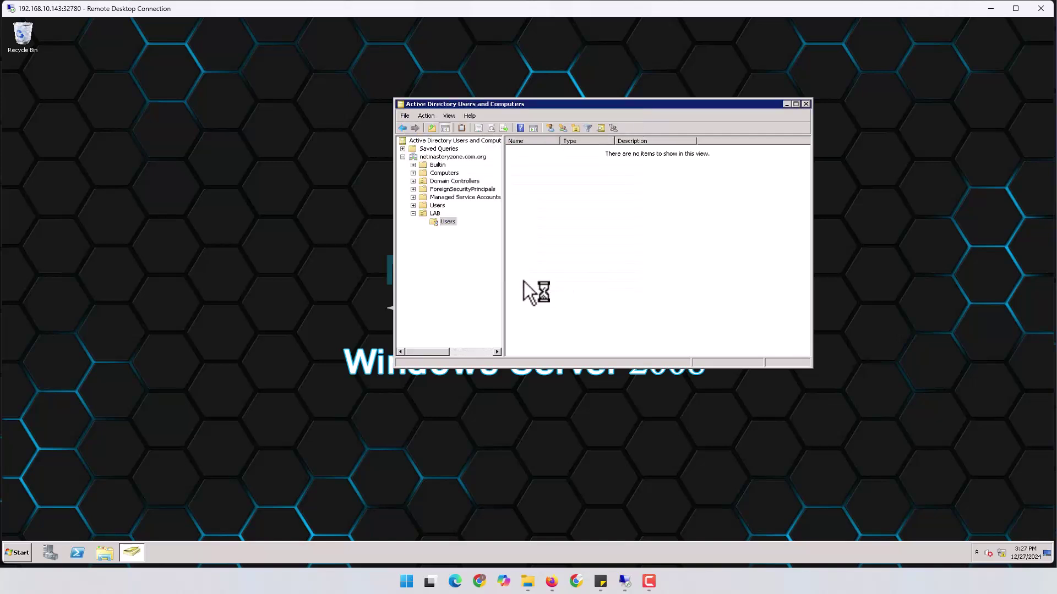
{"action": "left_click", "coordinate": [434, 213]}
{"action": "right_click", "coordinate": [549, 212]}
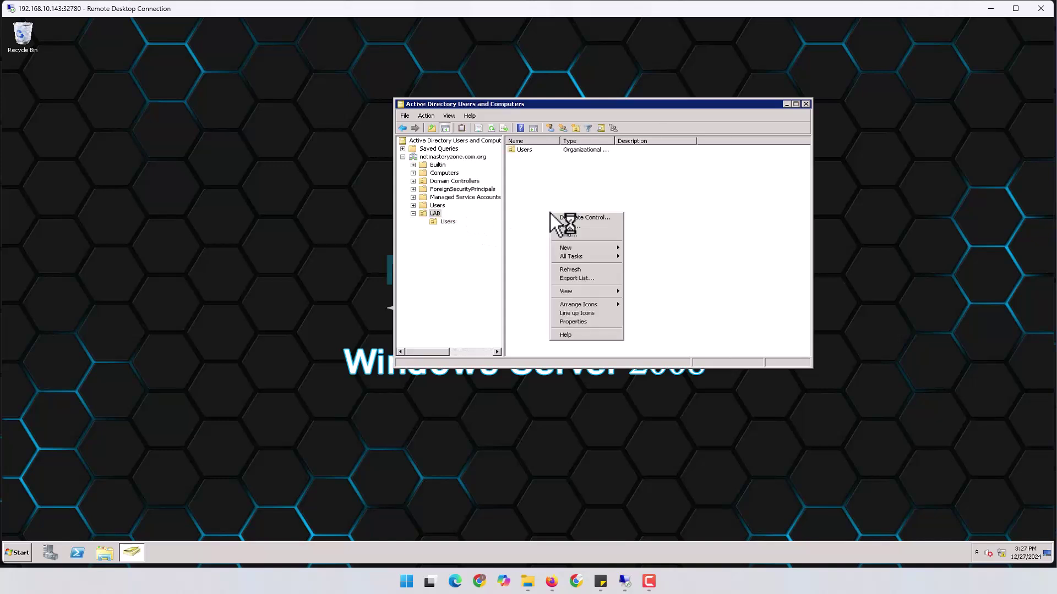
{"action": "mouse_move", "coordinate": [594, 247]}
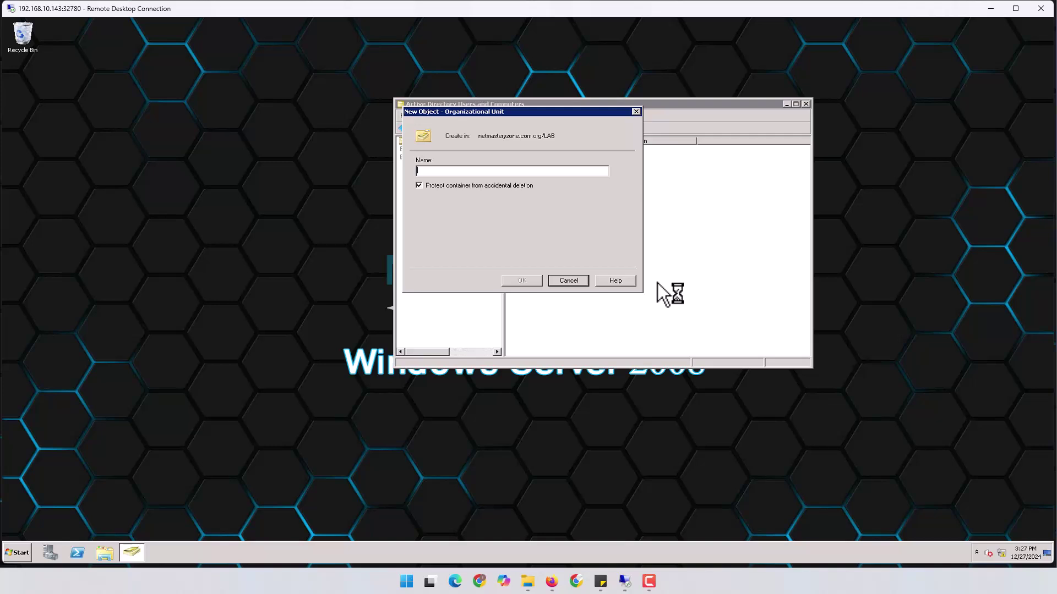
{"action": "type", "text": "Gi"}
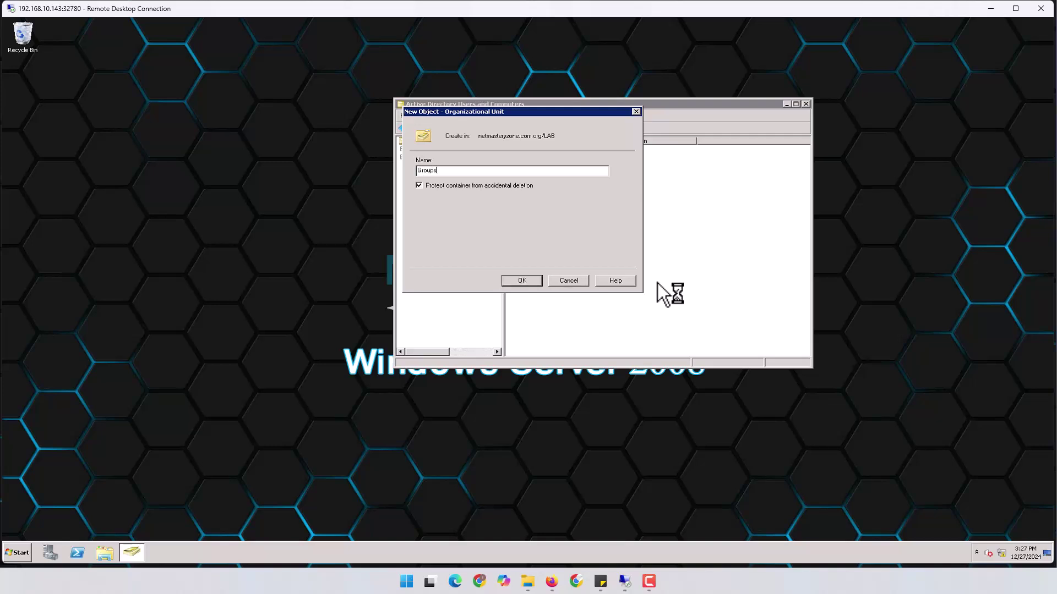
{"action": "key", "text": "Return"}
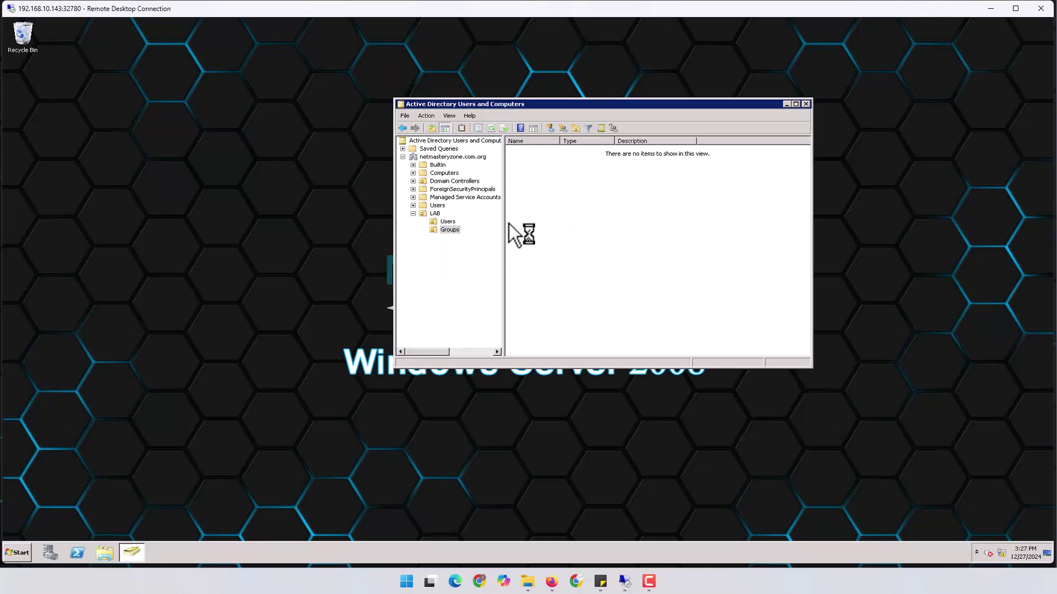
Create the Admin_Group group in the LAB Groups container.
{"action": "right_click", "coordinate": [562, 223]}
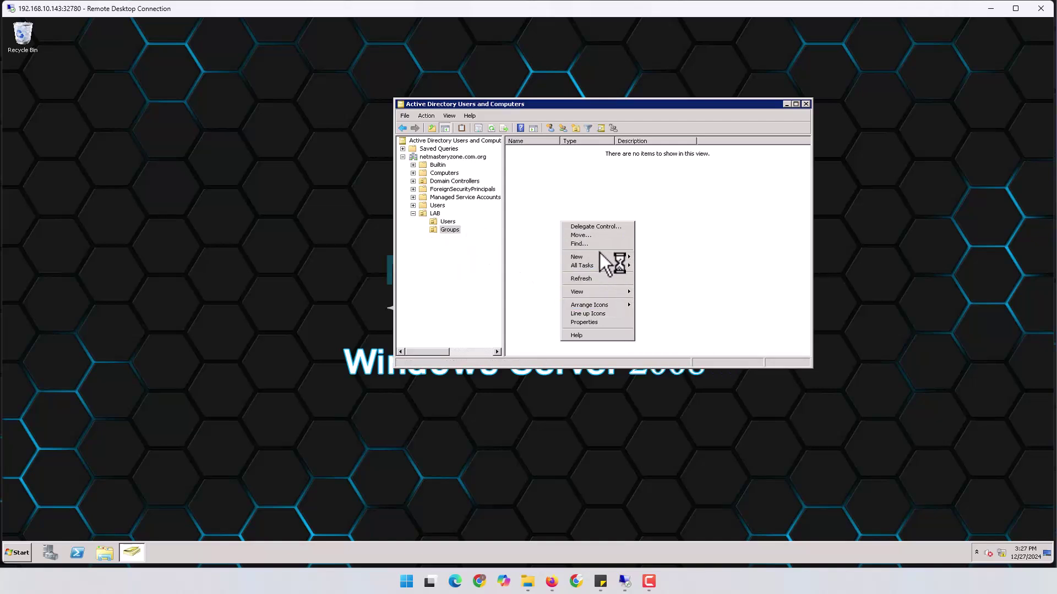
{"action": "mouse_move", "coordinate": [599, 258]}
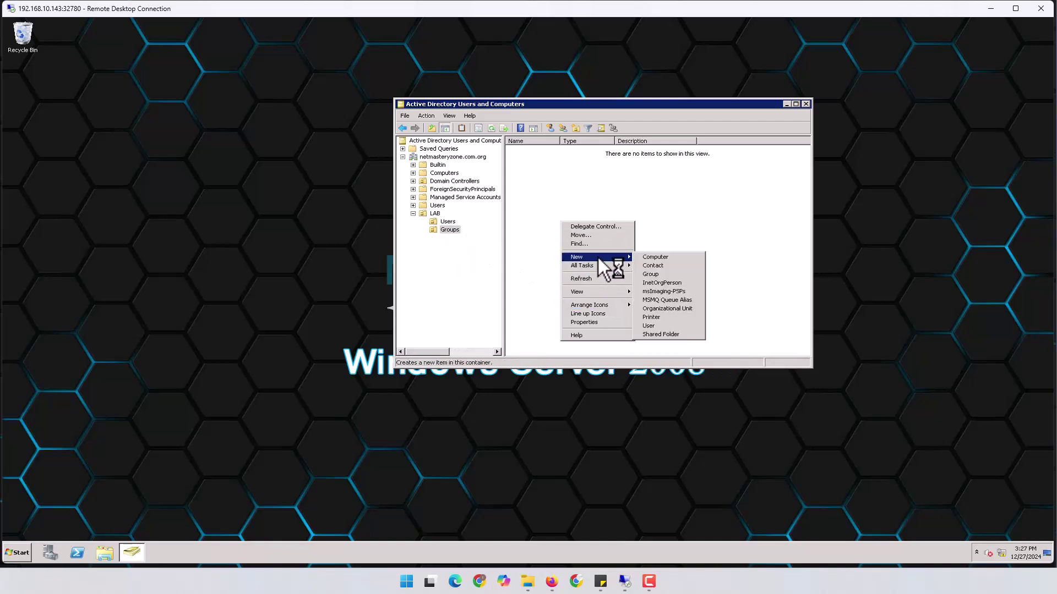
{"action": "left_click", "coordinate": [660, 275]}
{"action": "type", "text": "Admin_Group"}
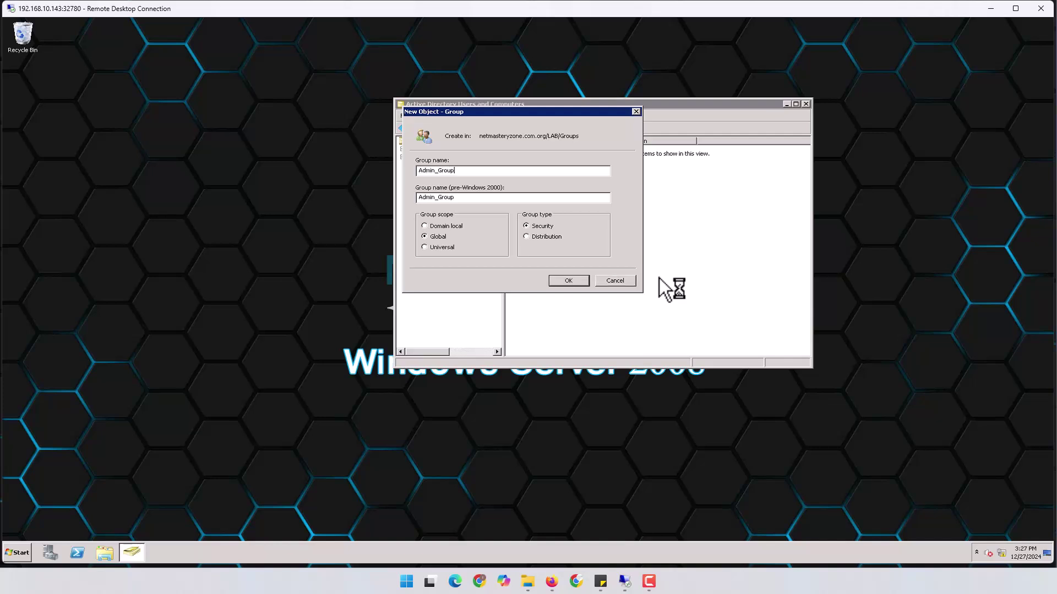
{"action": "key", "text": "Return"}
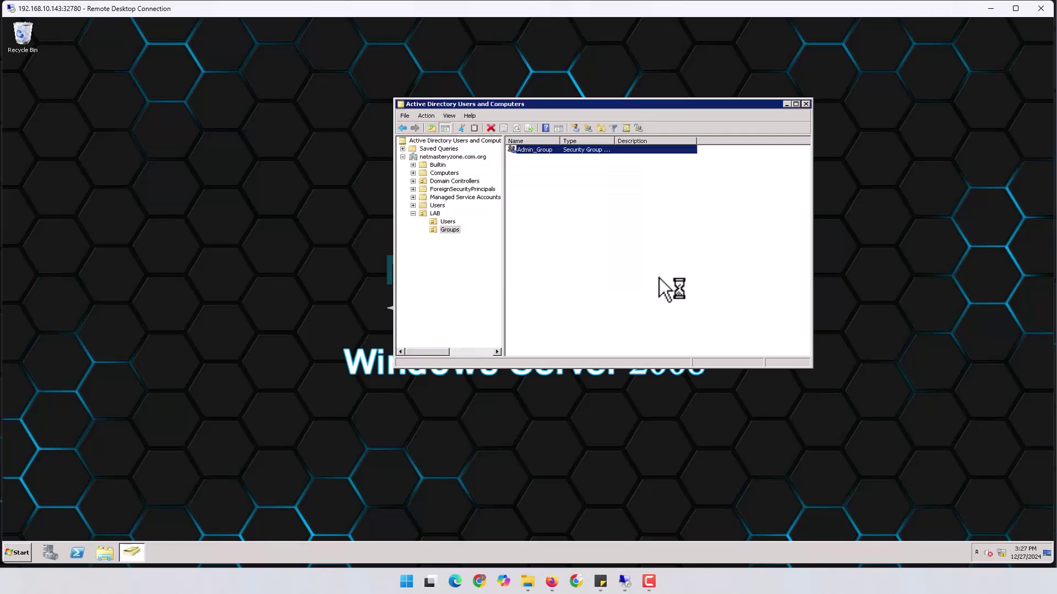
Add the Remote_Access global security group, widen the Name column, and switch to LAB Users.
{"action": "right_click", "coordinate": [592, 224]}
{"action": "mouse_move", "coordinate": [613, 259]}
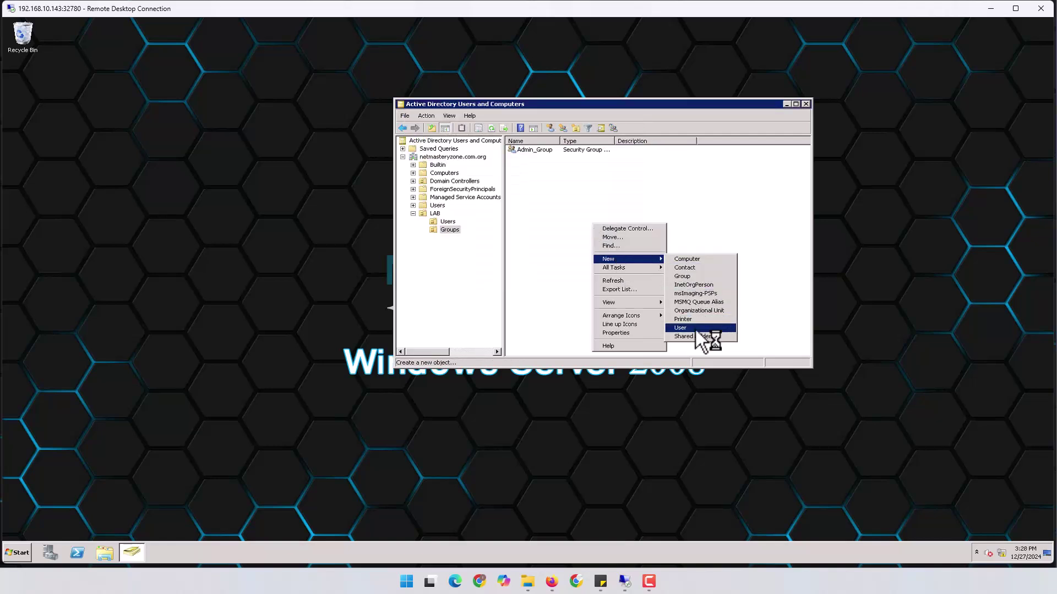
{"action": "left_click", "coordinate": [696, 276]}
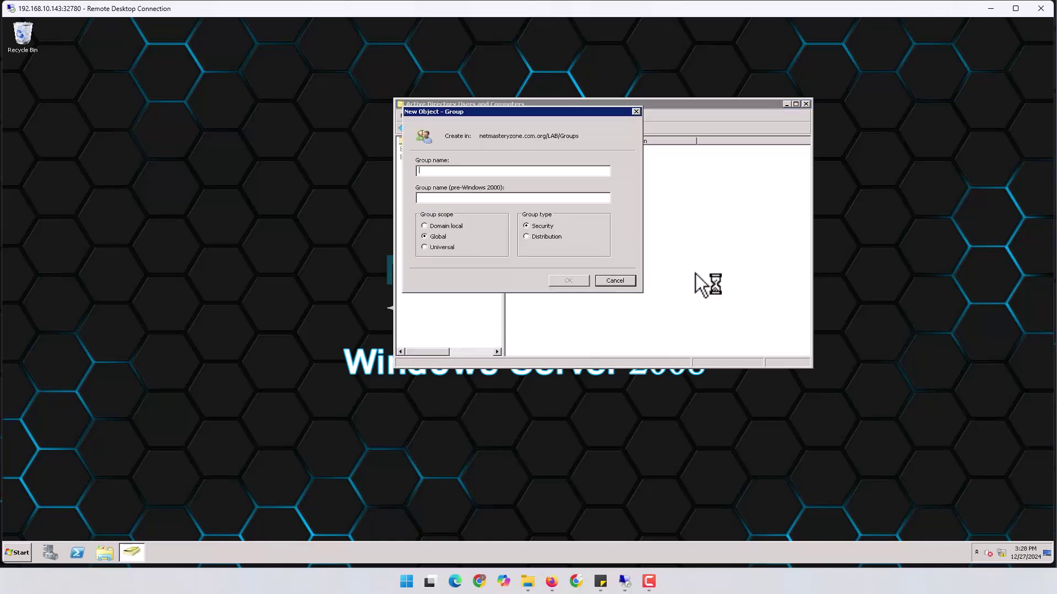
{"action": "type", "text": "Remote_Access"}
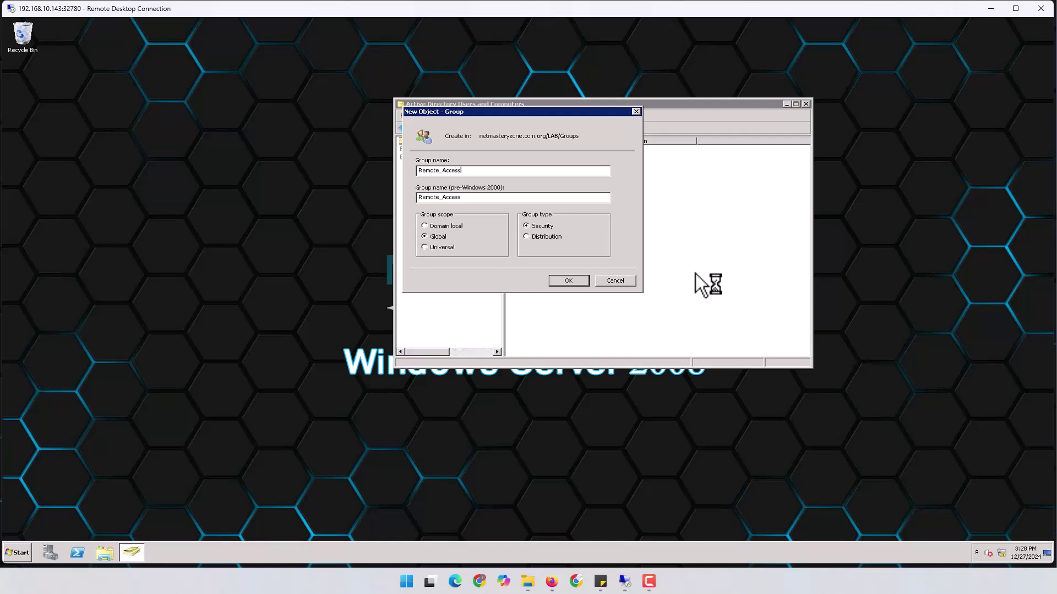
{"action": "left_click", "coordinate": [577, 282]}
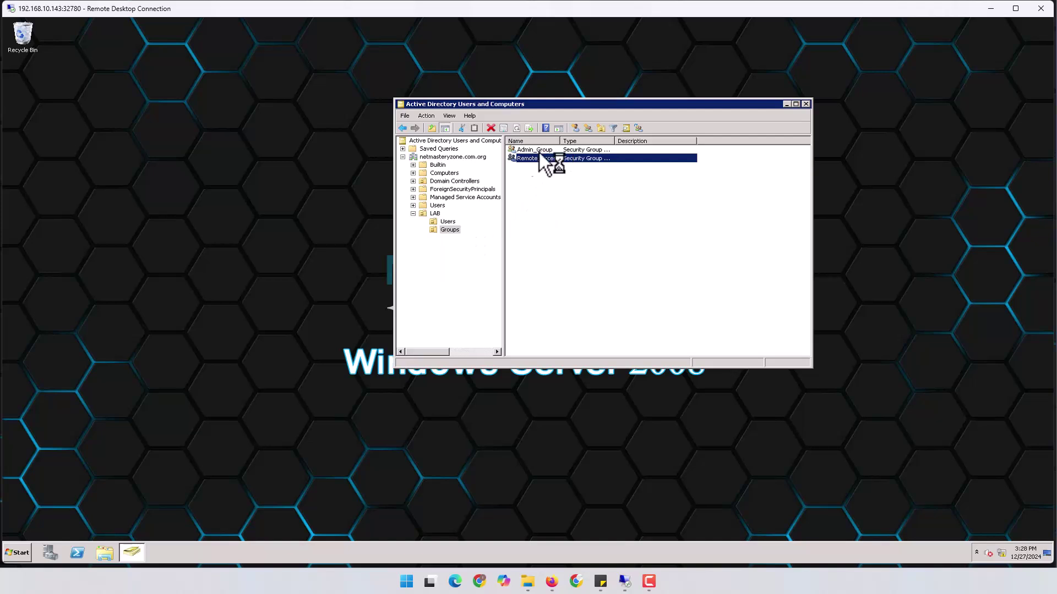
{"action": "left_click_drag", "start_coordinate": [560, 141], "coordinate": [592, 141]}
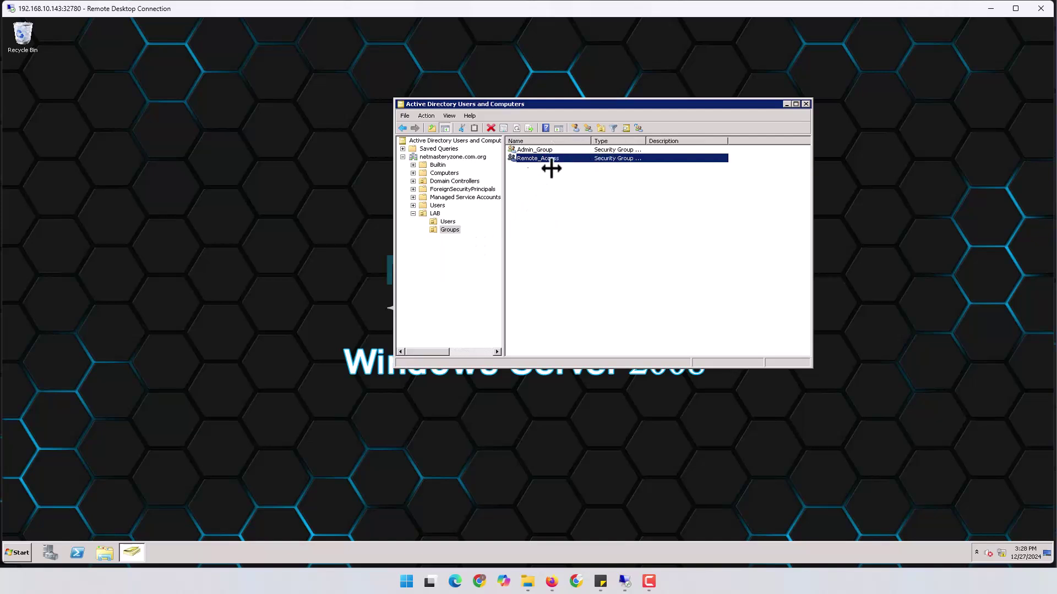
{"action": "left_click", "coordinate": [450, 223]}
Create the first user account in LAB Users with a never-expiring password and no forced change.
{"action": "right_click", "coordinate": [557, 202]}
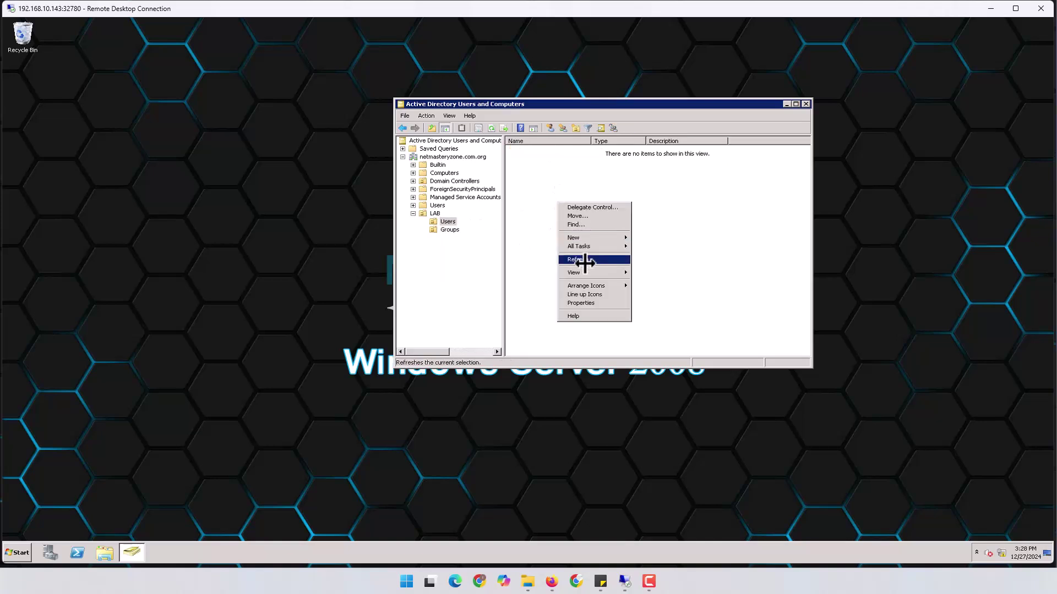
{"action": "mouse_move", "coordinate": [581, 237]}
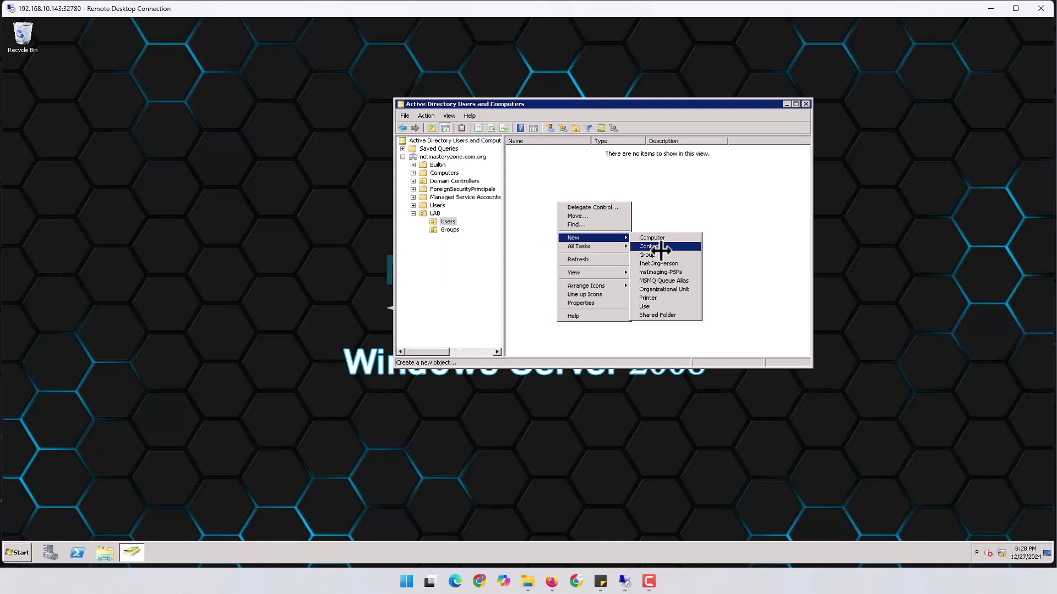
{"action": "left_click", "coordinate": [659, 306]}
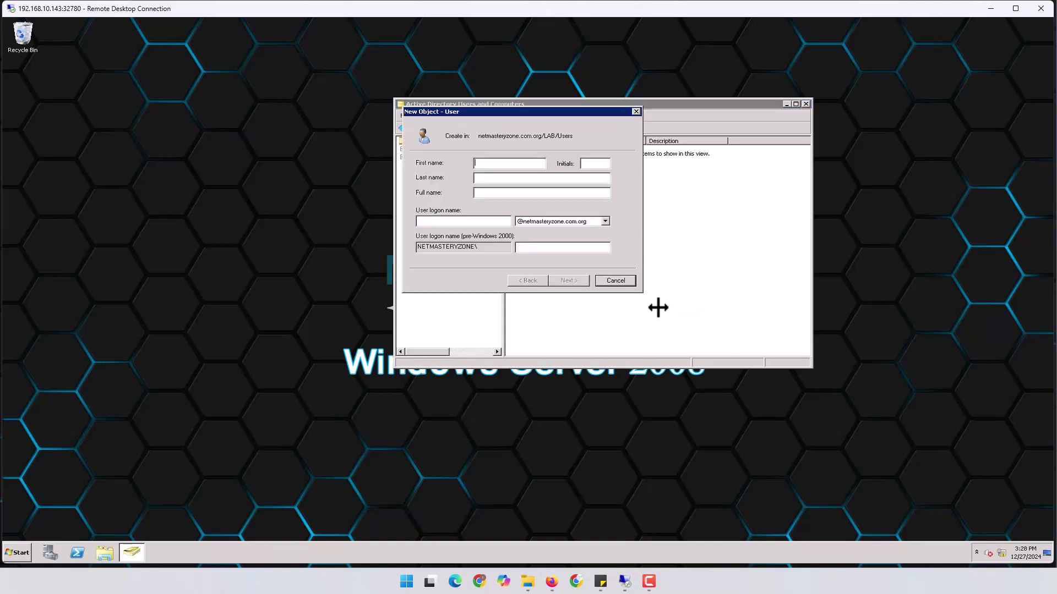
{"action": "type", "text": "B"}
{"action": "key", "text": "Tab"}
{"action": "key", "text": "Tab"}
{"action": "key", "text": "Tab"}
{"action": "type", "text": "Bo"}
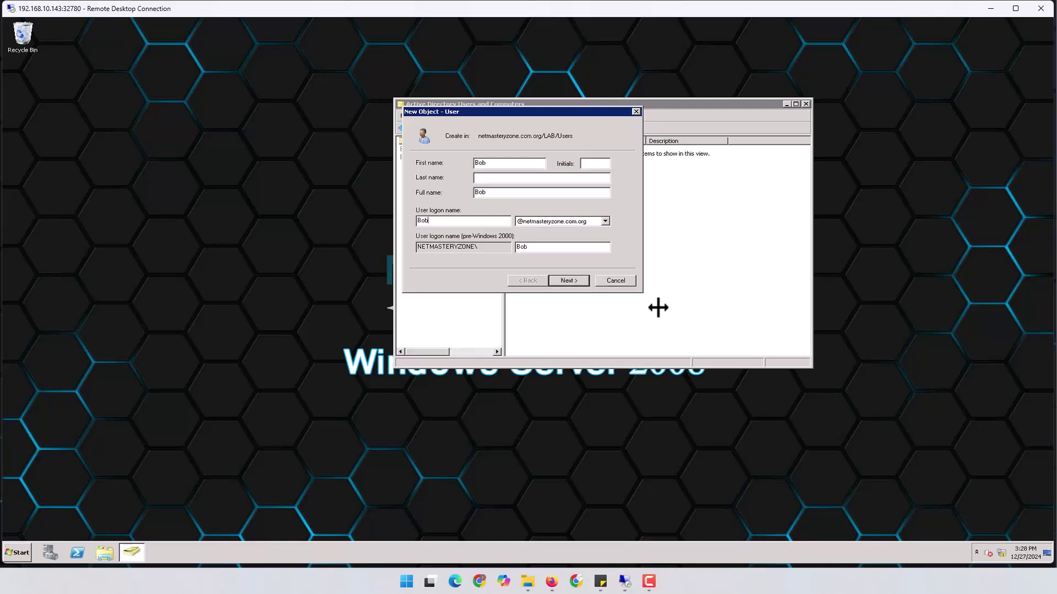
{"action": "left_click", "coordinate": [572, 281]}
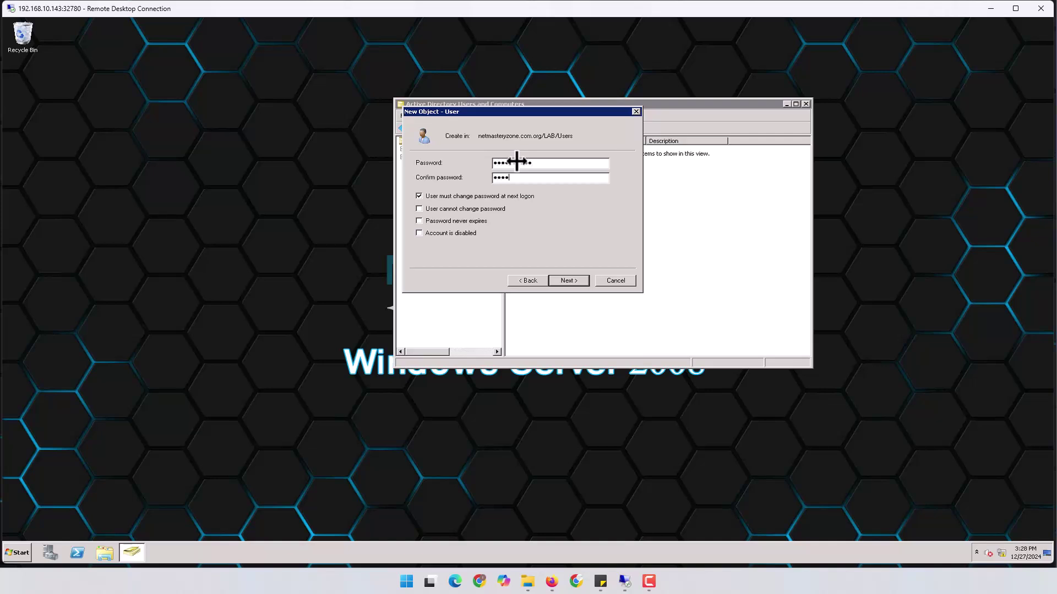
{"action": "type", "text": "1"}
{"action": "left_click", "coordinate": [486, 198]}
{"action": "left_click", "coordinate": [452, 221]}
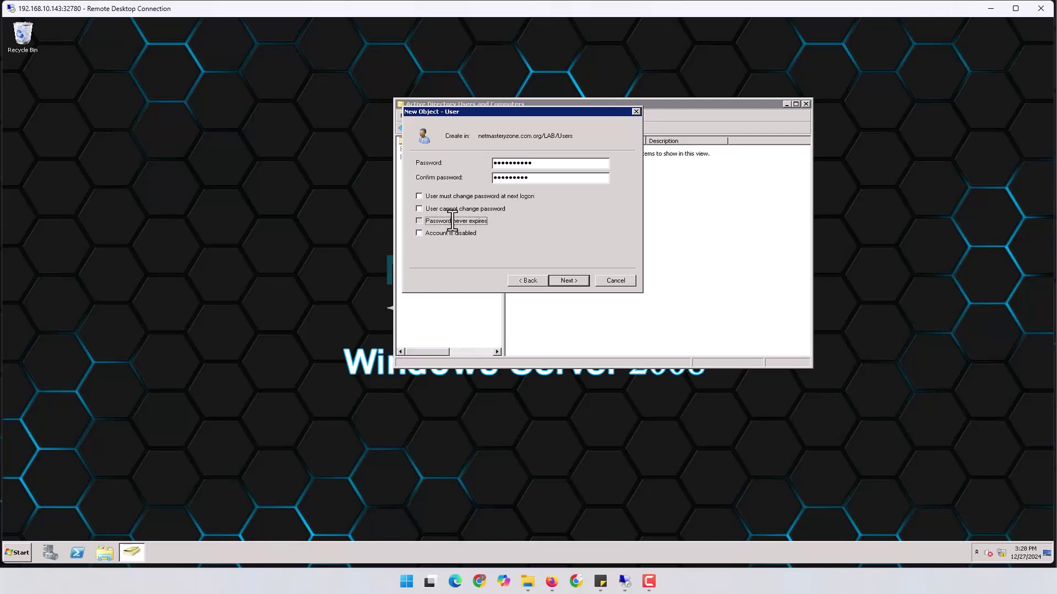
{"action": "left_click", "coordinate": [567, 279]}
{"action": "left_click", "coordinate": [573, 314]}
{"action": "left_click", "coordinate": [577, 281]}
{"action": "left_click", "coordinate": [577, 281]}
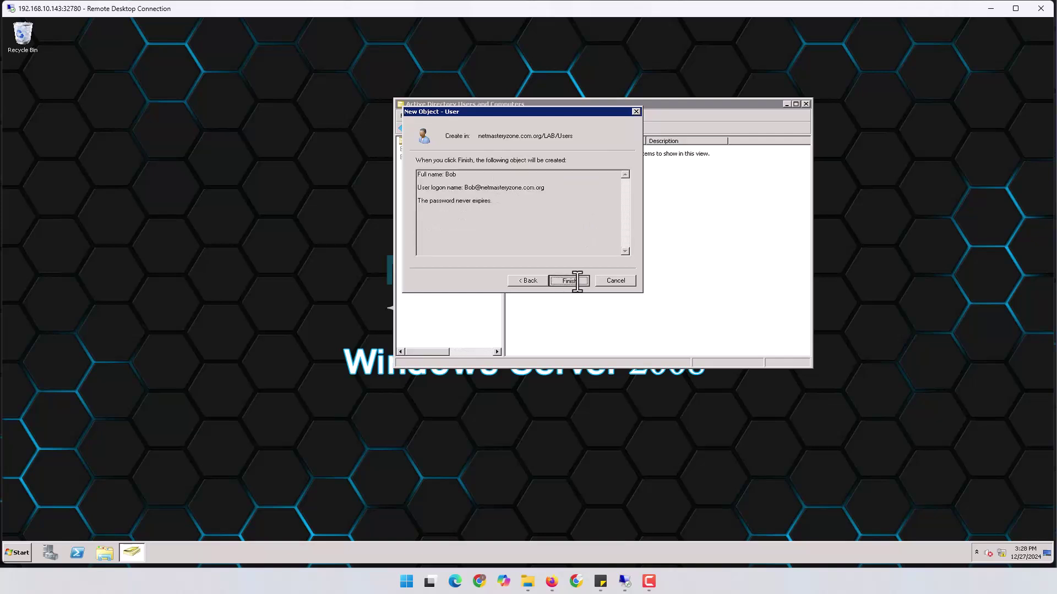
Create a second user account with the same never-expiring, no-change-at-logon password settings.
{"action": "right_click", "coordinate": [549, 212]}
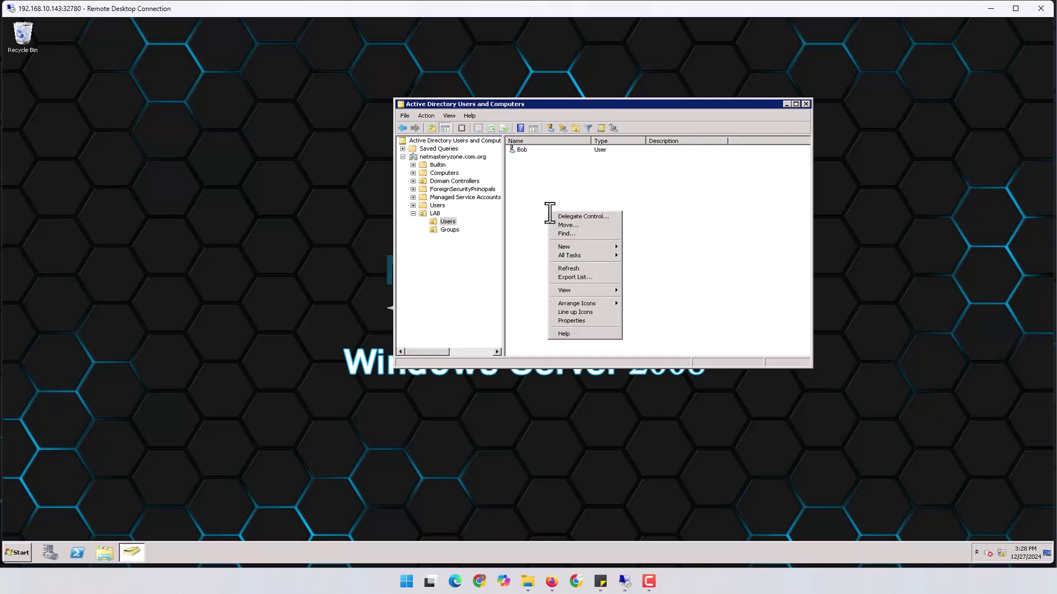
{"action": "mouse_move", "coordinate": [576, 246]}
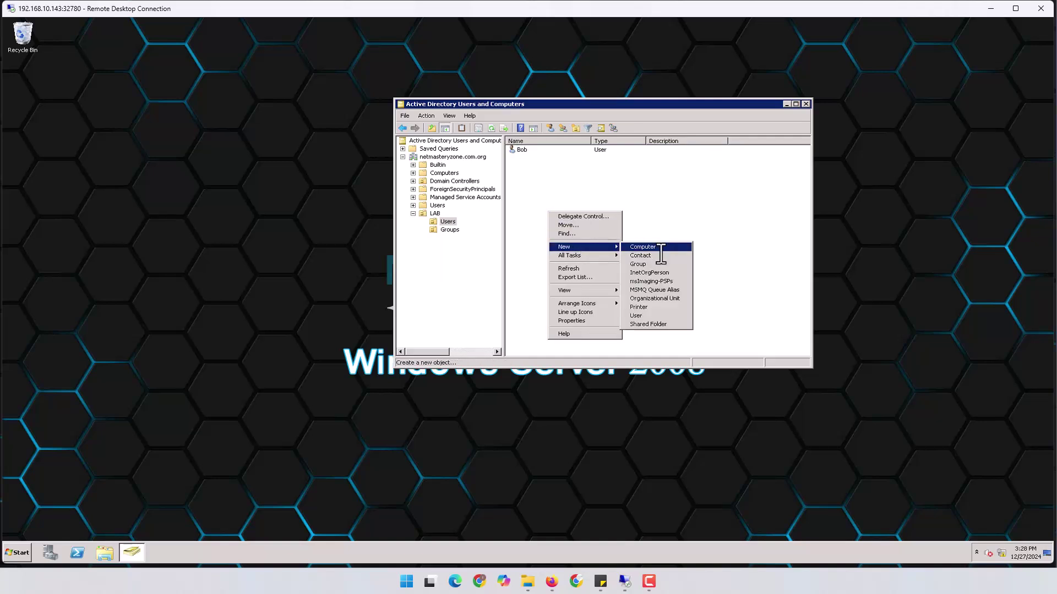
{"action": "left_click", "coordinate": [655, 316]}
{"action": "type", "text": "SahraS"}
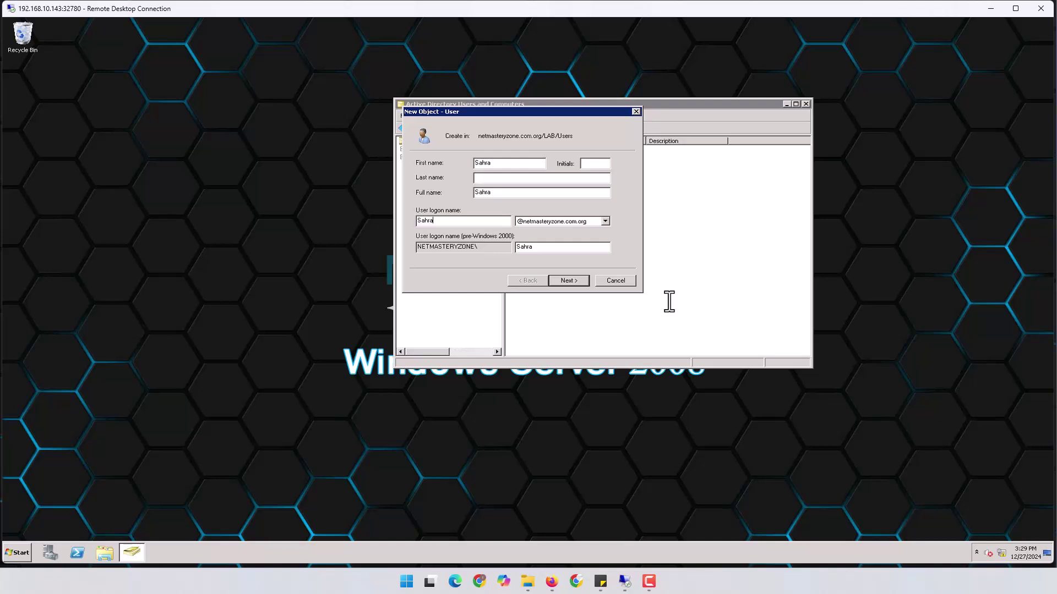
{"action": "left_click", "coordinate": [570, 280]}
{"action": "left_click", "coordinate": [449, 197]}
{"action": "left_click", "coordinate": [437, 221]}
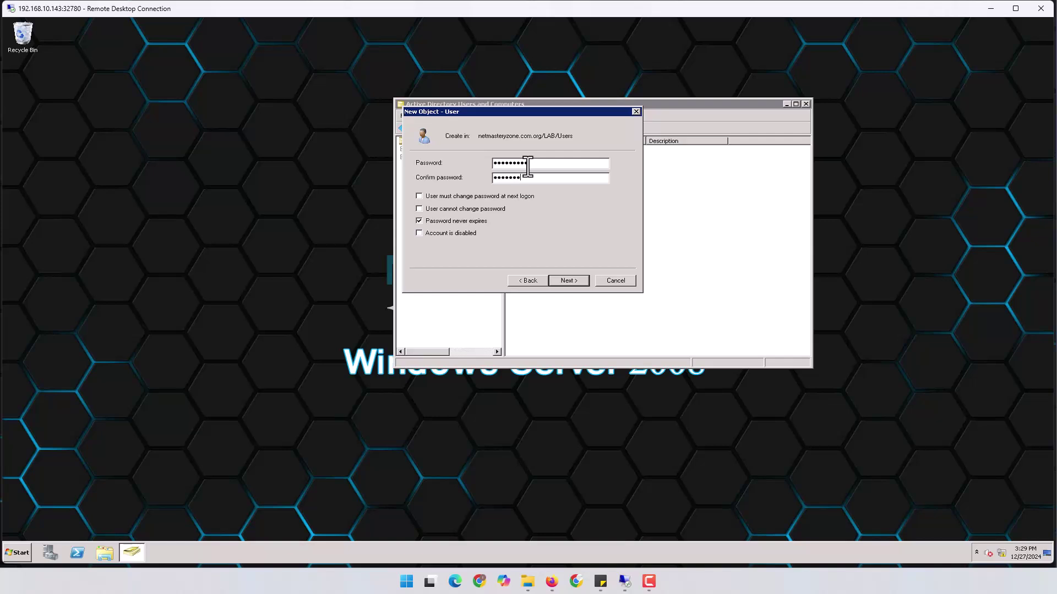
{"action": "left_click", "coordinate": [567, 278]}
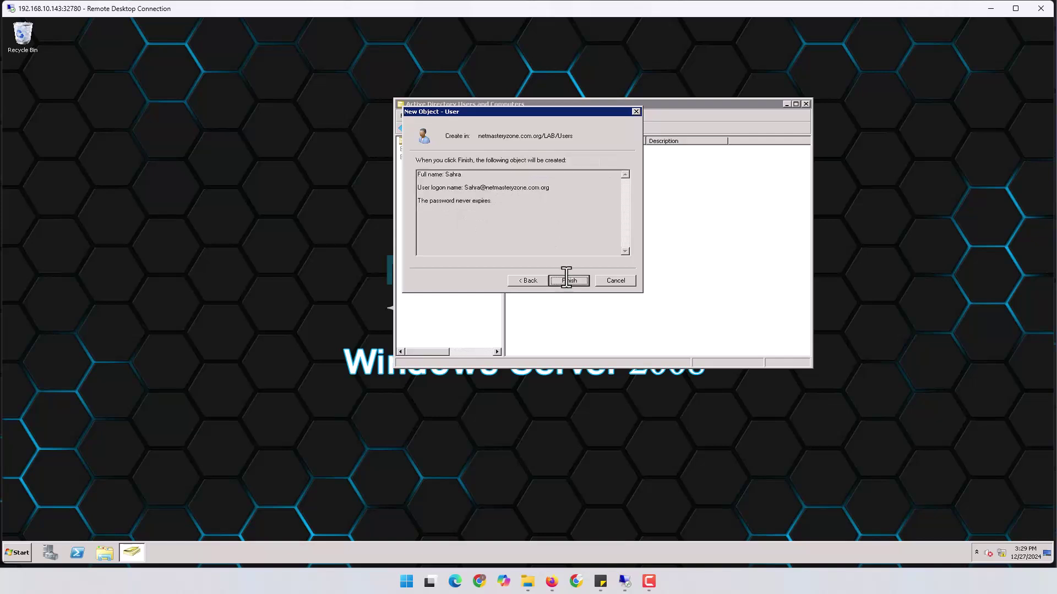
{"action": "left_click", "coordinate": [567, 279]}
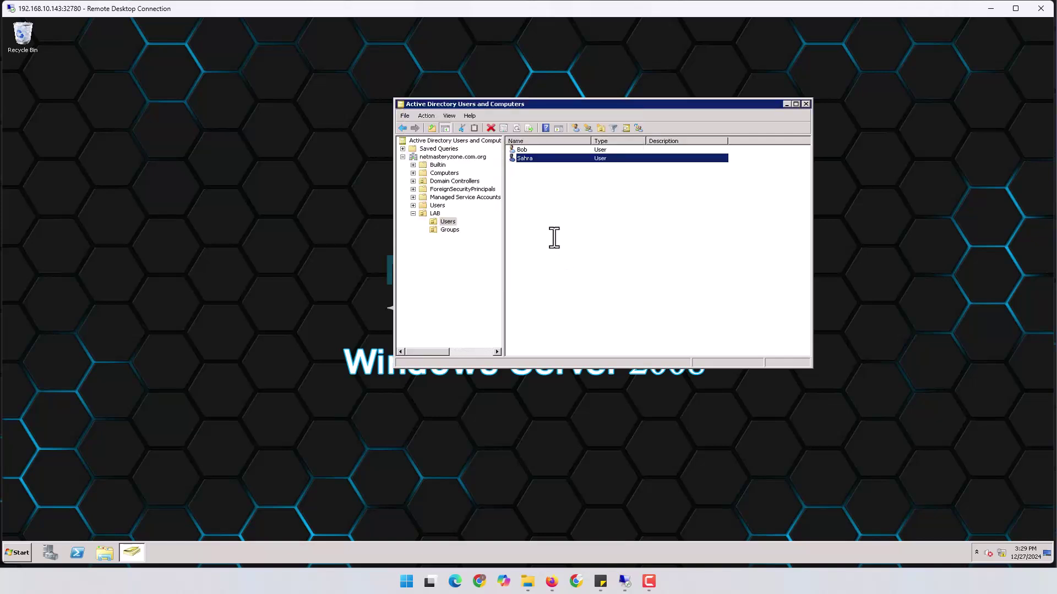
{"action": "left_click", "coordinate": [547, 180]}
Add the second user account to Admin_Group.
{"action": "left_click", "coordinate": [529, 159]}
{"action": "right_click", "coordinate": [529, 161]}
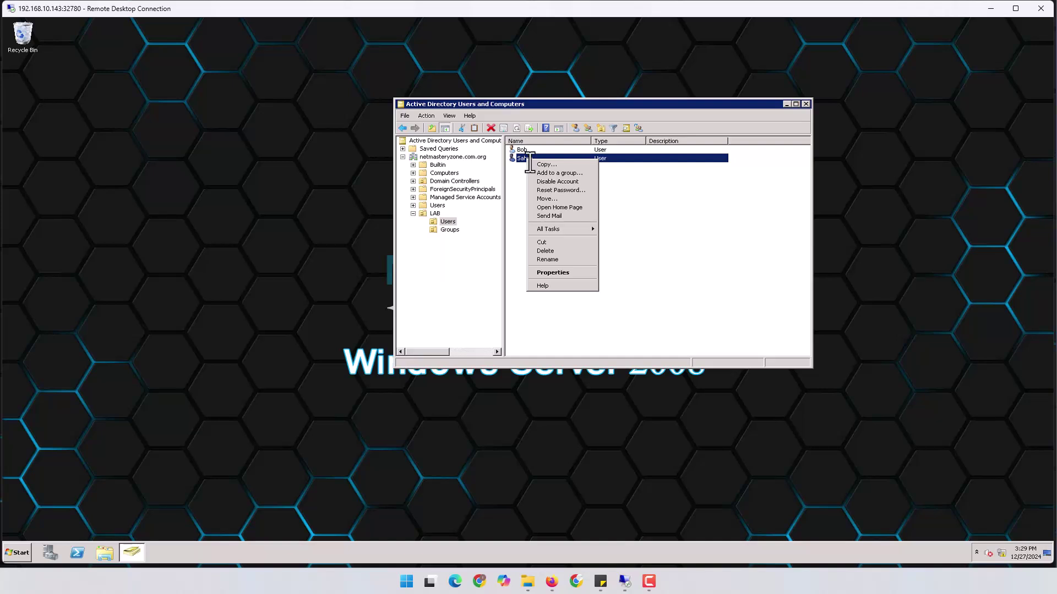
{"action": "left_click", "coordinate": [557, 173]}
{"action": "type", "text": "Admi"}
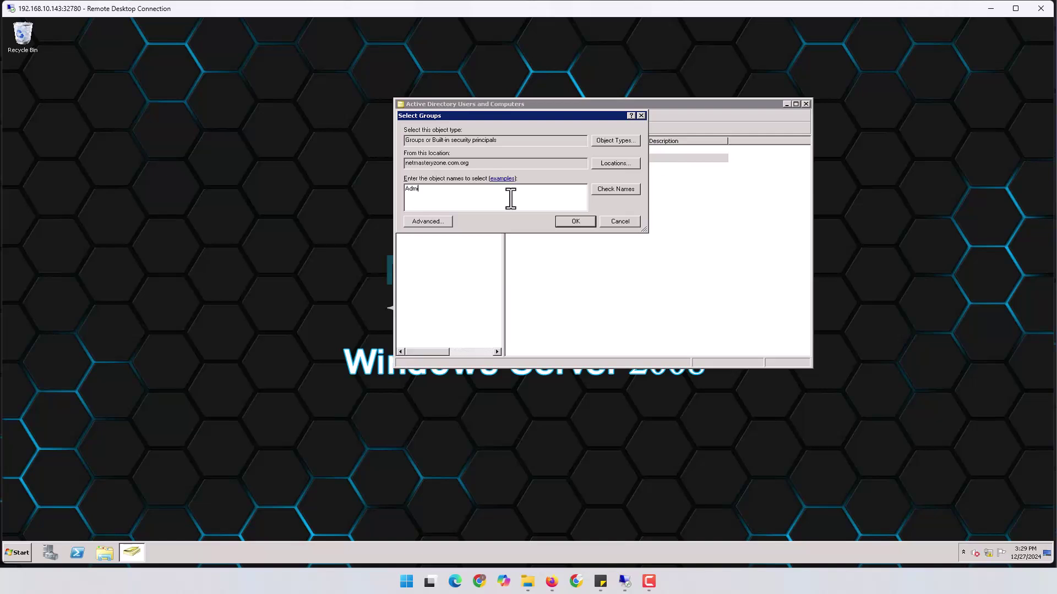
{"action": "left_click", "coordinate": [604, 189]}
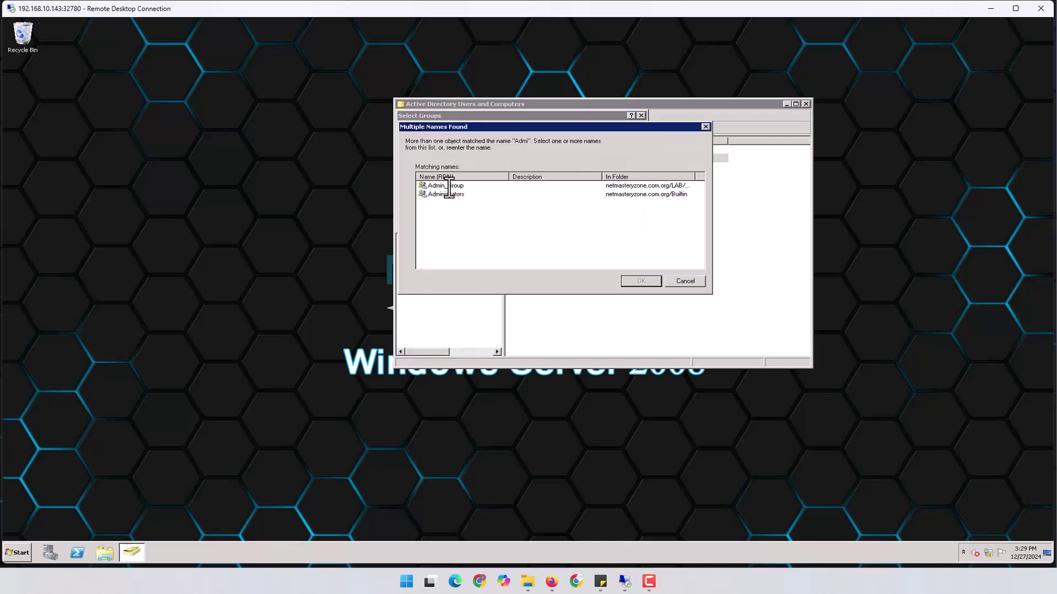
{"action": "double_click", "coordinate": [448, 186]}
{"action": "left_click", "coordinate": [570, 221]}
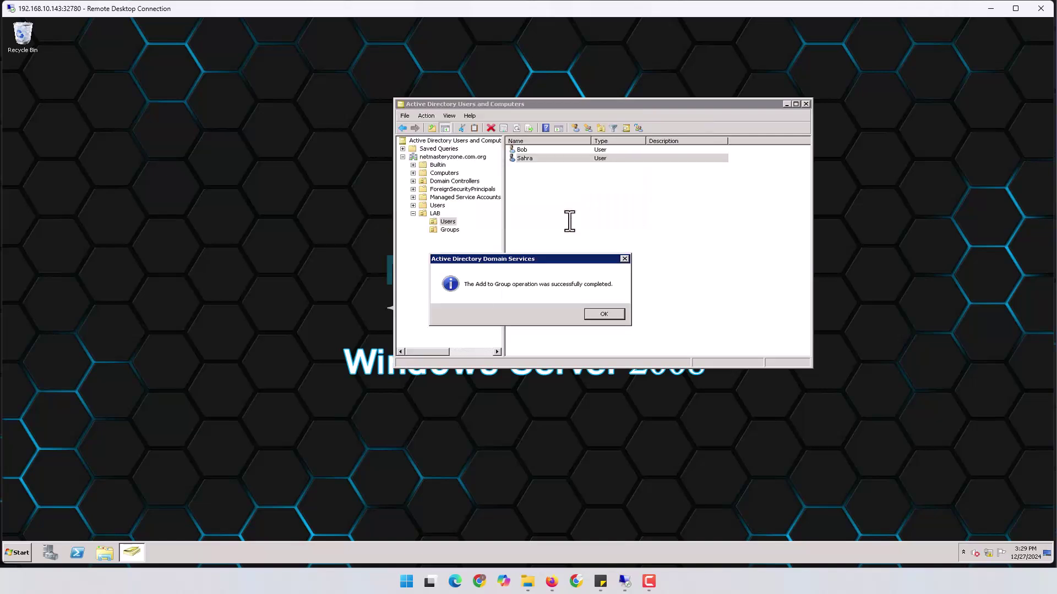
{"action": "left_click", "coordinate": [604, 314]}
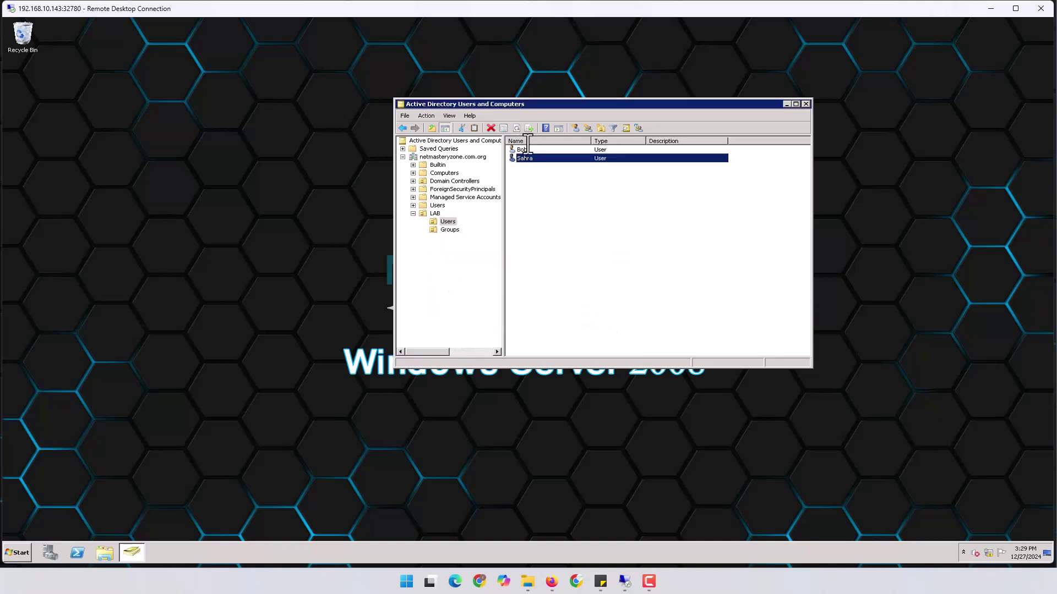
Add the first user account to the Remote_Access group.
{"action": "left_click", "coordinate": [521, 149]}
{"action": "right_click", "coordinate": [521, 150]}
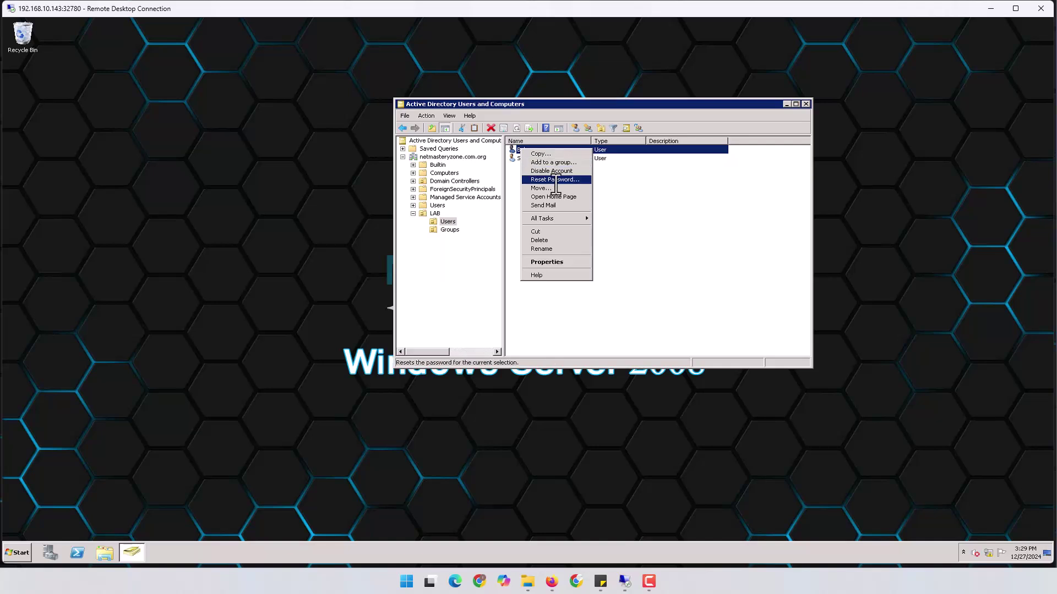
{"action": "left_click", "coordinate": [557, 162]}
{"action": "type", "text": "rem"}
{"action": "left_click", "coordinate": [616, 189]}
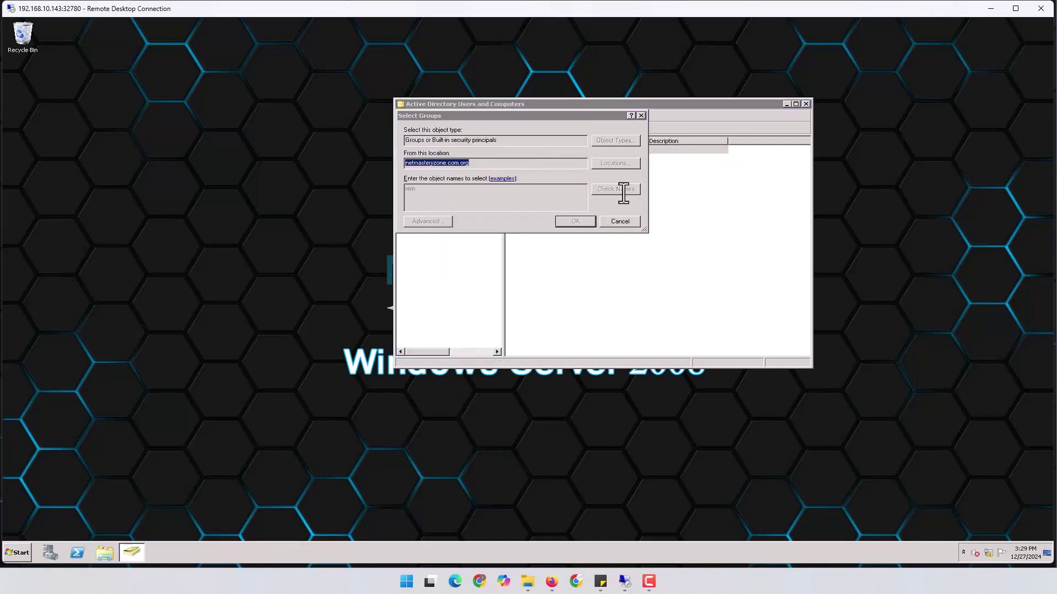
{"action": "left_click", "coordinate": [478, 187]}
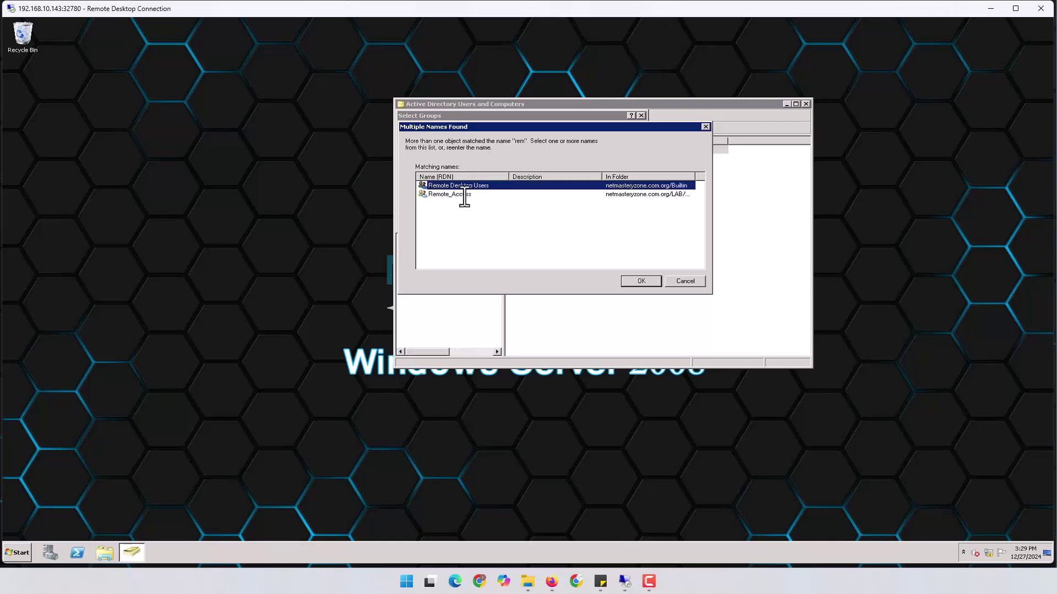
{"action": "left_click", "coordinate": [466, 195]}
{"action": "left_click", "coordinate": [632, 281]}
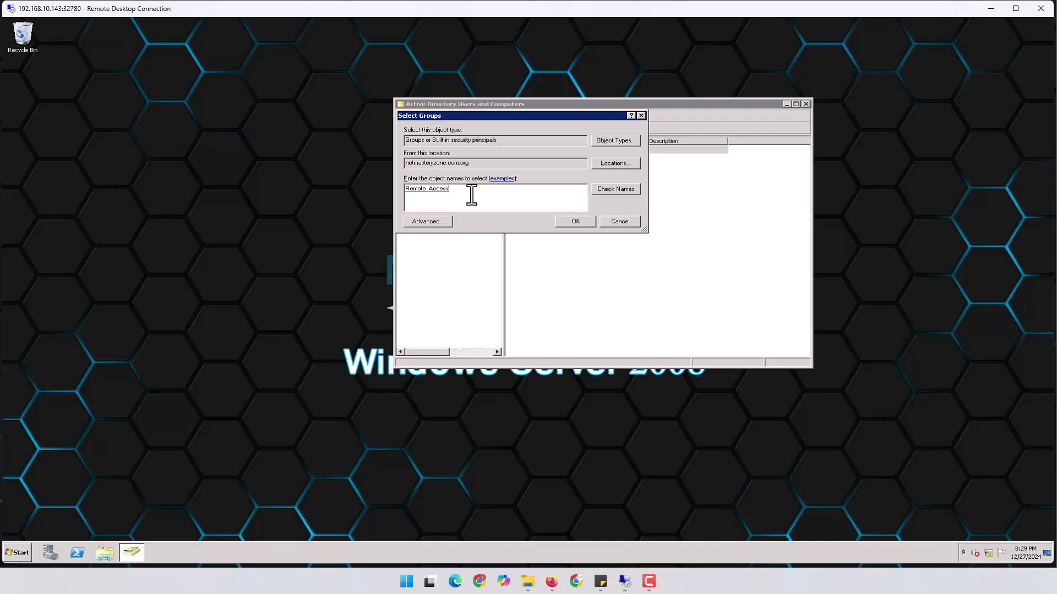
{"action": "left_click", "coordinate": [573, 221]}
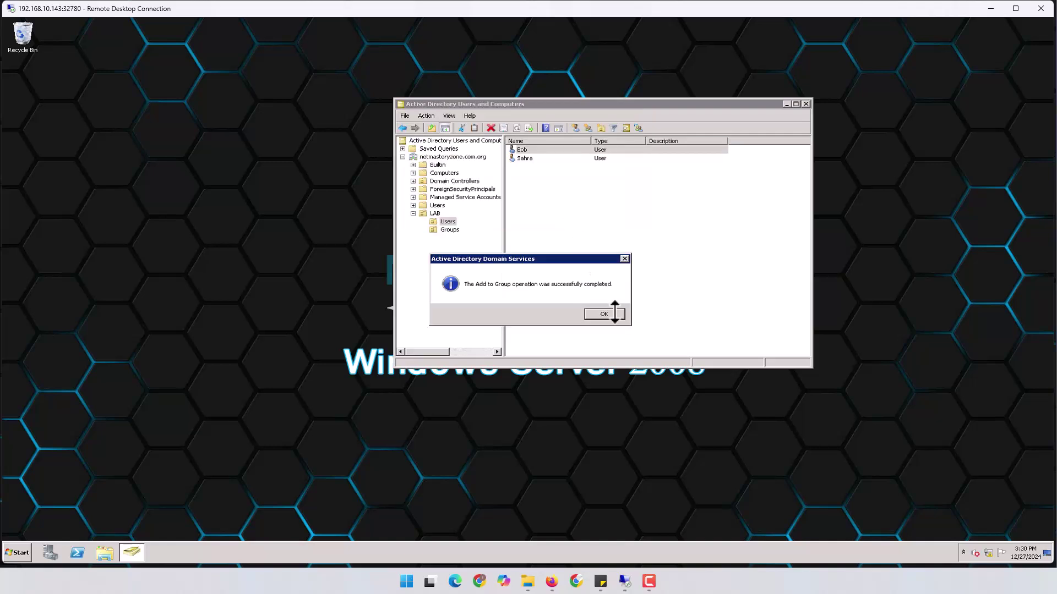
{"action": "left_click", "coordinate": [610, 313]}
Check the LAB Groups container, return to Users, and minimize the remote desktop session.
{"action": "left_click", "coordinate": [462, 229]}
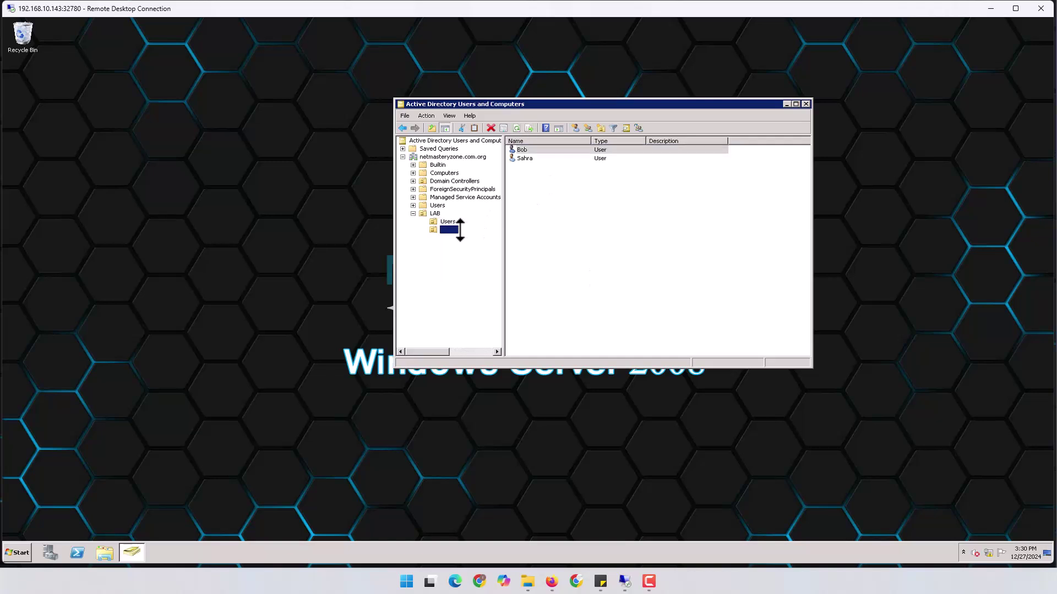
{"action": "left_click", "coordinate": [464, 222]}
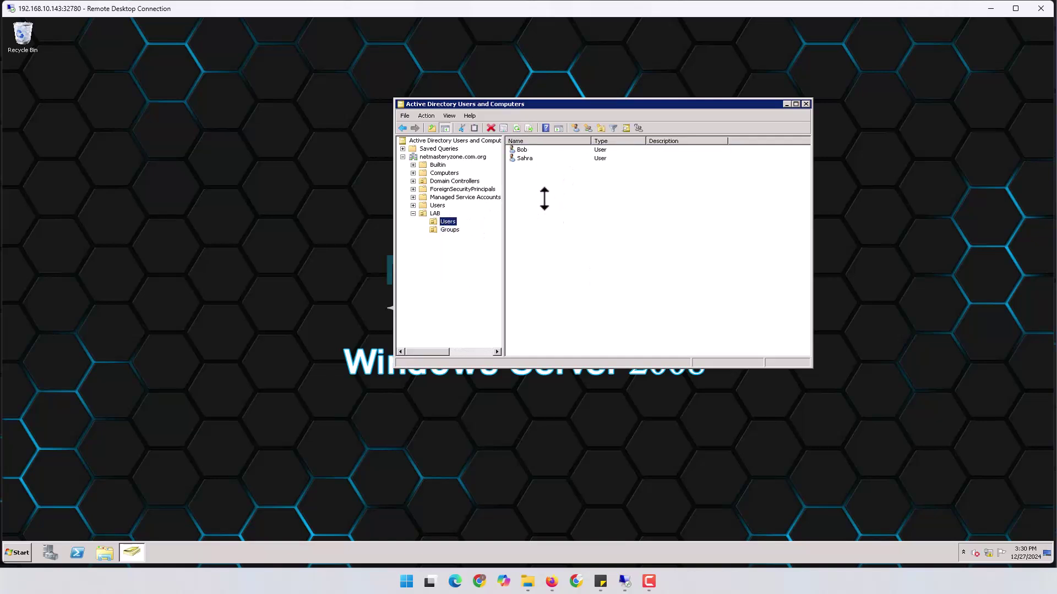
{"action": "left_click", "coordinate": [987, 9]}
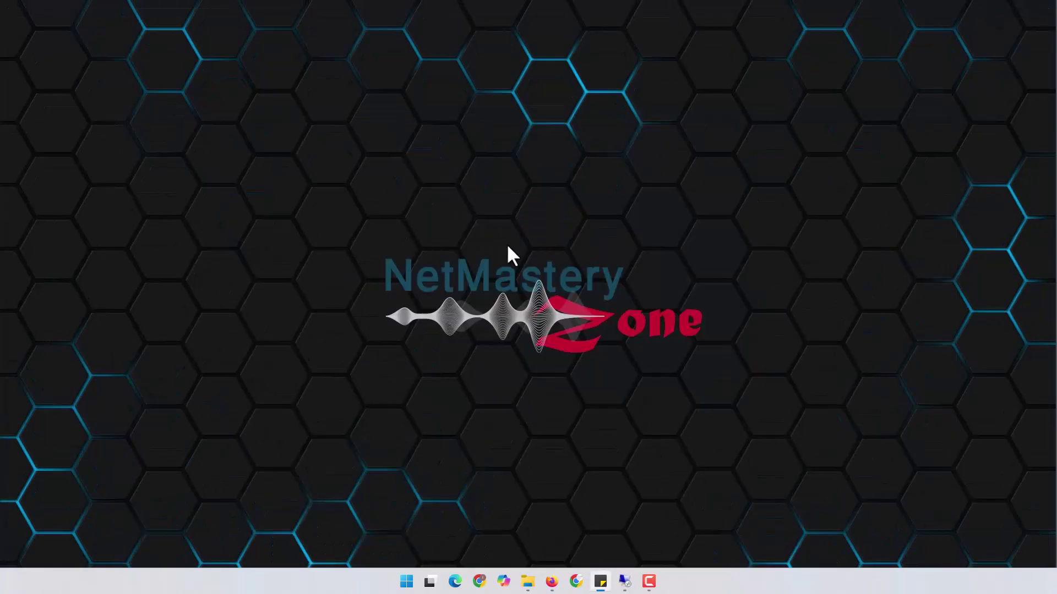
Restore the FortiGate remote window and sign back in with the saved admin login.
{"action": "mouse_move", "coordinate": [622, 580]}
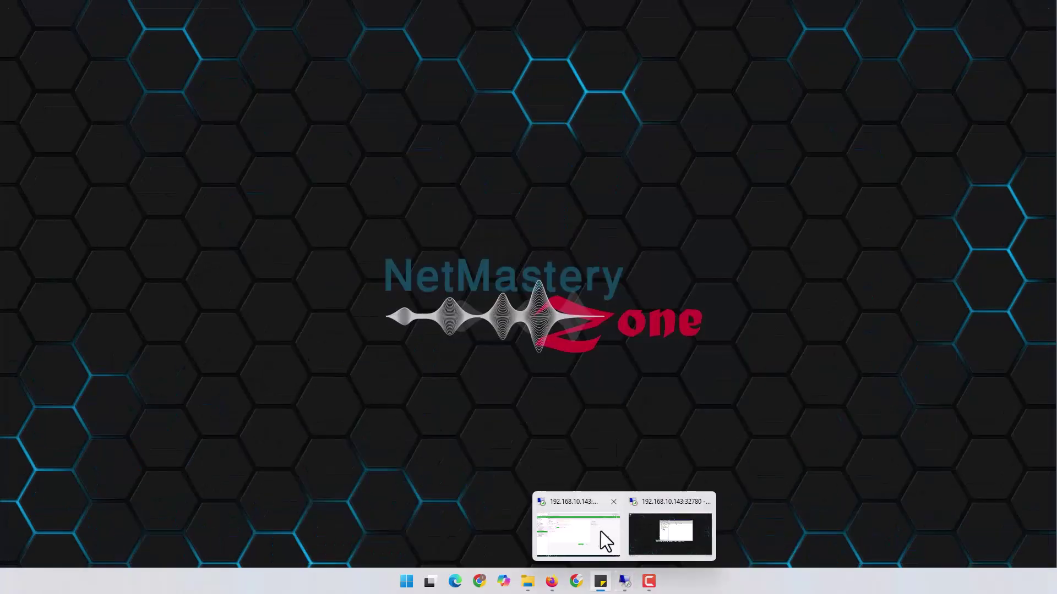
{"action": "left_click", "coordinate": [605, 541]}
{"action": "left_click", "coordinate": [500, 307]}
{"action": "left_click", "coordinate": [500, 331]}
{"action": "left_click", "coordinate": [526, 350]}
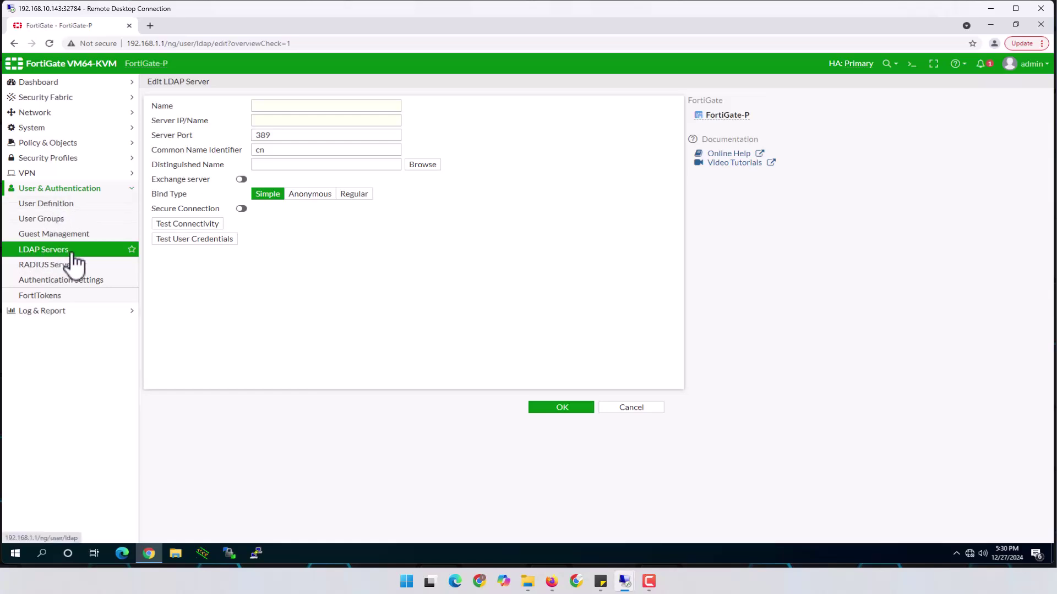
Enter name LDAP_Srv, server 10.10.1.21 and distinguished name dc=netmasterzone,dc=com,dc=org.
{"action": "left_click", "coordinate": [272, 104]}
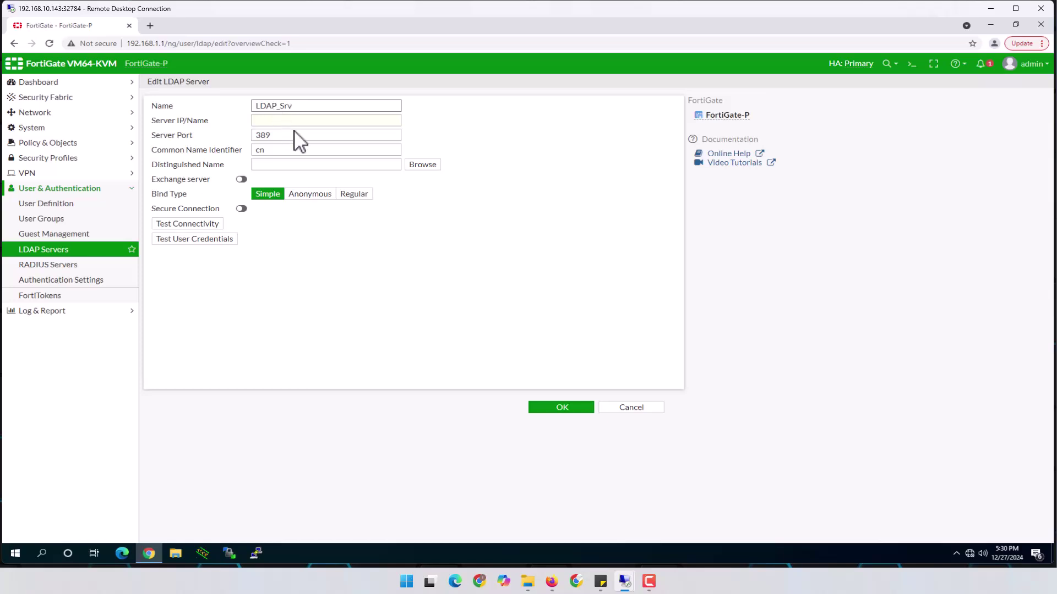
{"action": "left_click", "coordinate": [307, 122]}
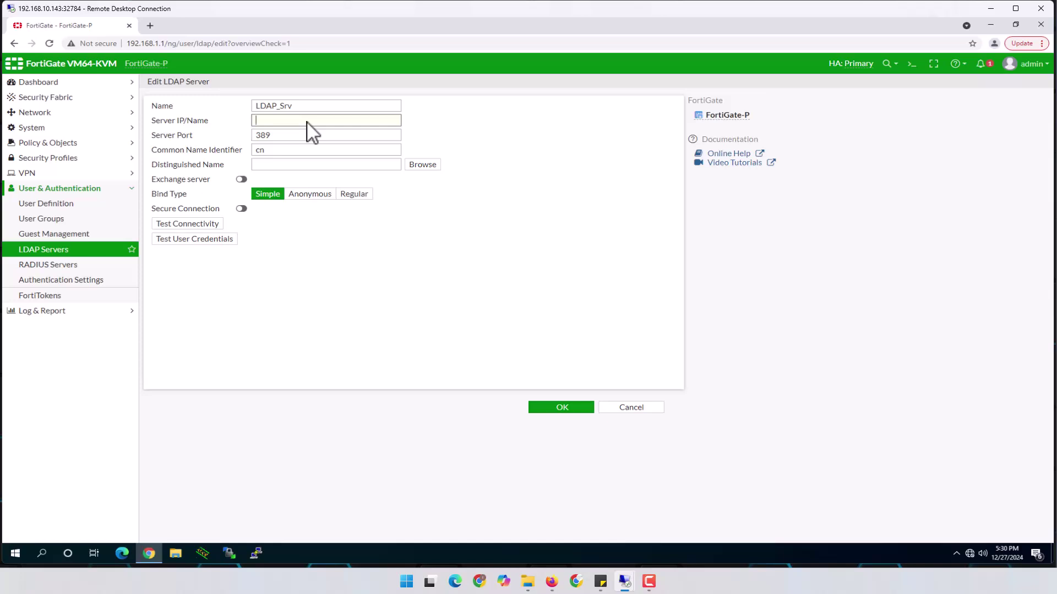
{"action": "type", "text": "10.10.1.21"}
{"action": "left_click", "coordinate": [277, 169]}
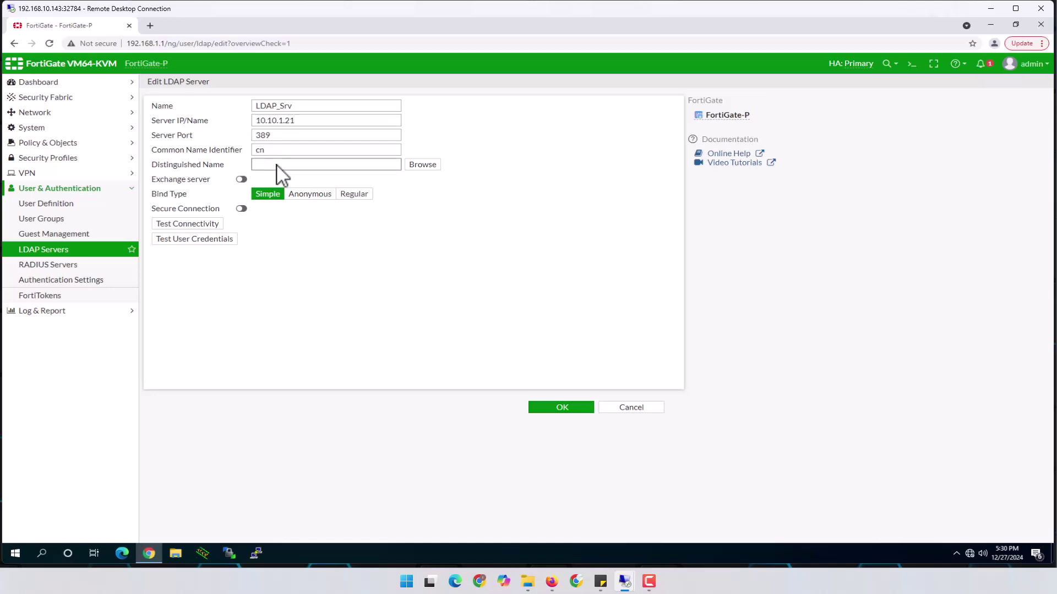
{"action": "type", "text": "dc=netmasterzon"}
{"action": "type", "text": "=com.dc=org"}
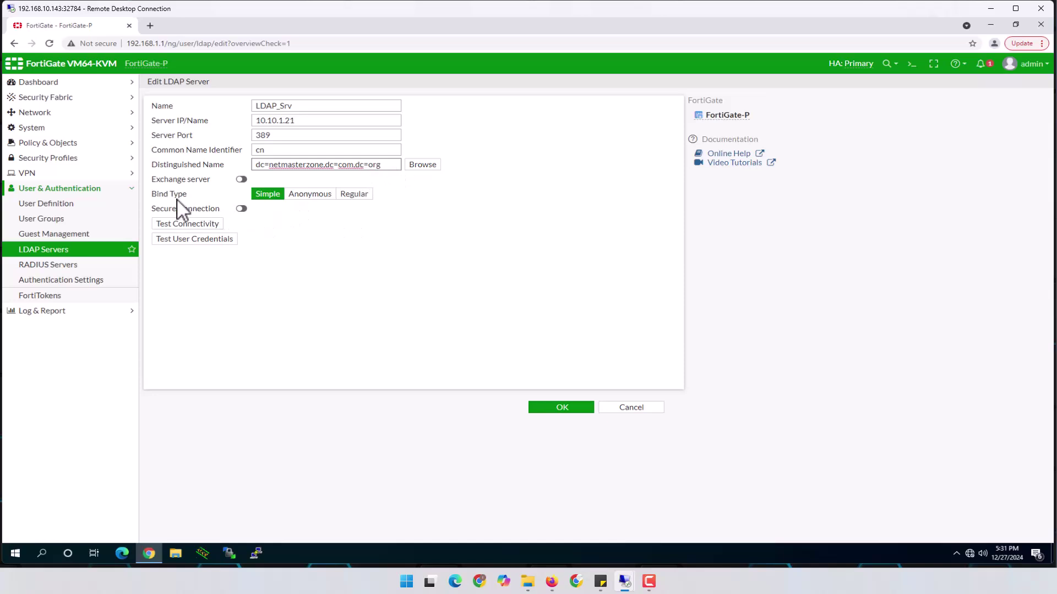
Set Bind Type to Regular with username administrator and its password.
{"action": "left_click", "coordinate": [351, 197]}
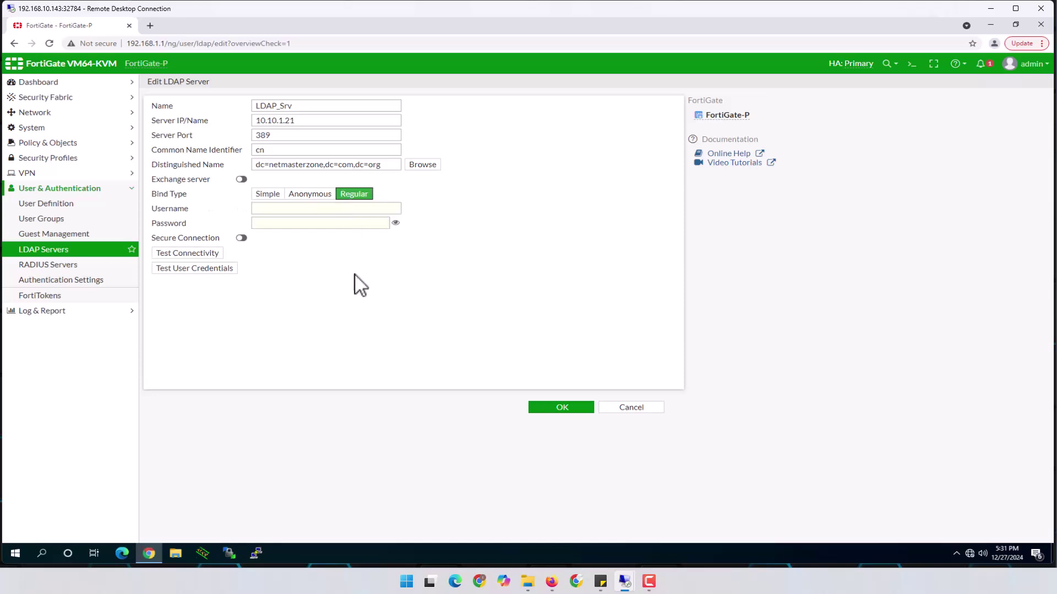
{"action": "left_click", "coordinate": [290, 211]}
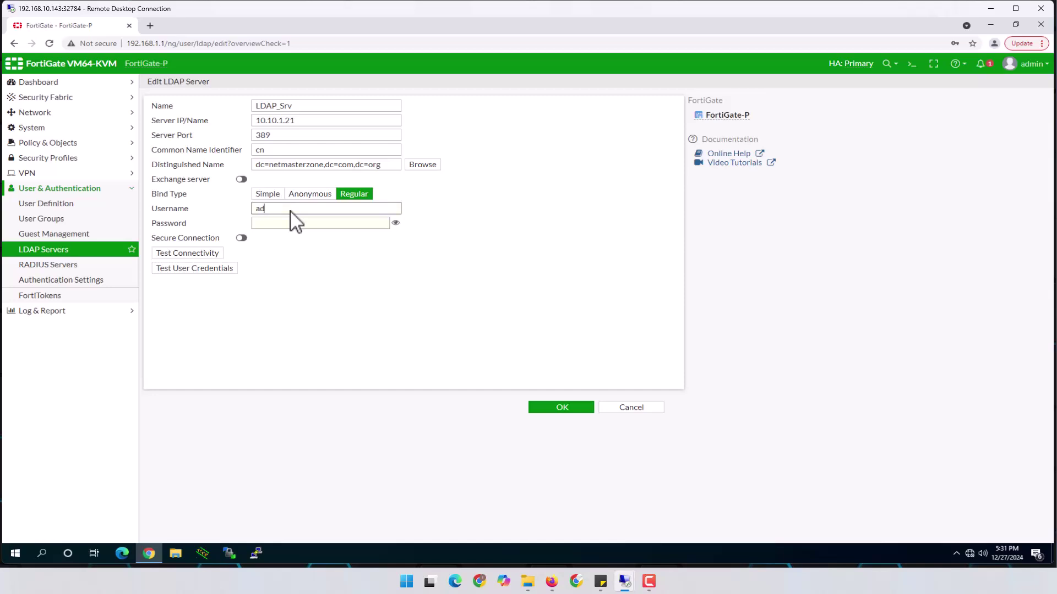
{"action": "type", "text": "administrator"}
{"action": "key", "text": "Tab"}
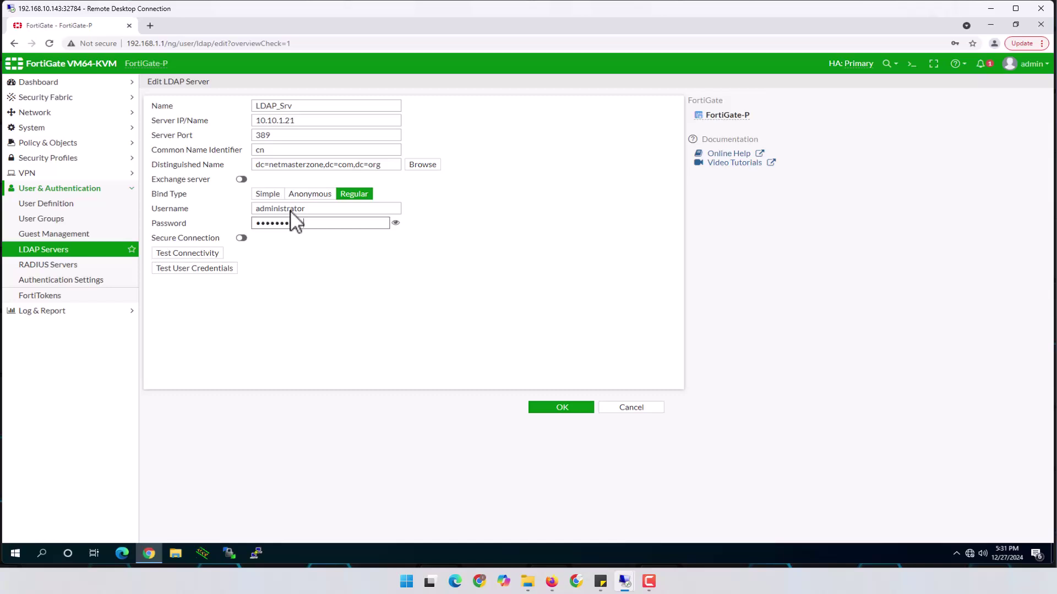
Test LDAP connectivity, which fails, then run execute ping 10.10.1.21 in the CLI Console.
{"action": "left_click", "coordinate": [188, 253]}
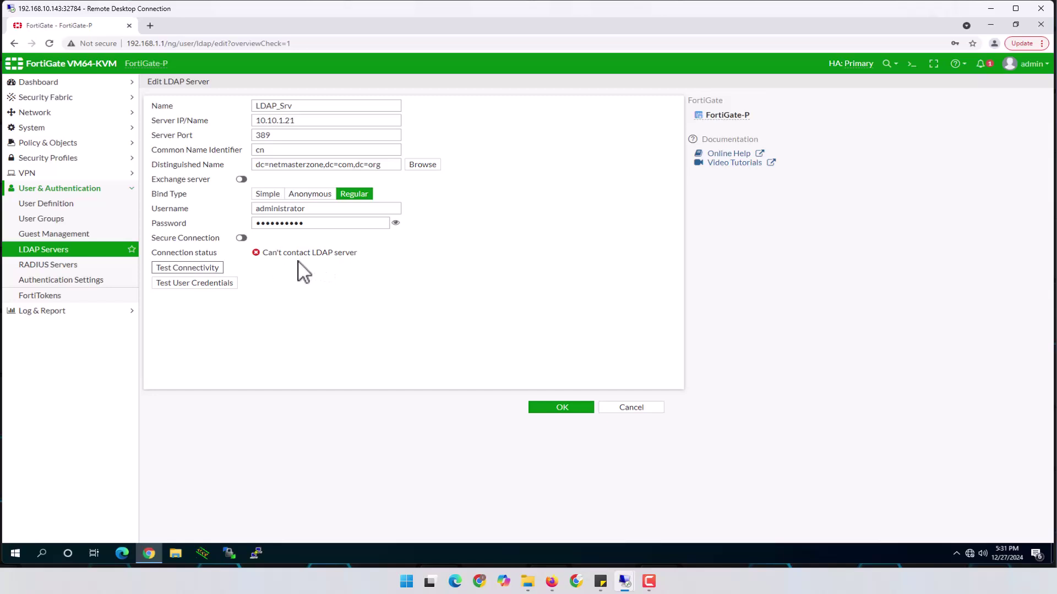
{"action": "left_click_drag", "start_coordinate": [268, 254], "coordinate": [354, 254]}
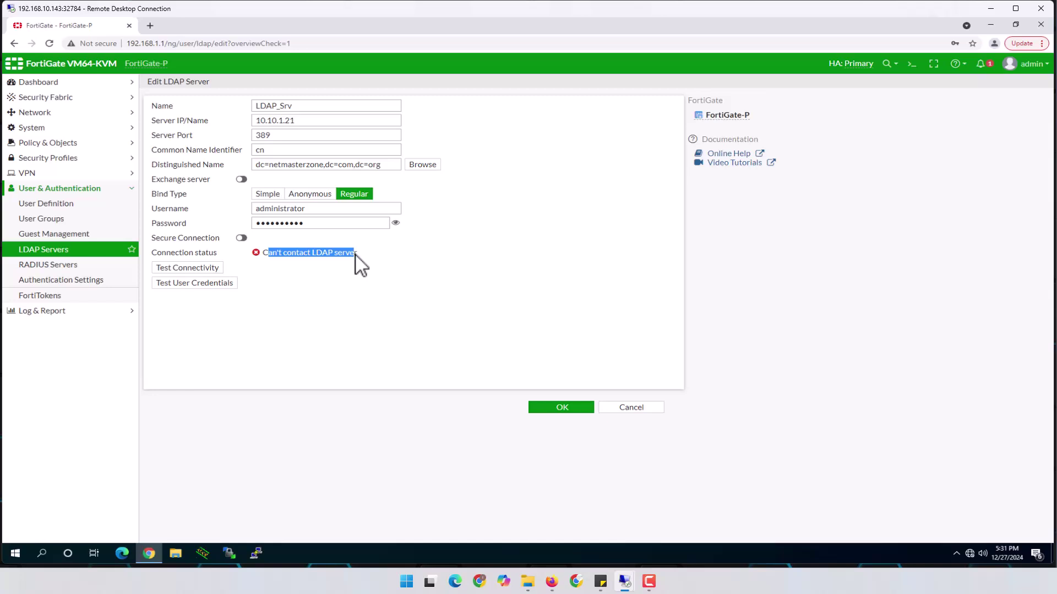
{"action": "left_click", "coordinate": [913, 64]}
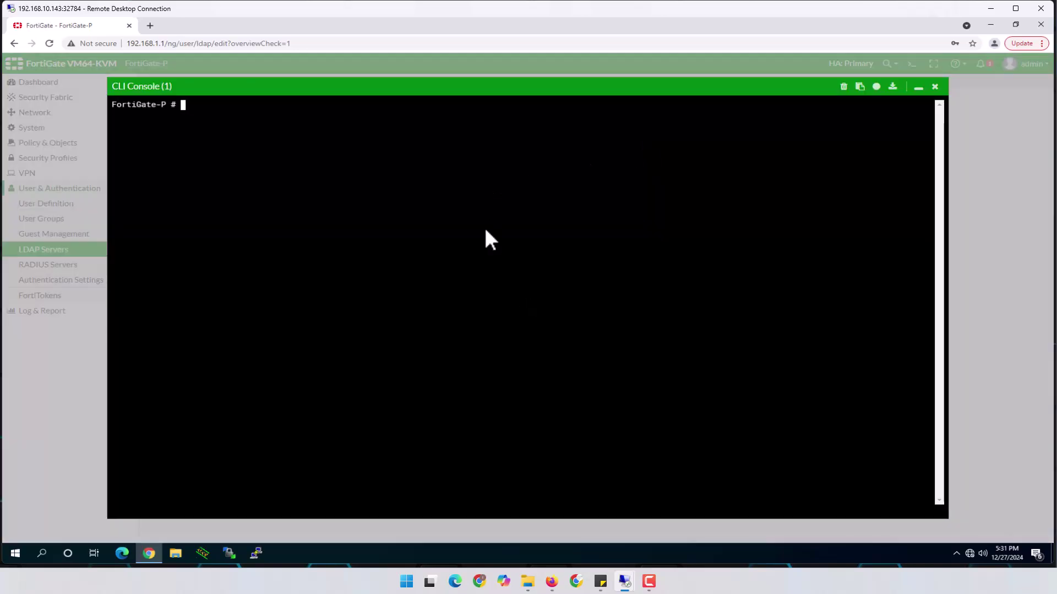
{"action": "type", "text": "execute ping 10.10.1"}
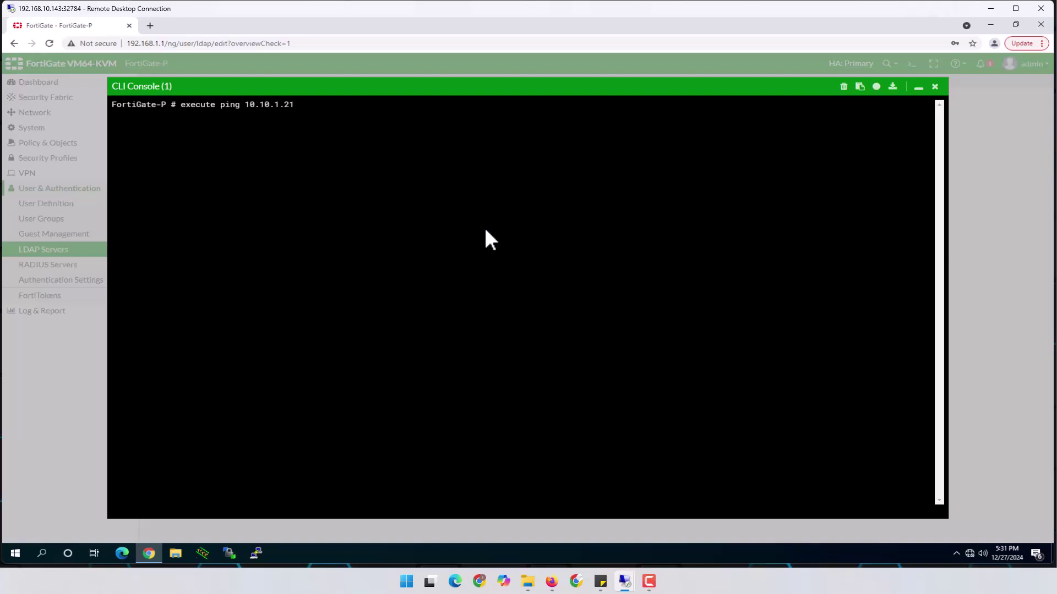
{"action": "type", "text": ".21"}
{"action": "key", "text": "Return"}
On the domain controller, disable and re-enable the Local Area Connection adapter.
{"action": "mouse_move", "coordinate": [628, 581]}
{"action": "left_click", "coordinate": [675, 528]}
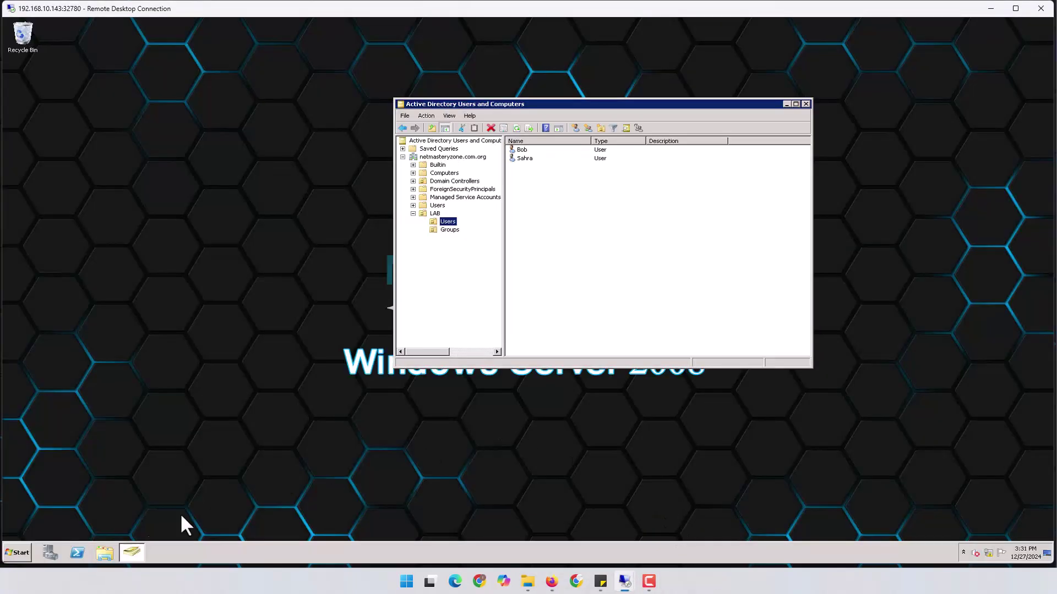
{"action": "left_click", "coordinate": [28, 556]}
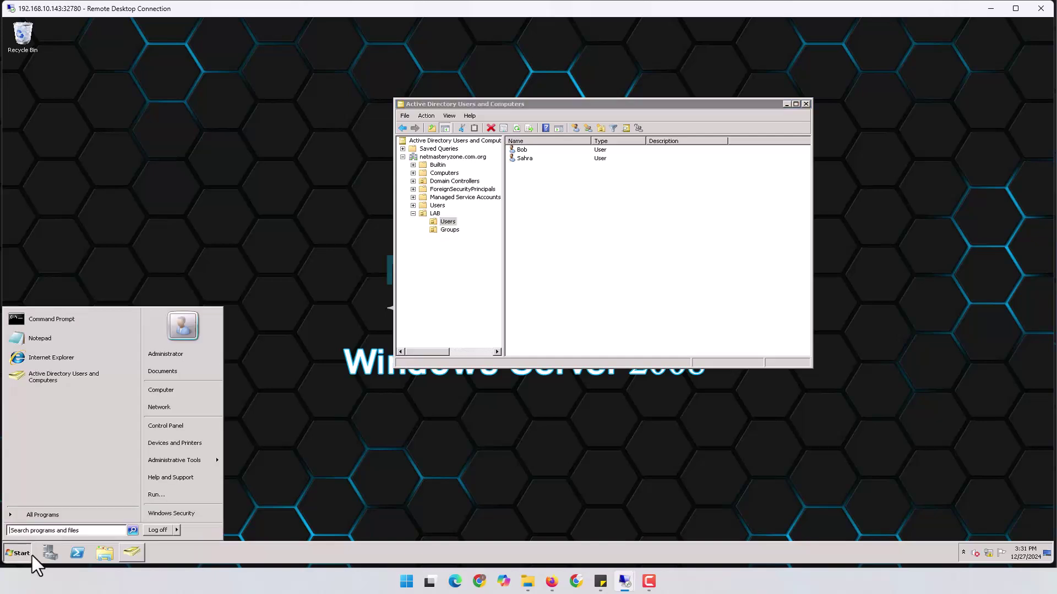
{"action": "right_click", "coordinate": [179, 410]}
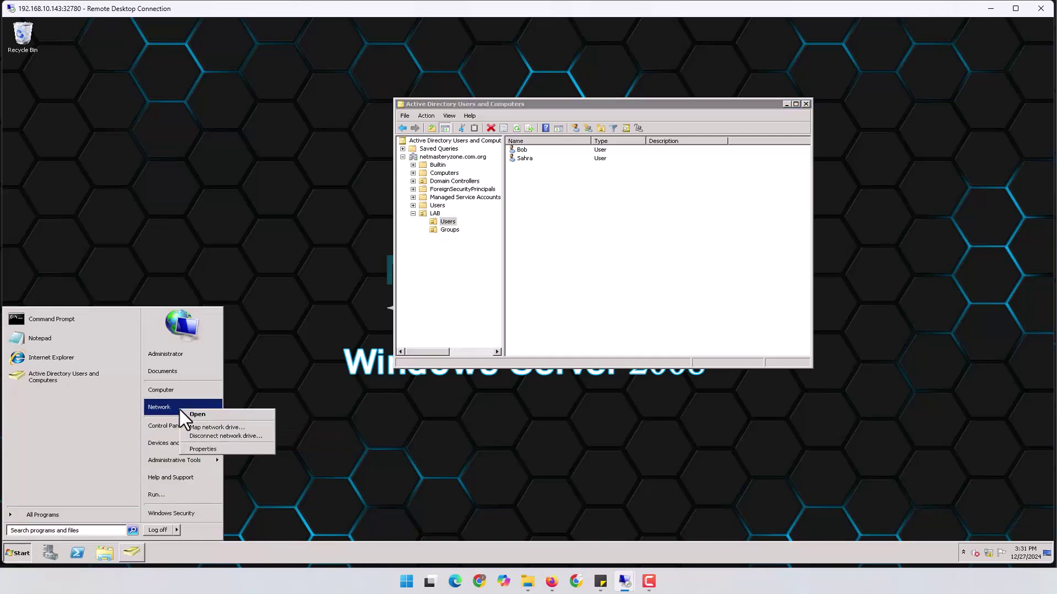
{"action": "left_click", "coordinate": [230, 448]}
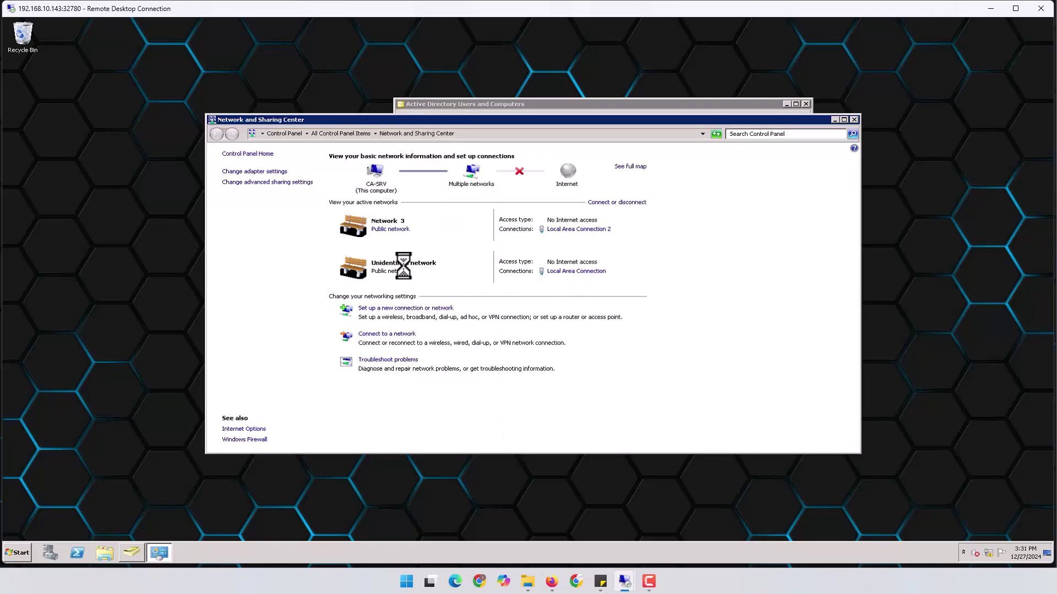
{"action": "left_click", "coordinate": [269, 171]}
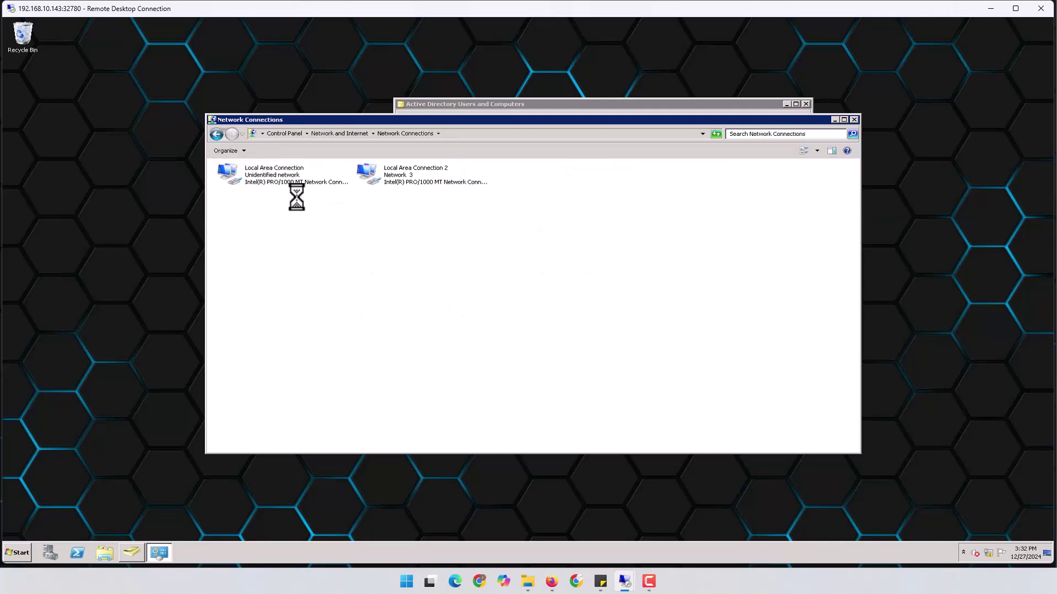
{"action": "left_click", "coordinate": [296, 180]}
{"action": "right_click", "coordinate": [309, 175]}
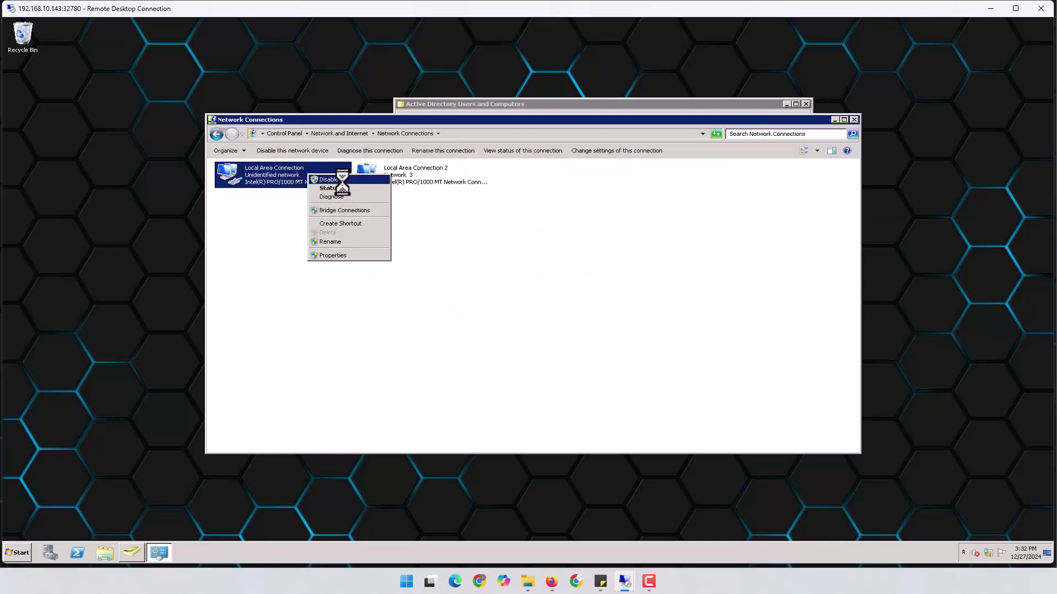
{"action": "left_click", "coordinate": [343, 181]}
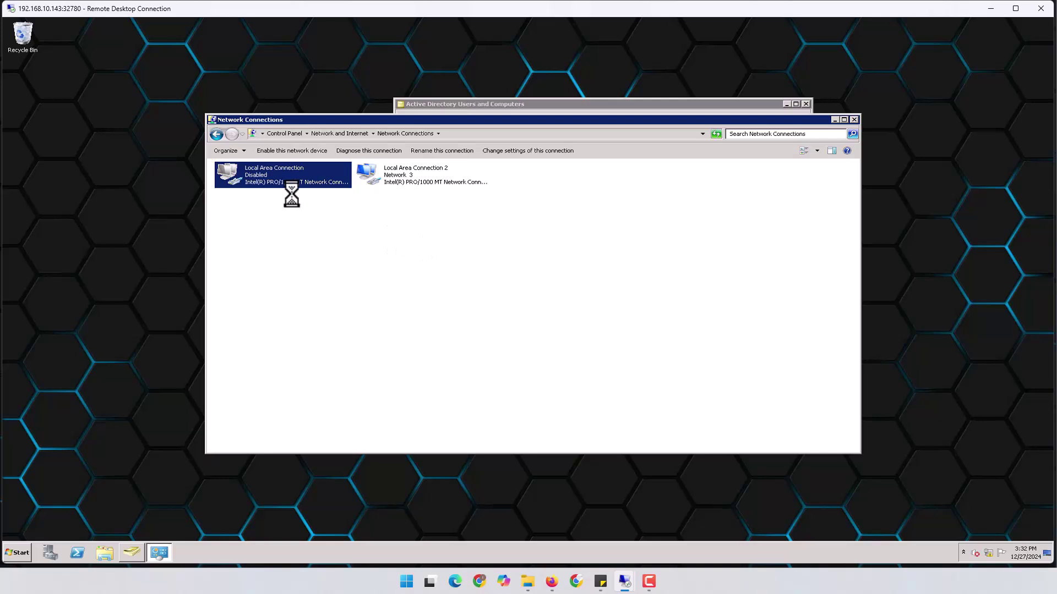
{"action": "right_click", "coordinate": [284, 175]}
{"action": "left_click", "coordinate": [293, 180]}
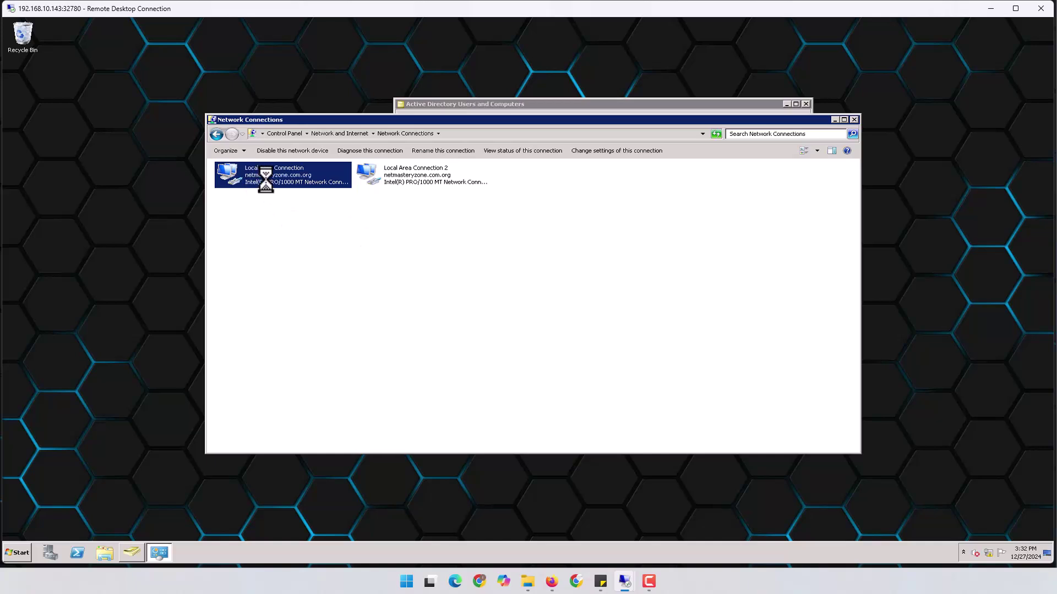
Close the network window and rerun the FortiGate ping to 10.10.1.21.
{"action": "left_click", "coordinate": [854, 120]}
{"action": "left_click", "coordinate": [992, 10]}
{"action": "left_click", "coordinate": [439, 244]}
{"action": "key", "text": "Up"}
{"action": "key", "text": "Return"}
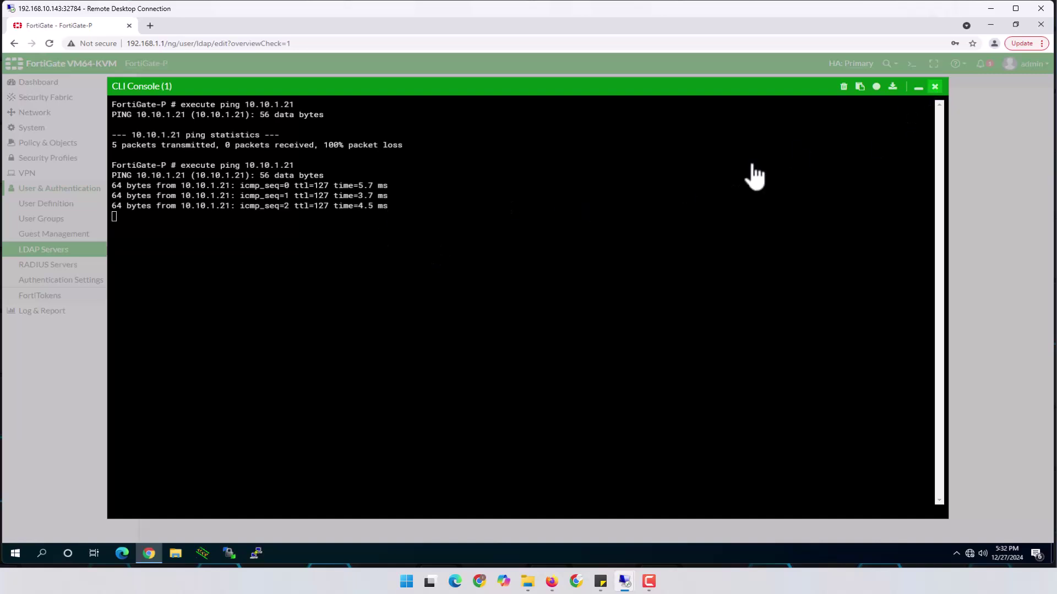
Replace the bind credentials with a domain user's, retest successfully, and browse the distinguished name.
{"action": "left_click", "coordinate": [934, 87]}
{"action": "left_click", "coordinate": [203, 275]}
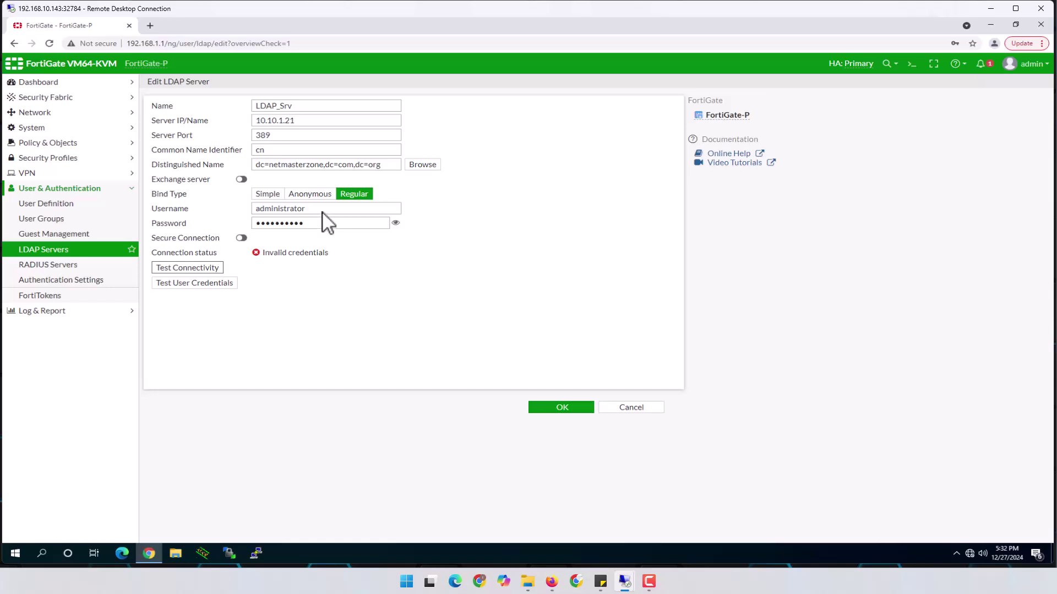
{"action": "left_click_drag", "start_coordinate": [328, 211], "coordinate": [237, 221]}
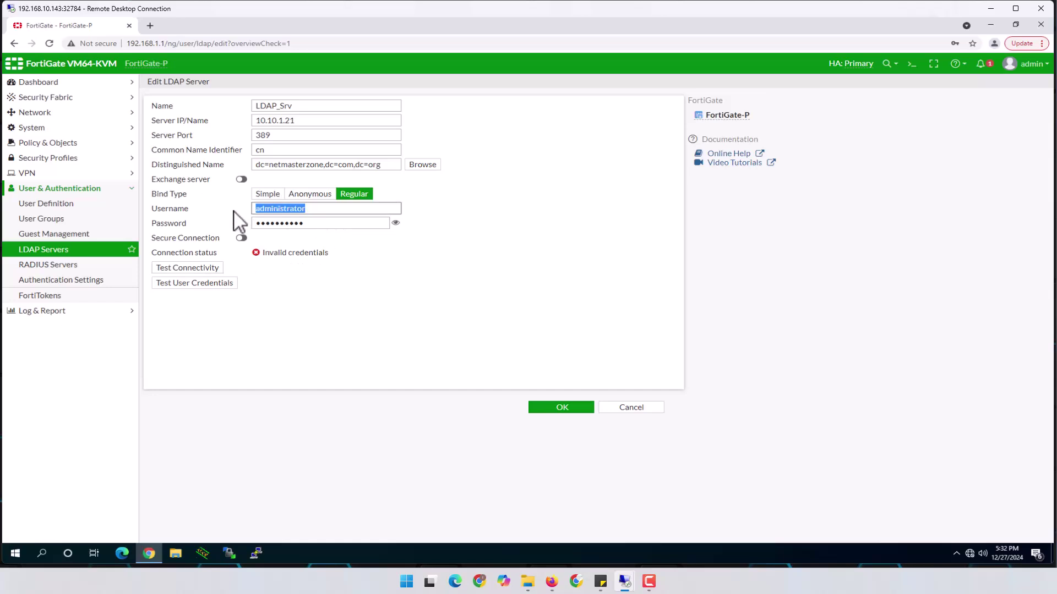
{"action": "type", "text": "Sahra"}
{"action": "key", "text": "Tab"}
{"action": "type", "text": "•••"}
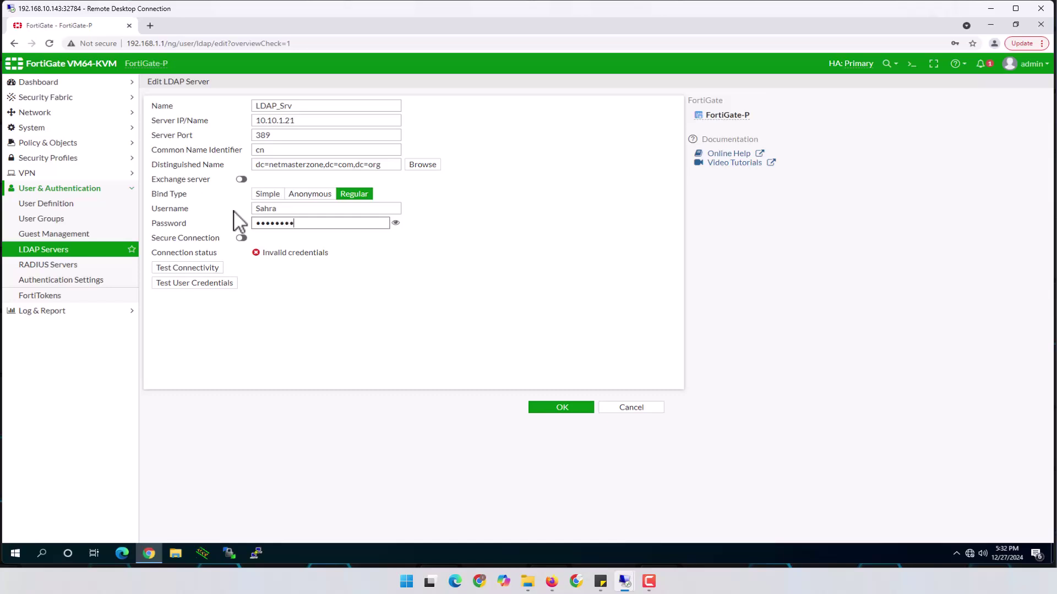
{"action": "left_click", "coordinate": [211, 268]}
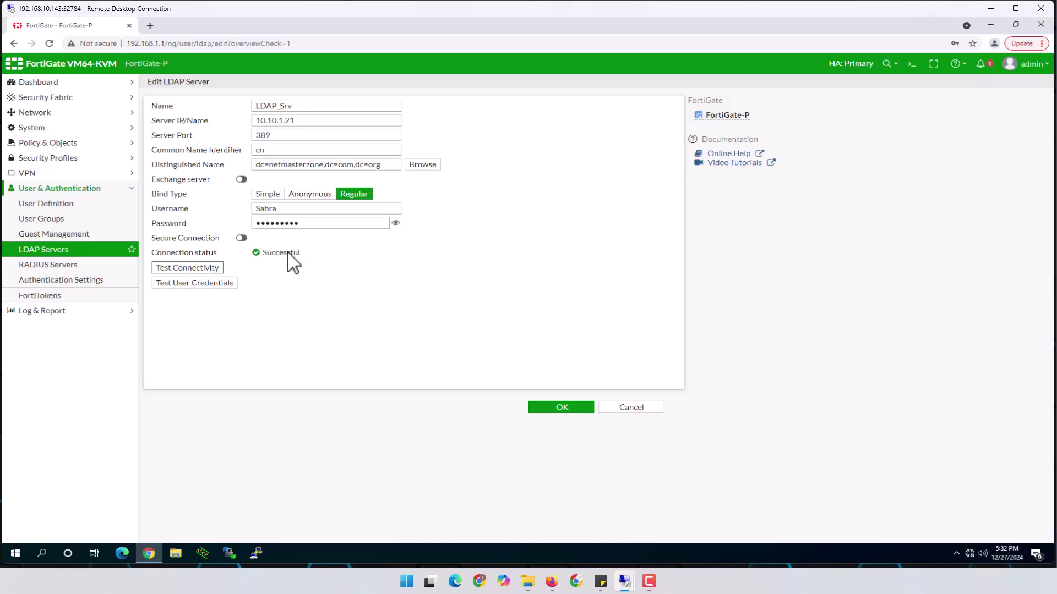
{"action": "left_click", "coordinate": [427, 168]}
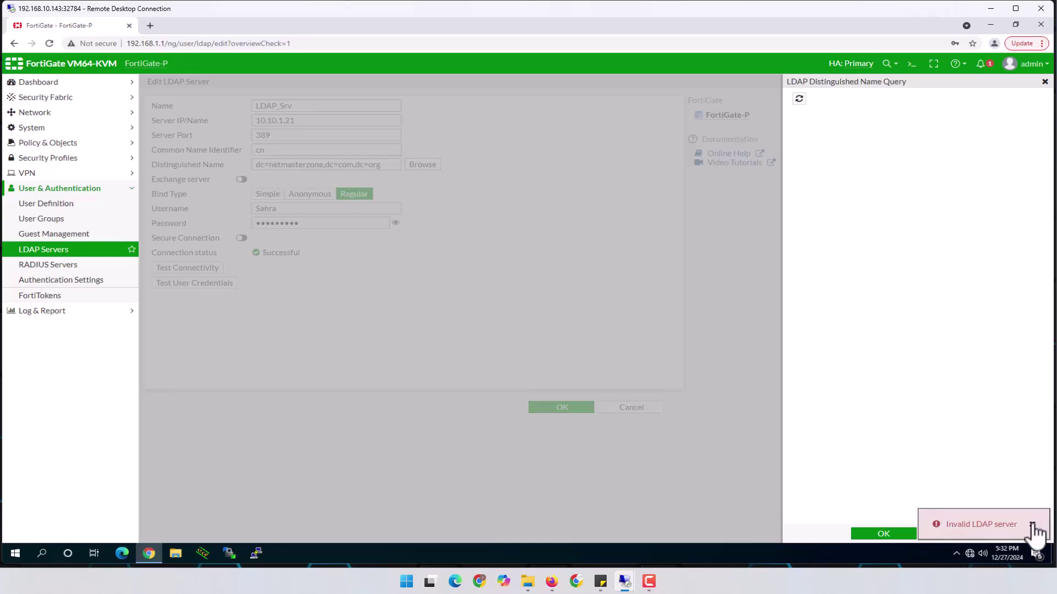
Correct the distinguished name to dc=netmasteryzone,dc=com,dc=org, browse its tree, and confirm it.
{"action": "left_click", "coordinate": [1032, 525]}
{"action": "left_click", "coordinate": [958, 535]}
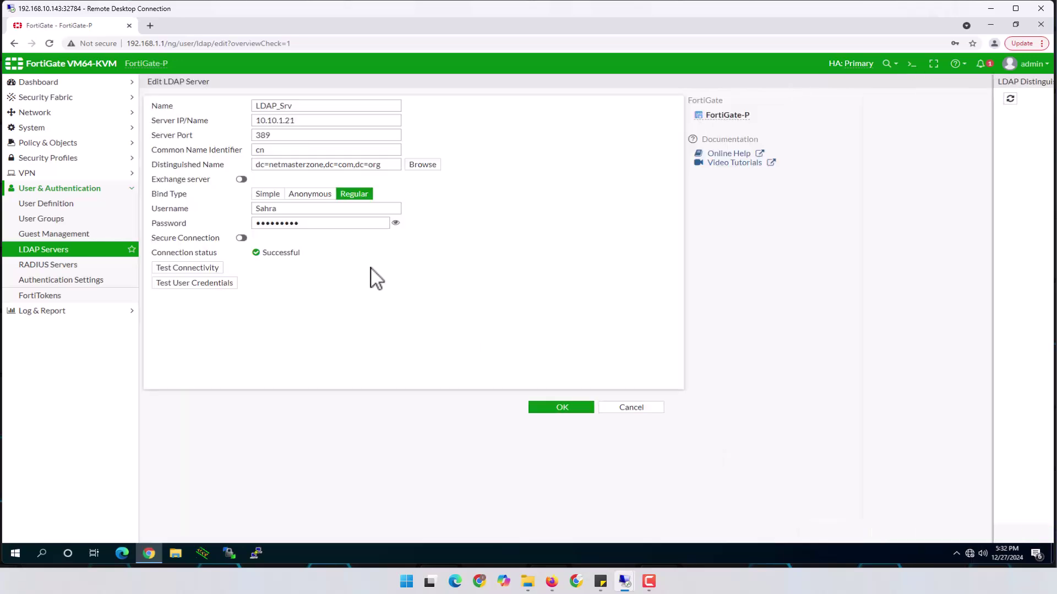
{"action": "left_click", "coordinate": [304, 165]}
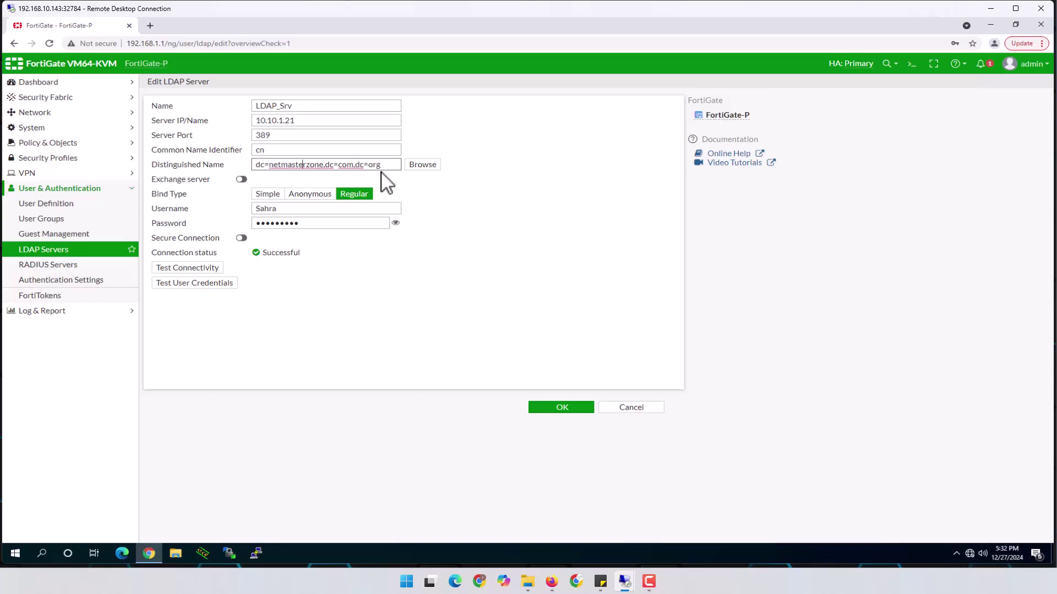
{"action": "type", "text": "y"}
{"action": "left_click", "coordinate": [423, 165]}
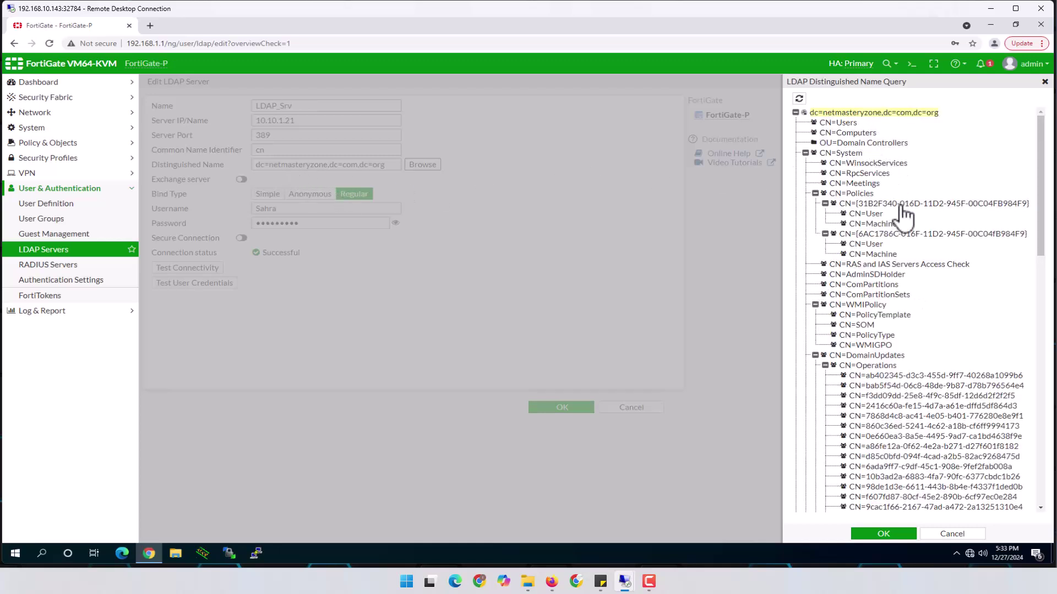
{"action": "scroll", "coordinate": [883, 313], "scroll_direction": "down", "scroll_amount": 6}
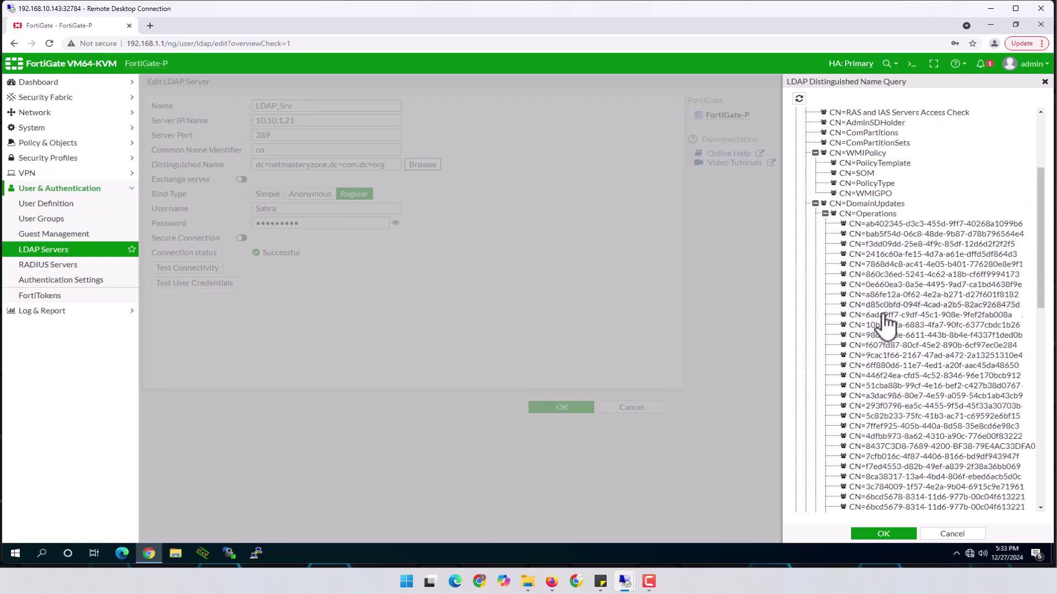
{"action": "scroll", "coordinate": [883, 347], "scroll_direction": "up", "scroll_amount": 6}
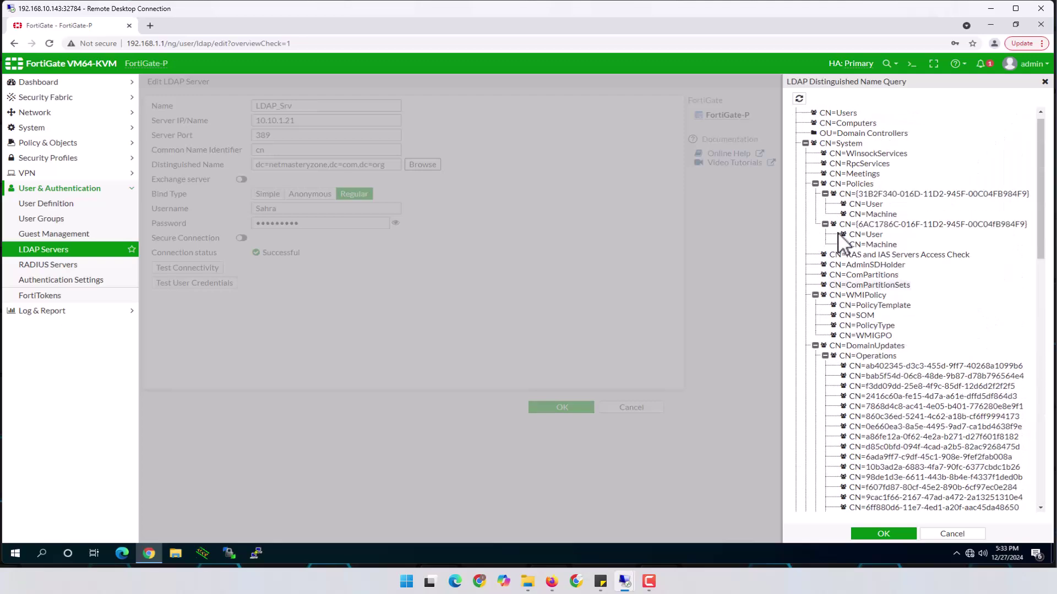
{"action": "left_click", "coordinate": [815, 346]}
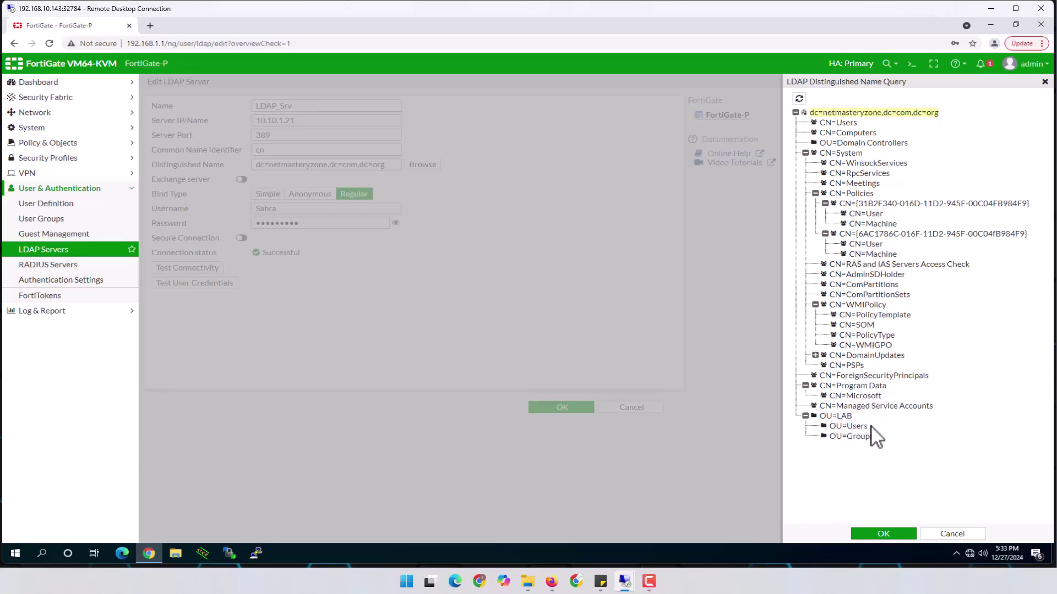
{"action": "left_click", "coordinate": [897, 534]}
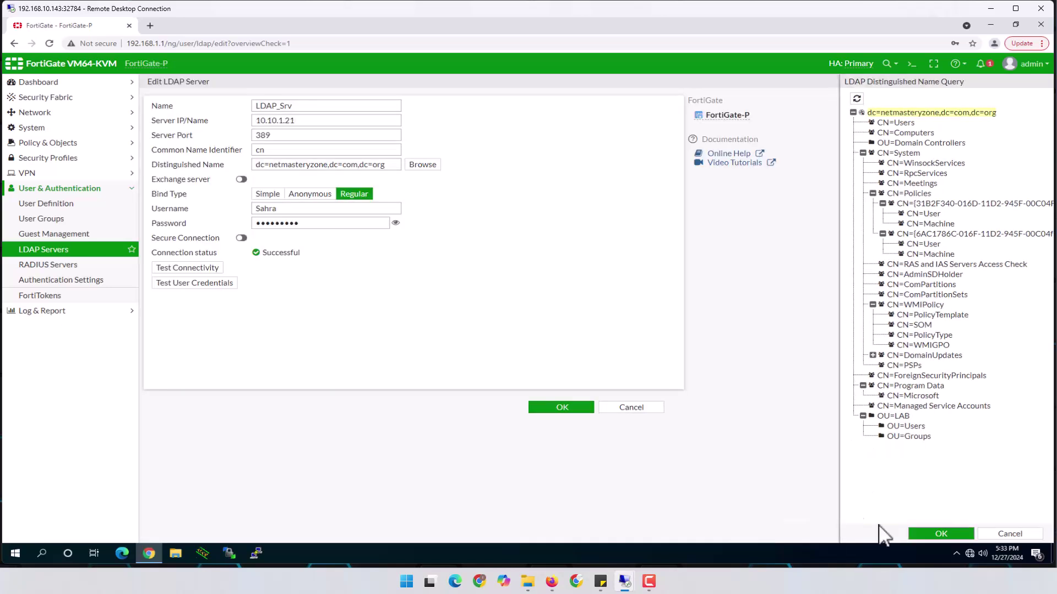
Test User Credentials with the first domain user's login, get Successful results, and close.
{"action": "left_click", "coordinate": [208, 285]}
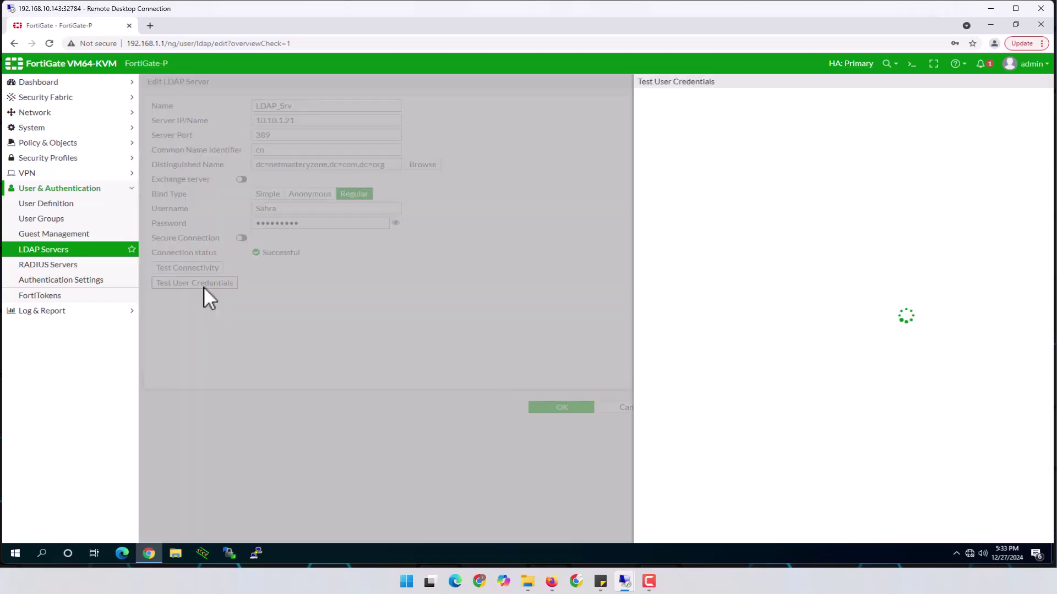
{"action": "left_click", "coordinate": [599, 113]}
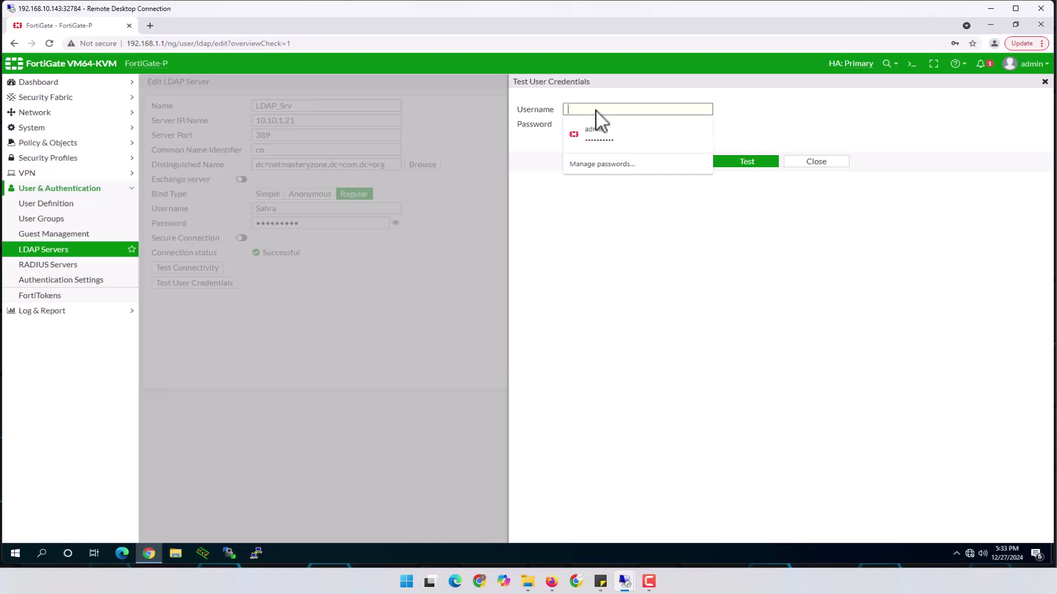
{"action": "type", "text": "bob"}
{"action": "key", "text": "Tab"}
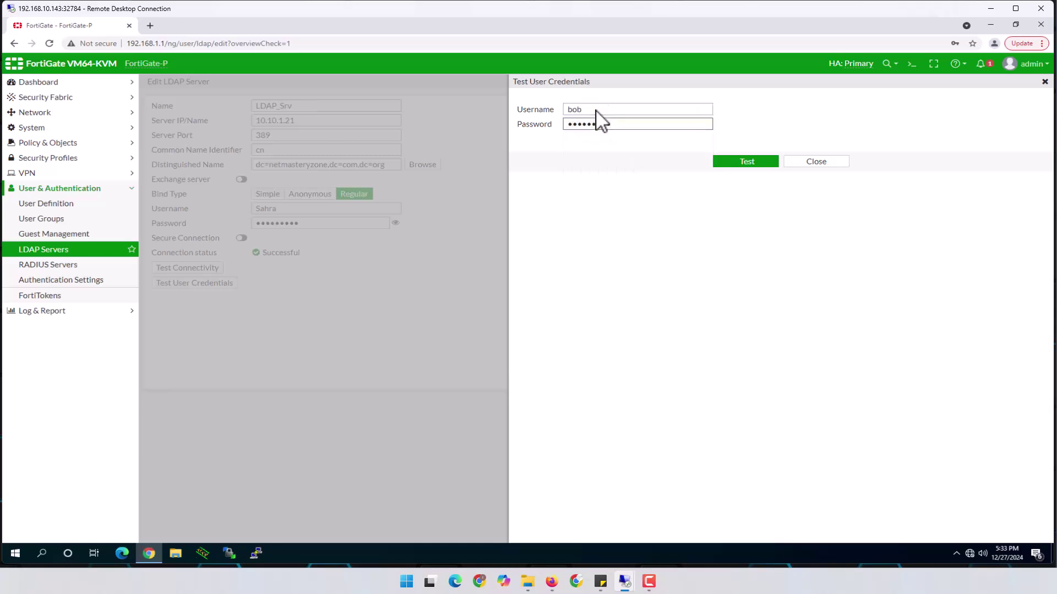
{"action": "left_click", "coordinate": [748, 161]}
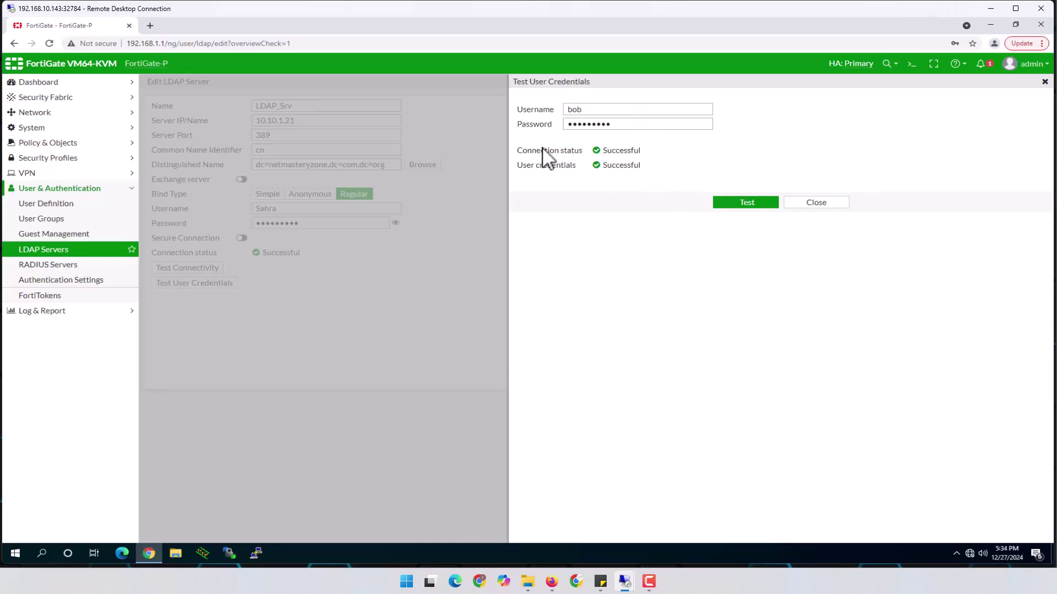
{"action": "left_click", "coordinate": [815, 202]}
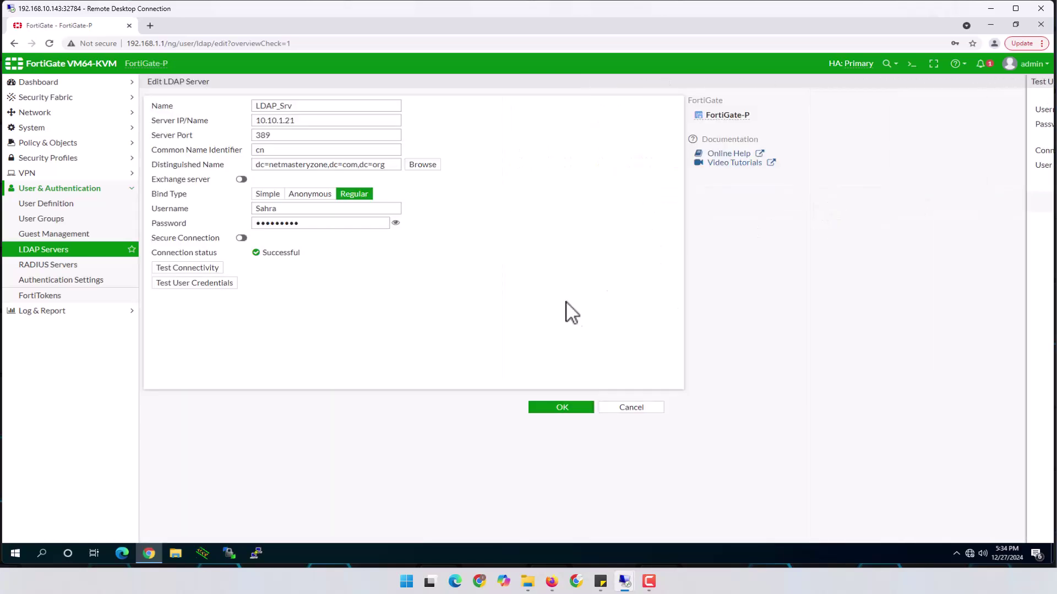
Save LDAP_Srv, decline Chrome's password prompt, and go to User & Authentication > User Groups.
{"action": "left_click", "coordinate": [563, 410]}
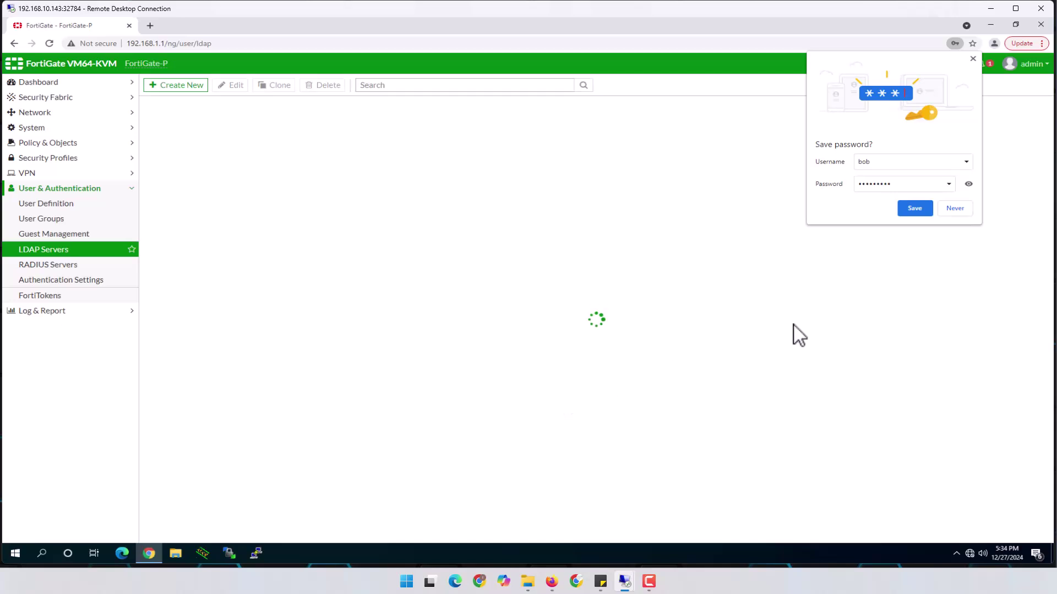
{"action": "left_click", "coordinate": [955, 210]}
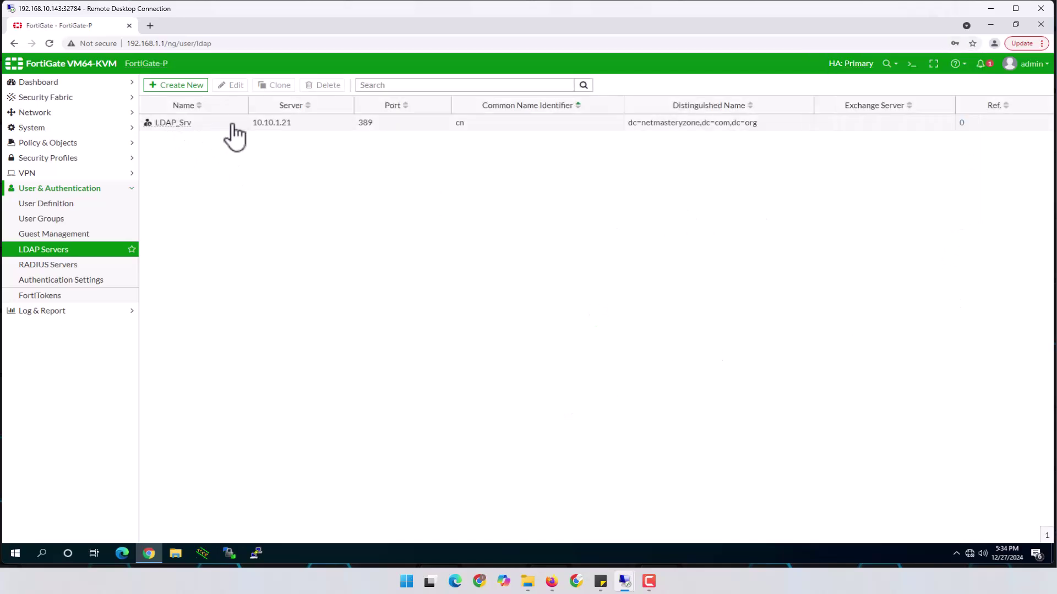
{"action": "left_click", "coordinate": [45, 220]}
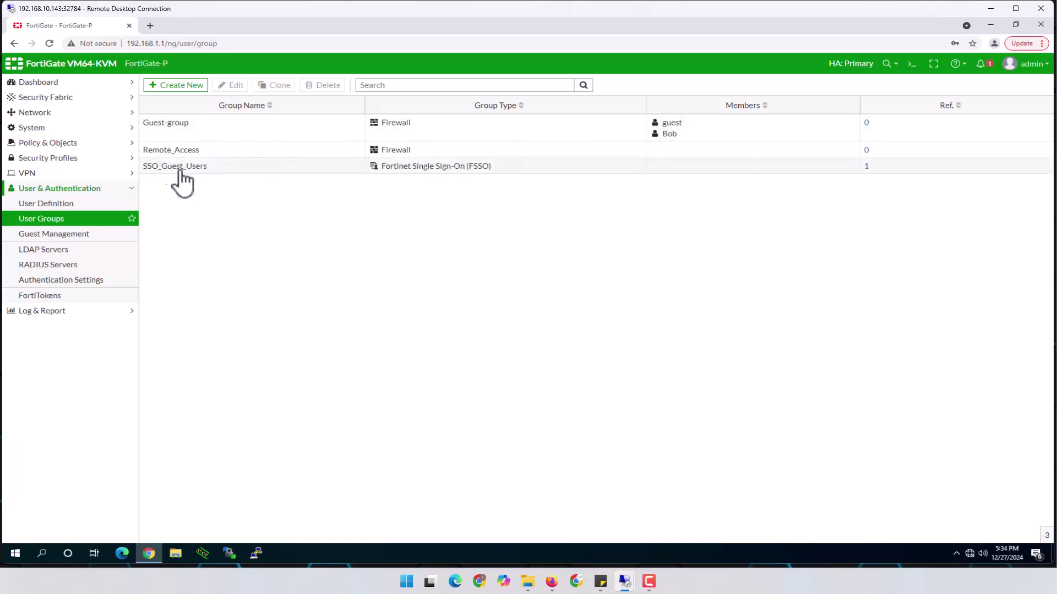
Start a new Firewall user group LDAP_Group and add a remote group match on LDAP_Srv.
{"action": "left_click", "coordinate": [186, 88]}
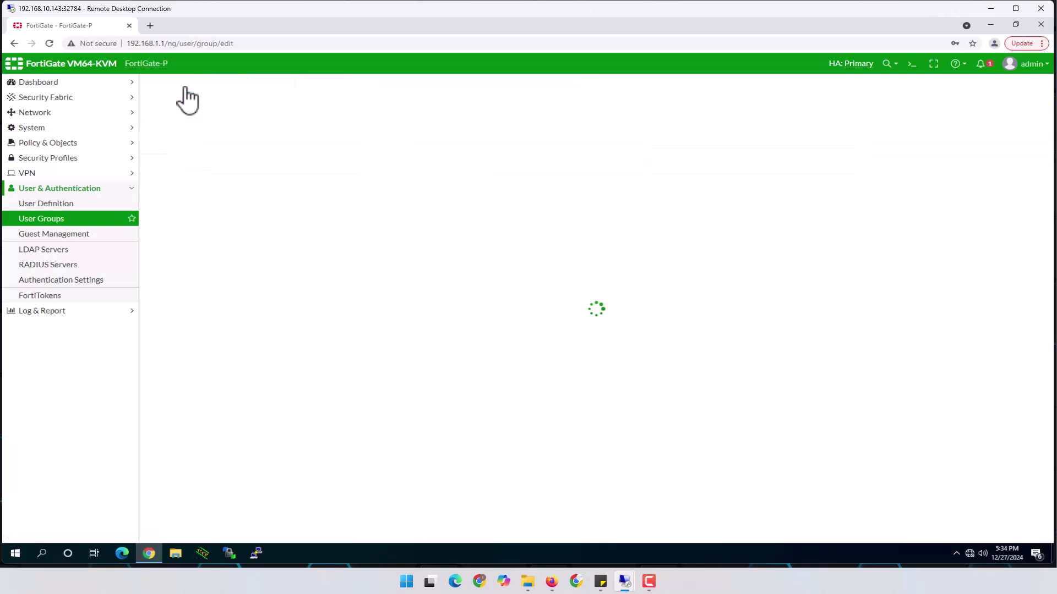
{"action": "left_click", "coordinate": [224, 105]}
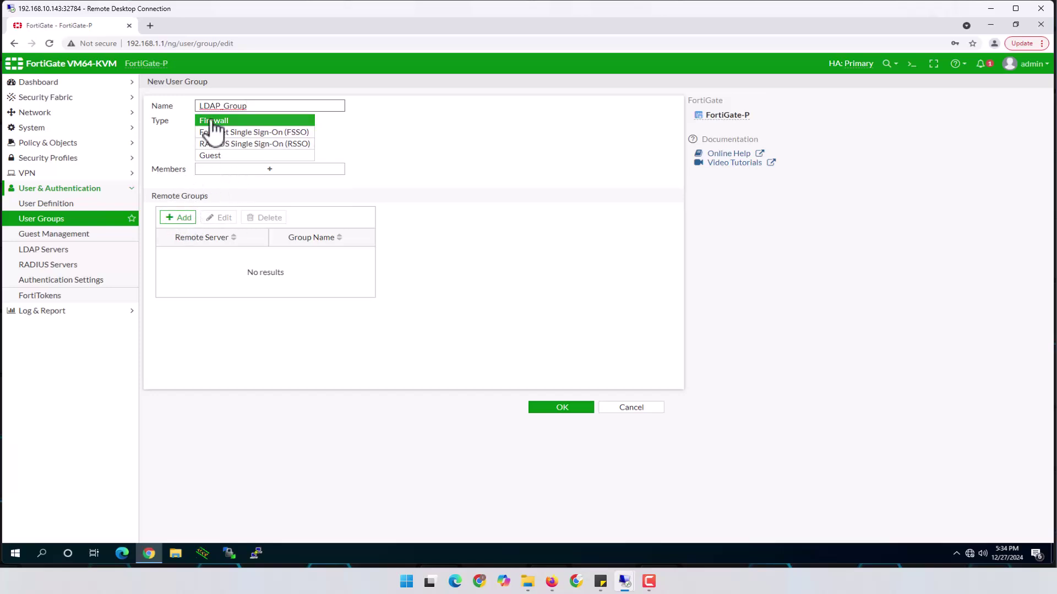
{"action": "left_click", "coordinate": [179, 219]}
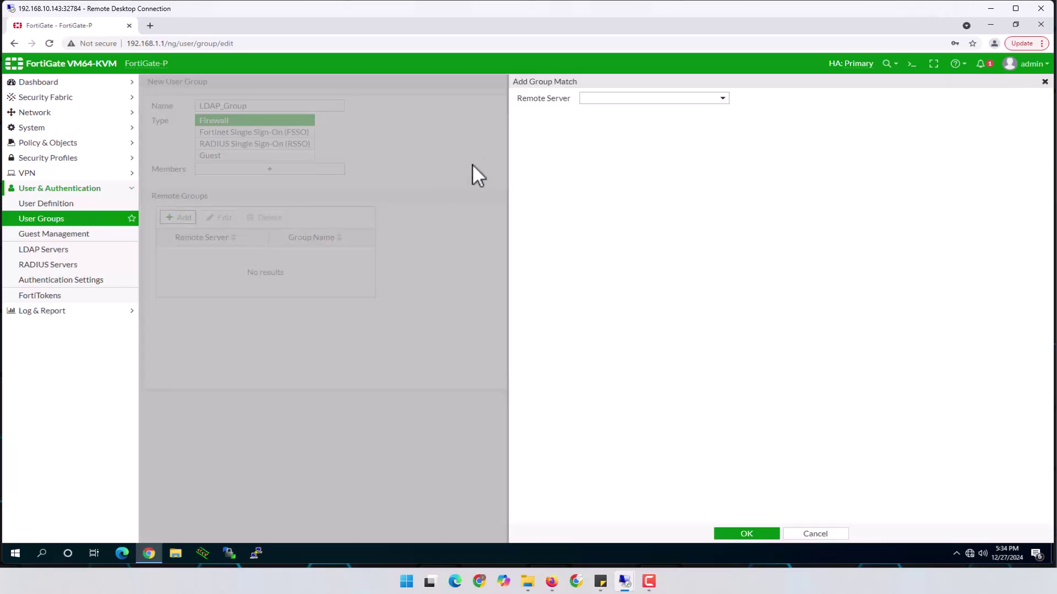
{"action": "left_click", "coordinate": [626, 100]}
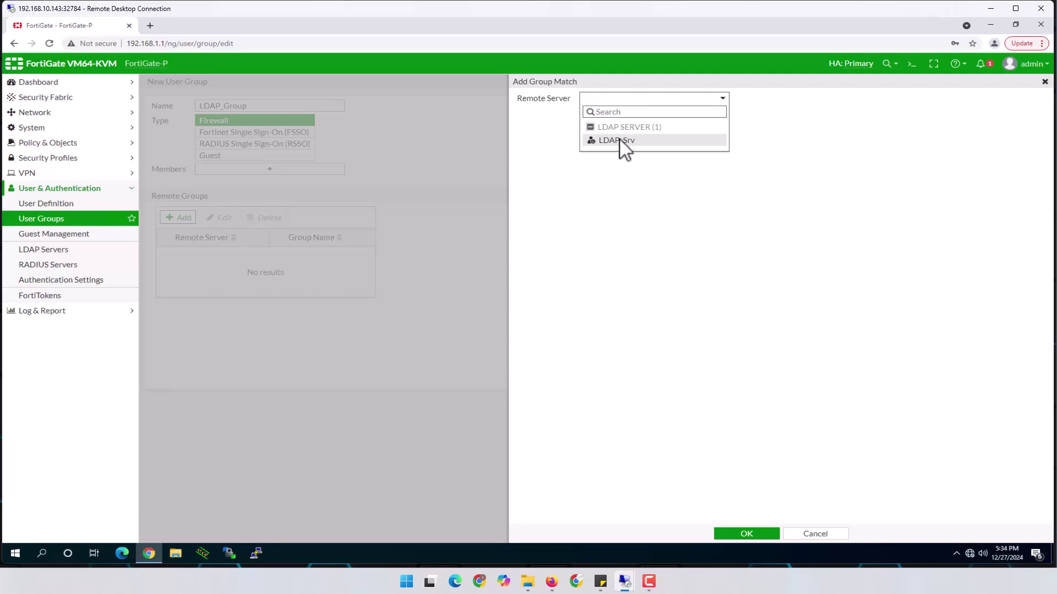
{"action": "mouse_move", "coordinate": [617, 142]}
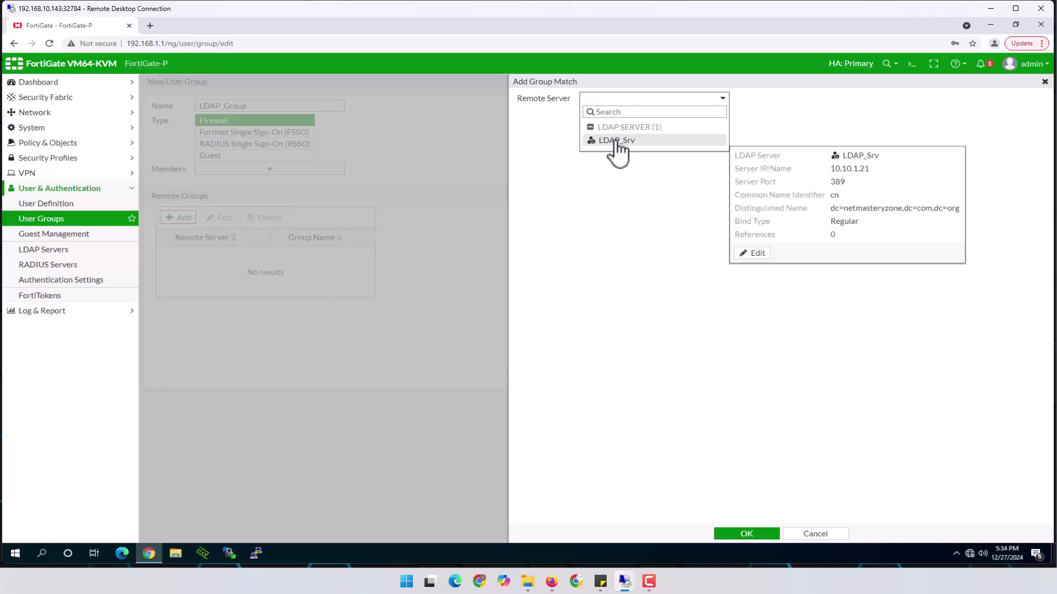
{"action": "left_click", "coordinate": [615, 141]}
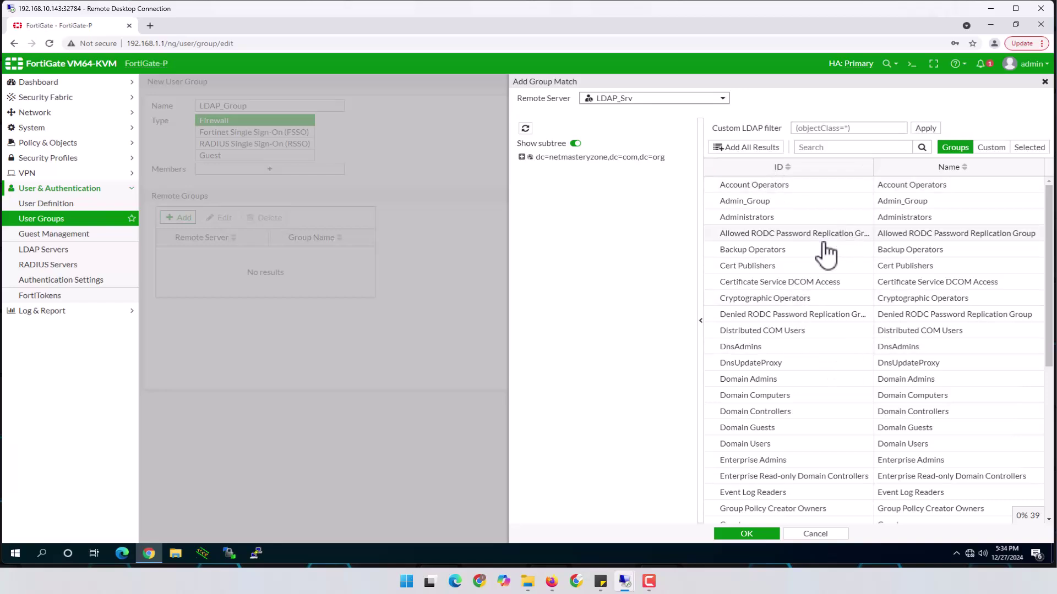
Browse the LDAP_Srv directory tree down to OU=LAB > OU=Groups.
{"action": "scroll", "coordinate": [831, 276], "scroll_direction": "down", "scroll_amount": 3}
{"action": "scroll", "coordinate": [835, 288], "scroll_direction": "down", "scroll_amount": 3}
{"action": "scroll", "coordinate": [844, 325], "scroll_direction": "up", "scroll_amount": 6}
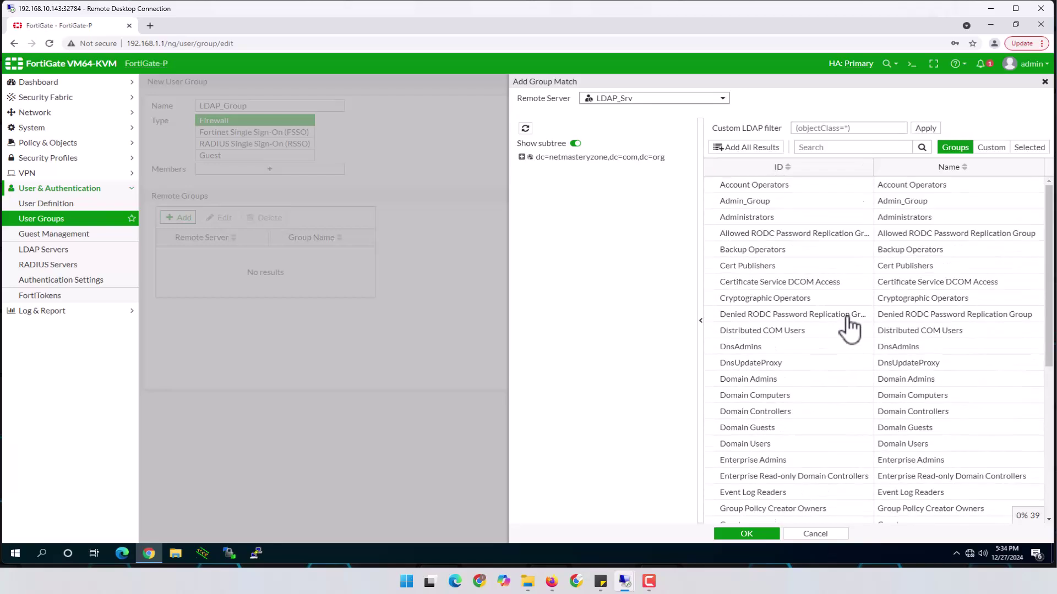
{"action": "left_click", "coordinate": [521, 157]}
{"action": "left_click", "coordinate": [572, 239]}
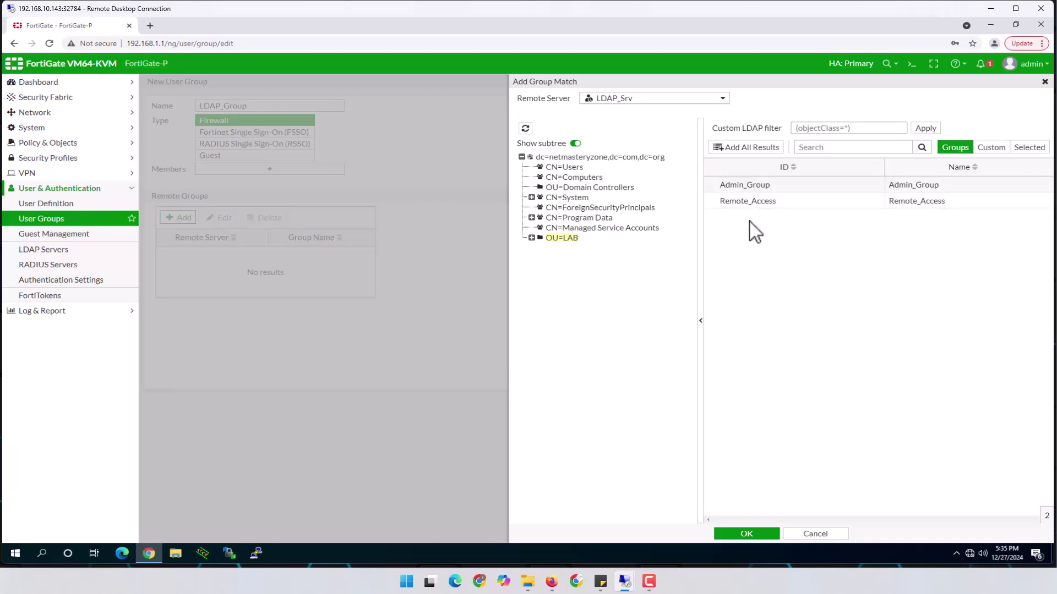
{"action": "left_click", "coordinate": [532, 238]}
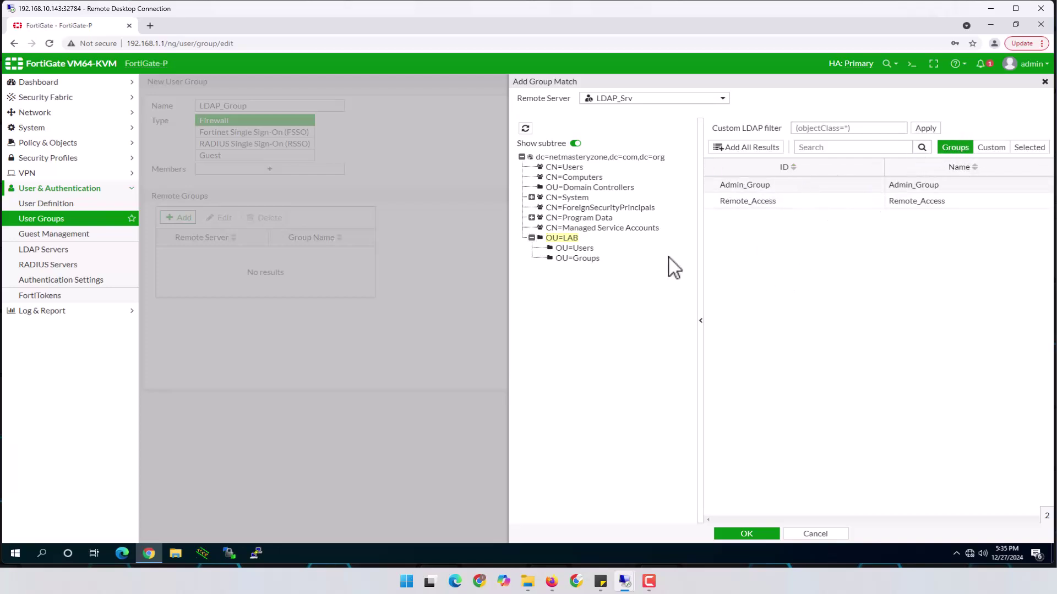
{"action": "left_click", "coordinate": [580, 262]}
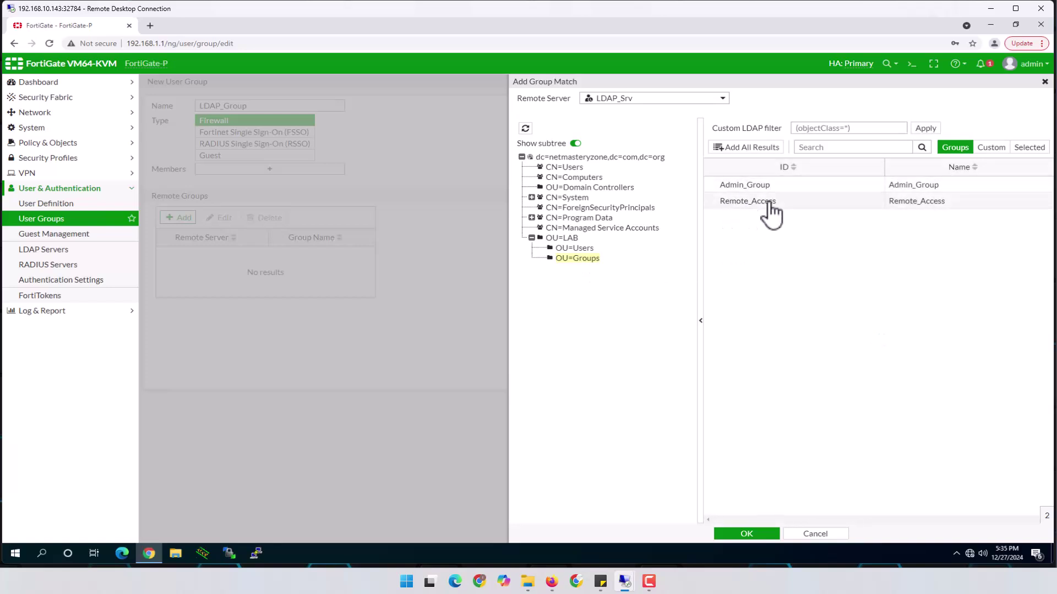
Add Admin_Group as the remote match and save LDAP_Group.
{"action": "left_click", "coordinate": [742, 186]}
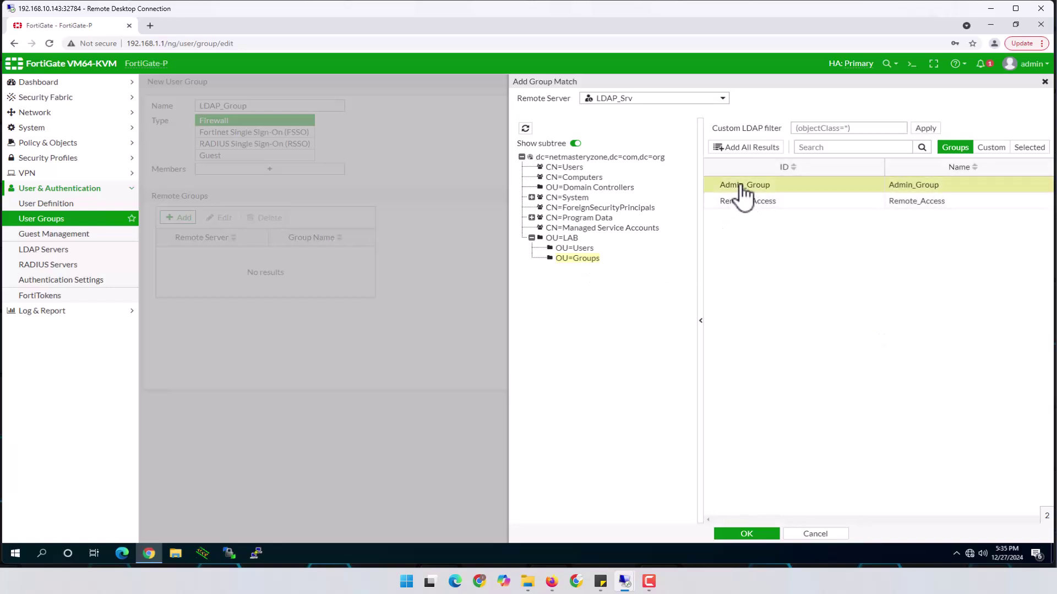
{"action": "right_click", "coordinate": [743, 194]}
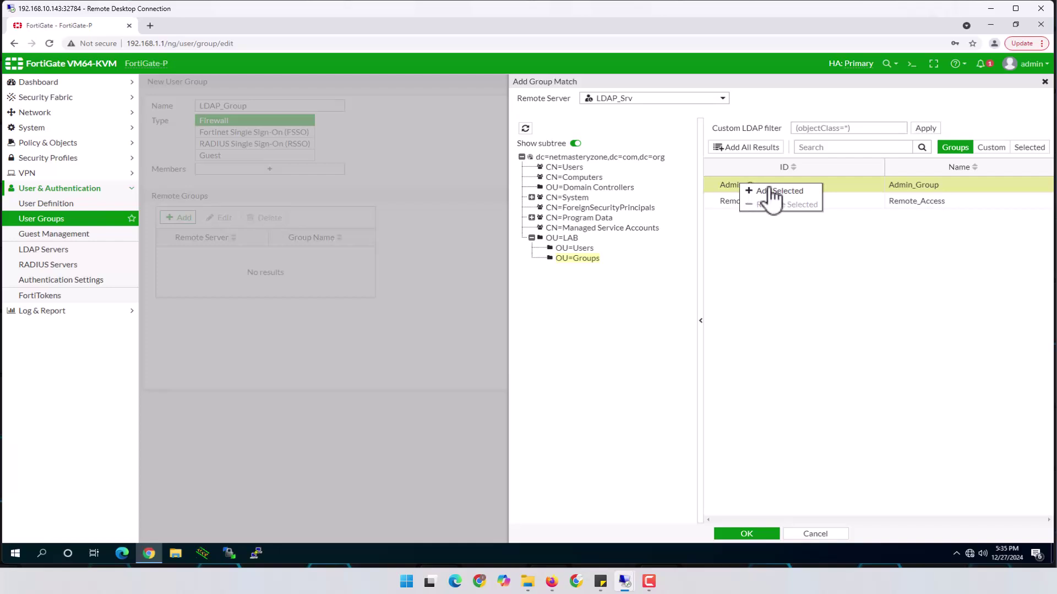
{"action": "right_click", "coordinate": [726, 192]}
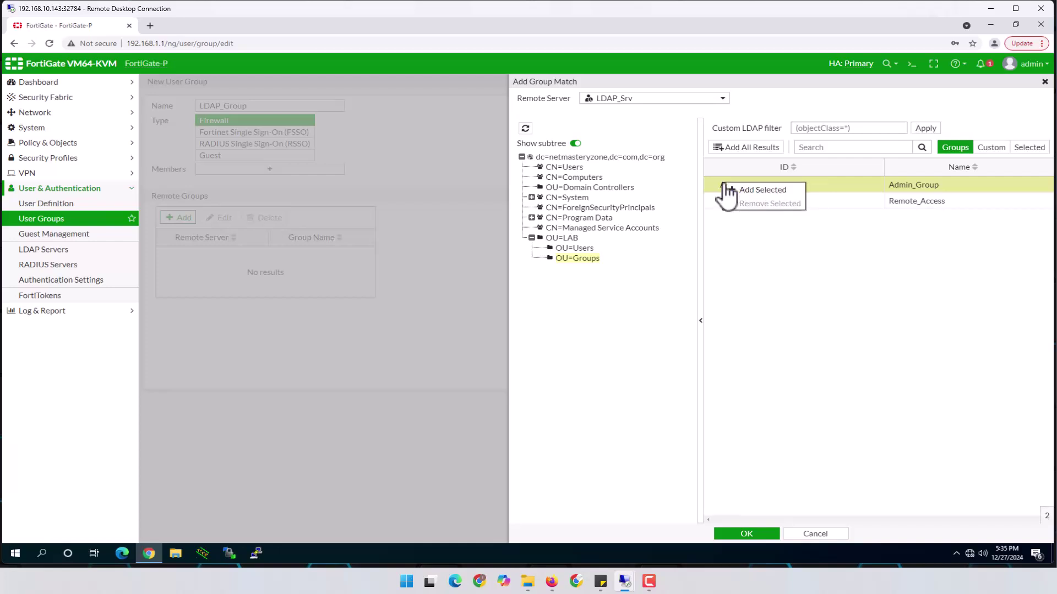
{"action": "left_click", "coordinate": [762, 190]}
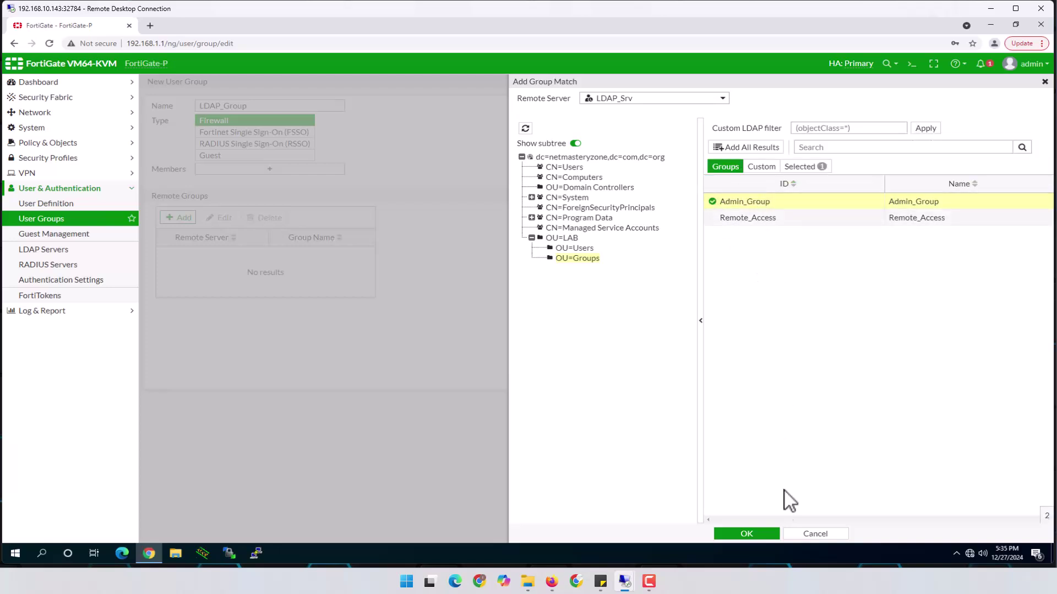
{"action": "left_click", "coordinate": [759, 534]}
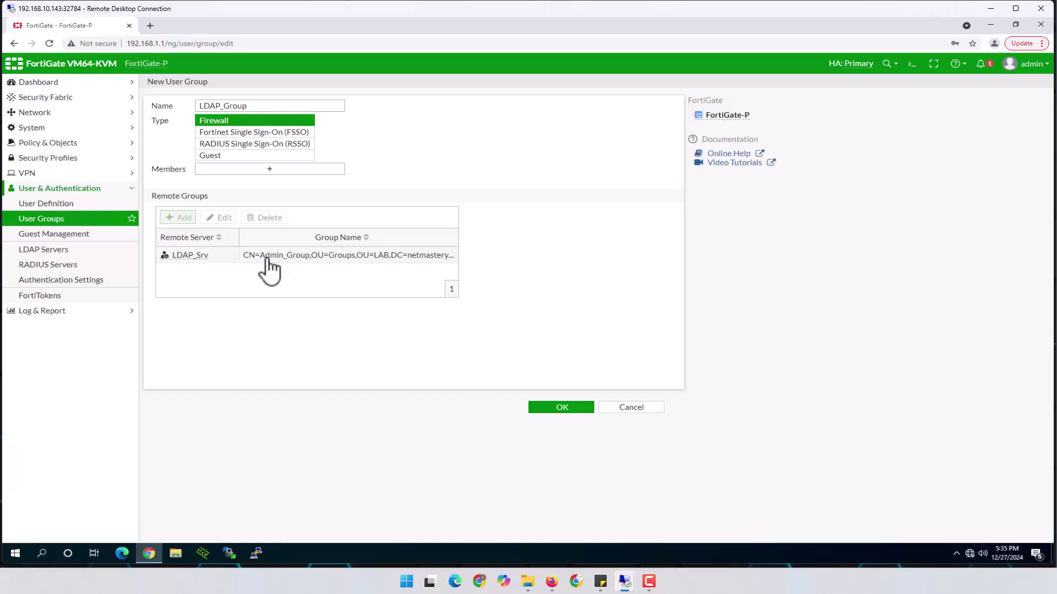
{"action": "left_click", "coordinate": [564, 409]}
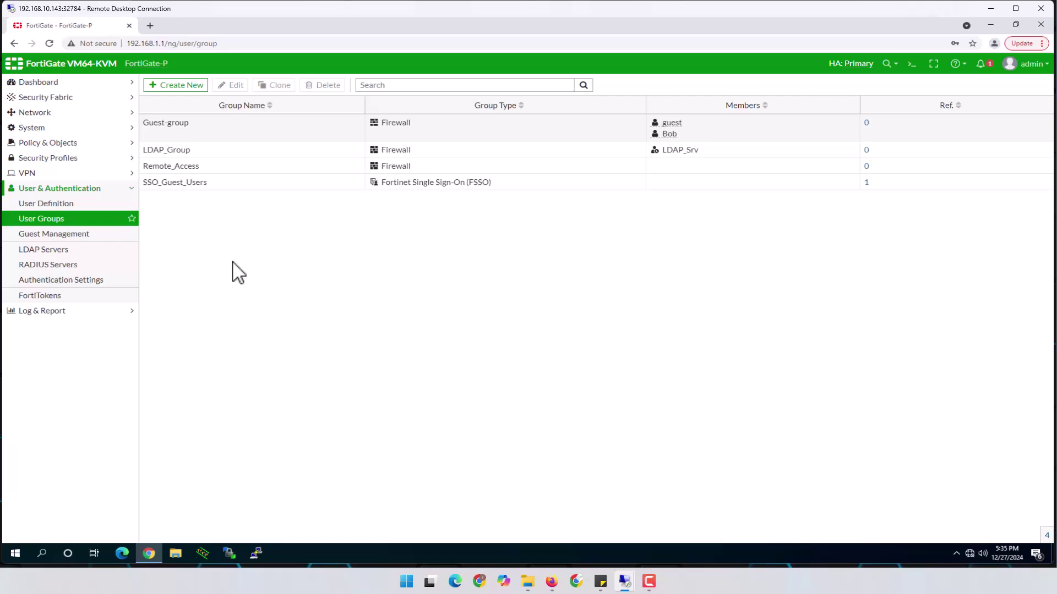
Open System > Administrators and start a new Administrator entry from Create New.
{"action": "left_click", "coordinate": [33, 129]}
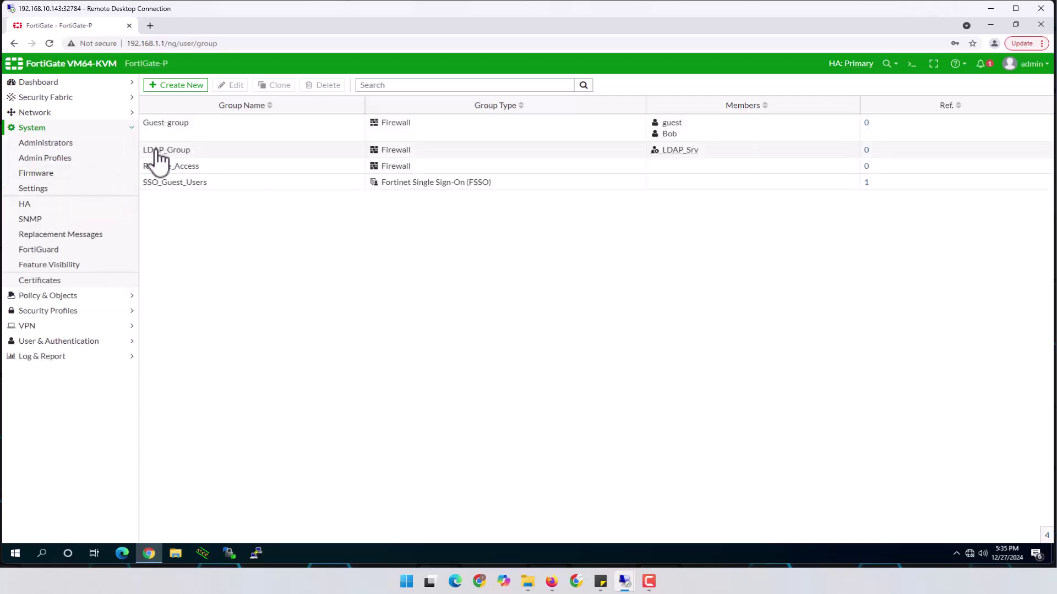
{"action": "left_click", "coordinate": [62, 145]}
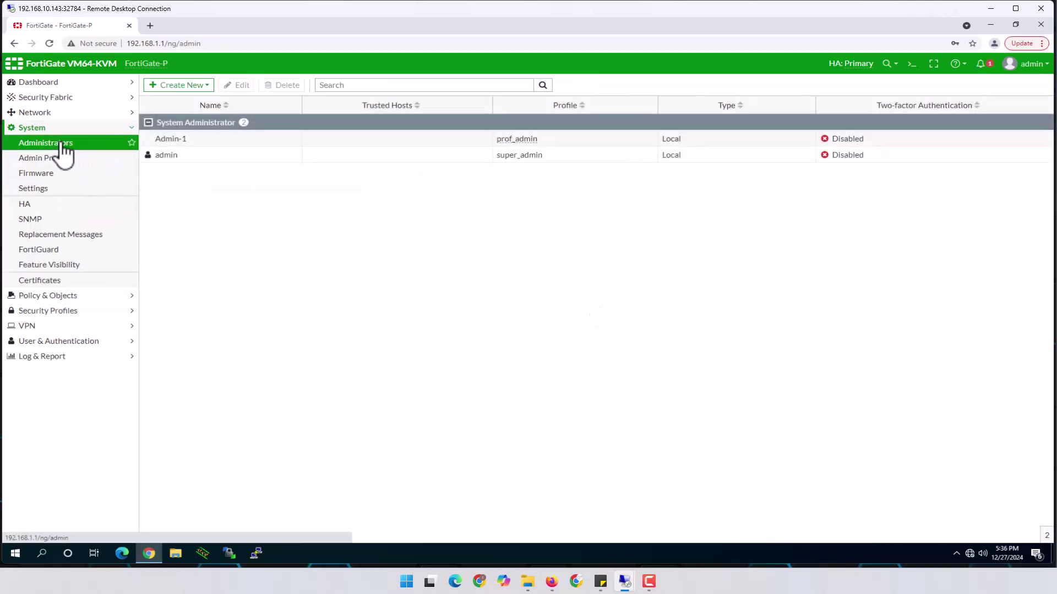
{"action": "left_click", "coordinate": [203, 87]}
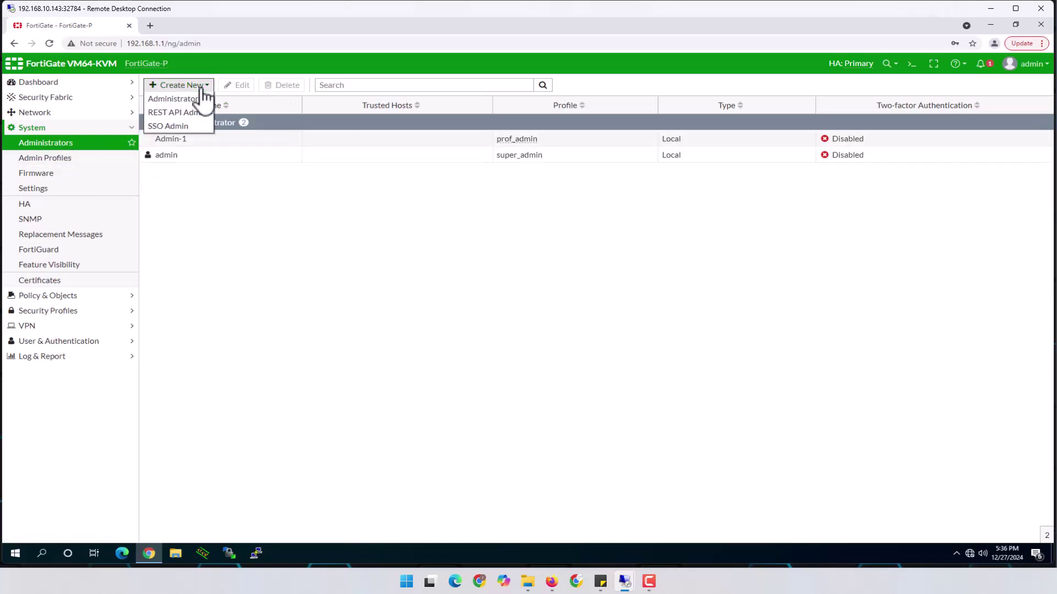
{"action": "left_click", "coordinate": [248, 170]}
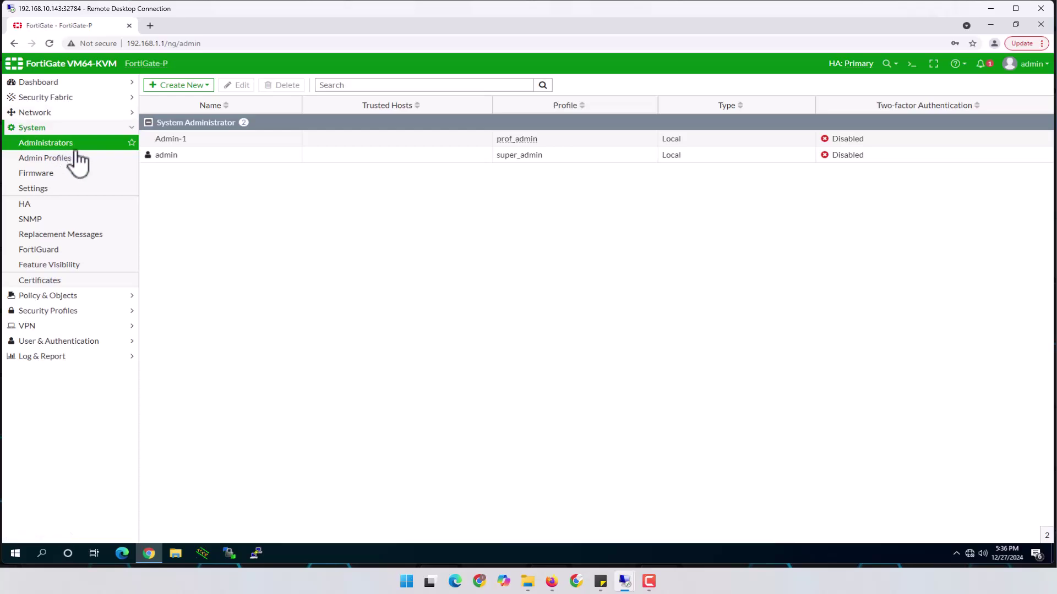
{"action": "left_click", "coordinate": [198, 93]}
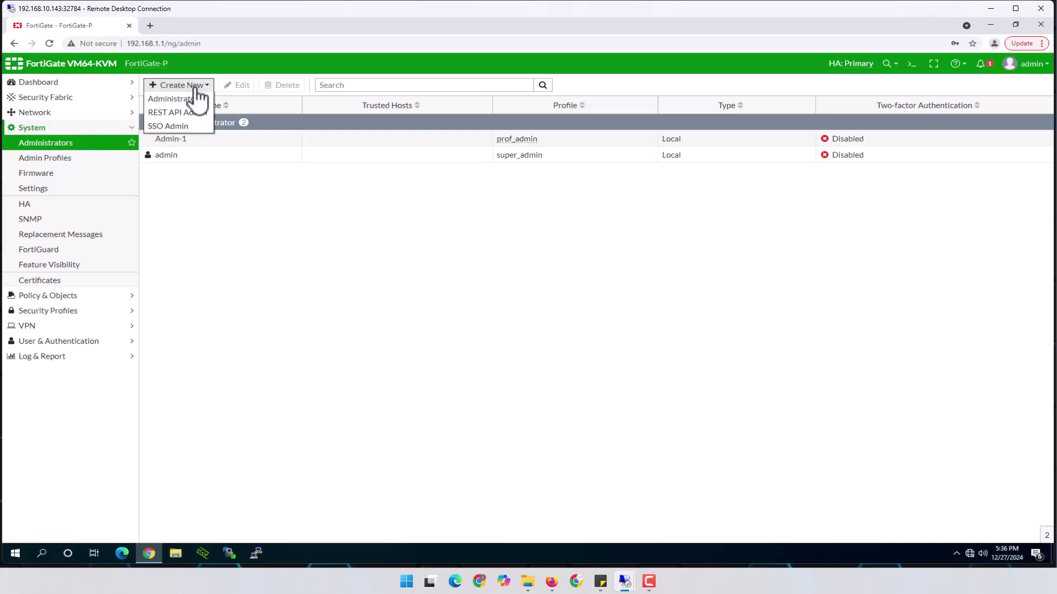
{"action": "left_click", "coordinate": [189, 101]}
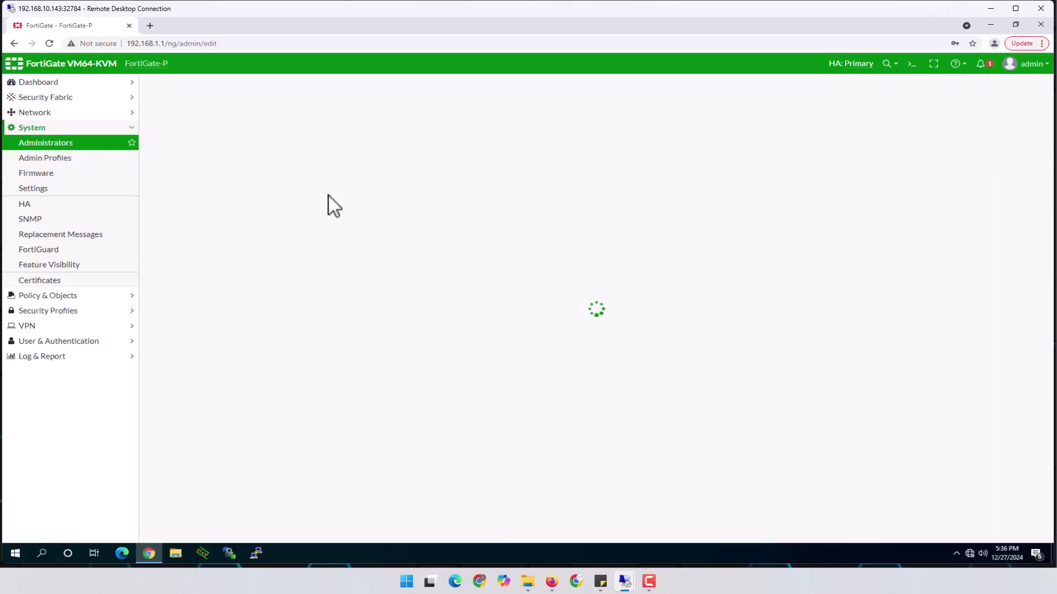
Name the administrator LDAP_Users, type 'Match all users in a remote server group'.
{"action": "left_click", "coordinate": [266, 106]}
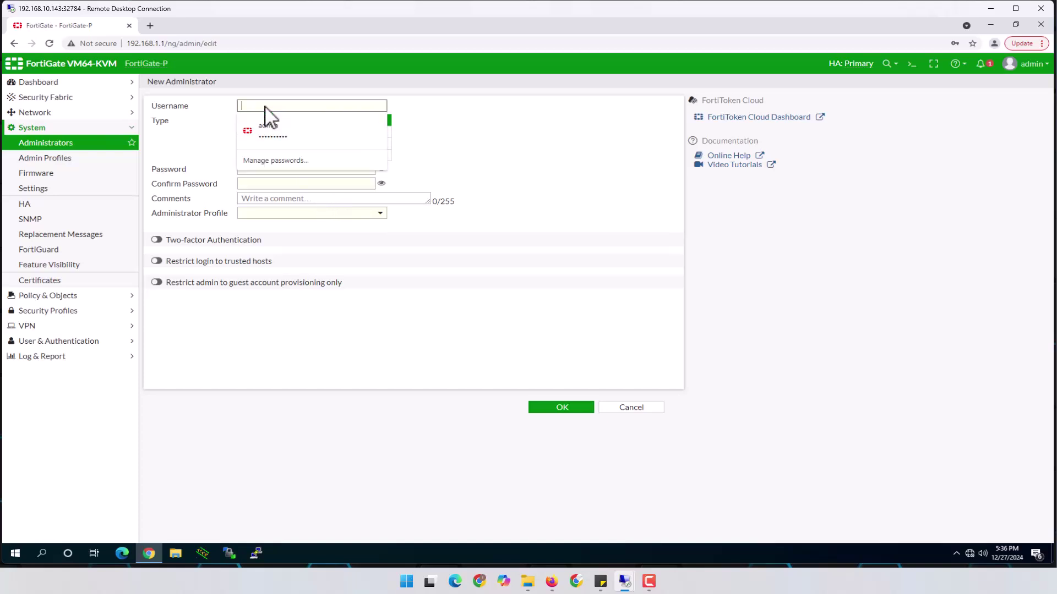
{"action": "type", "text": "LDAP_Users"}
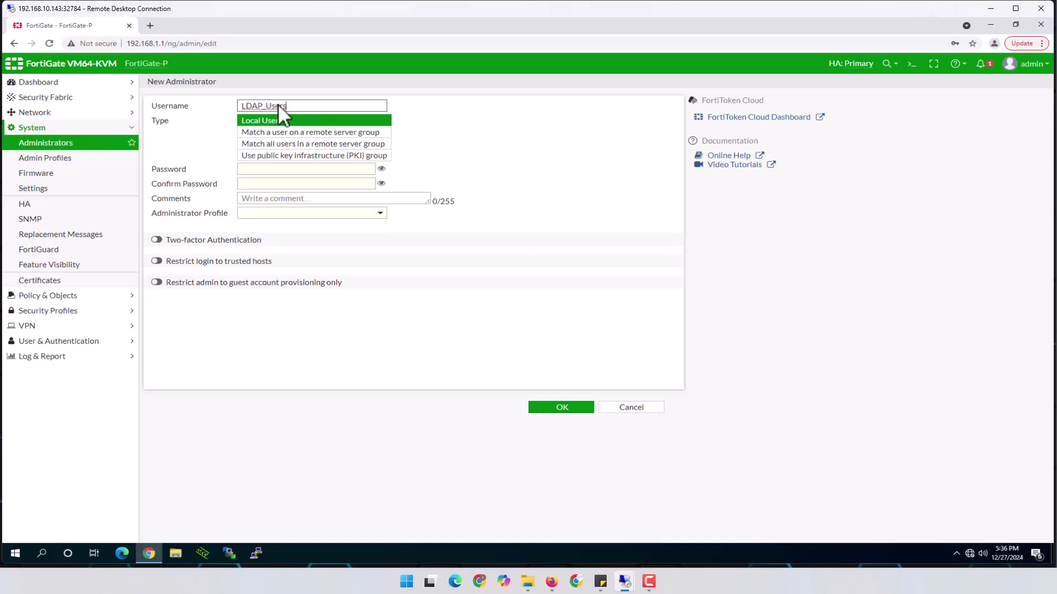
{"action": "left_click_drag", "start_coordinate": [288, 104], "coordinate": [240, 113]}
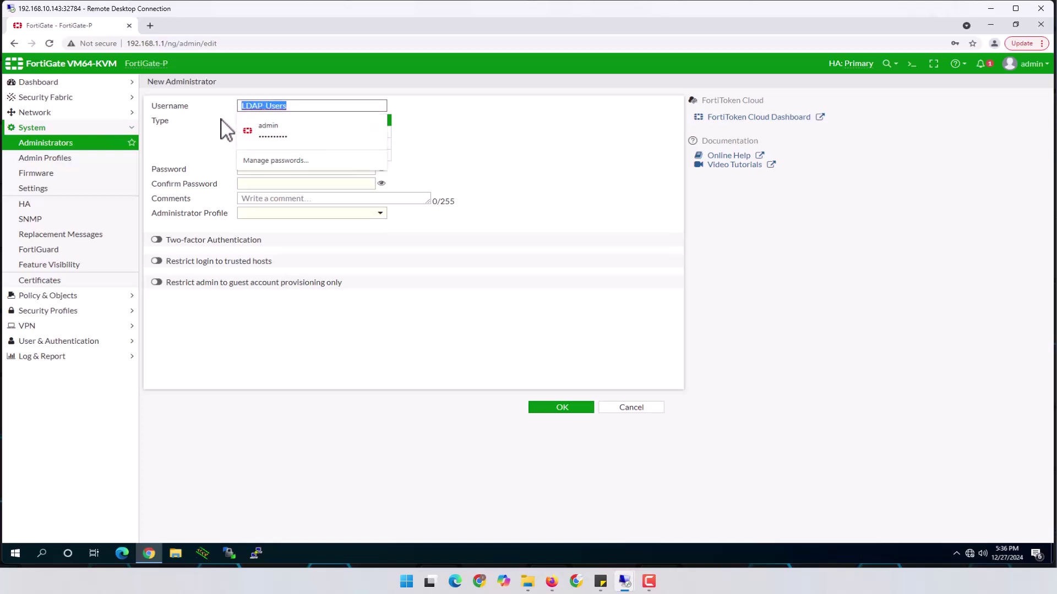
{"action": "left_click", "coordinate": [224, 130]}
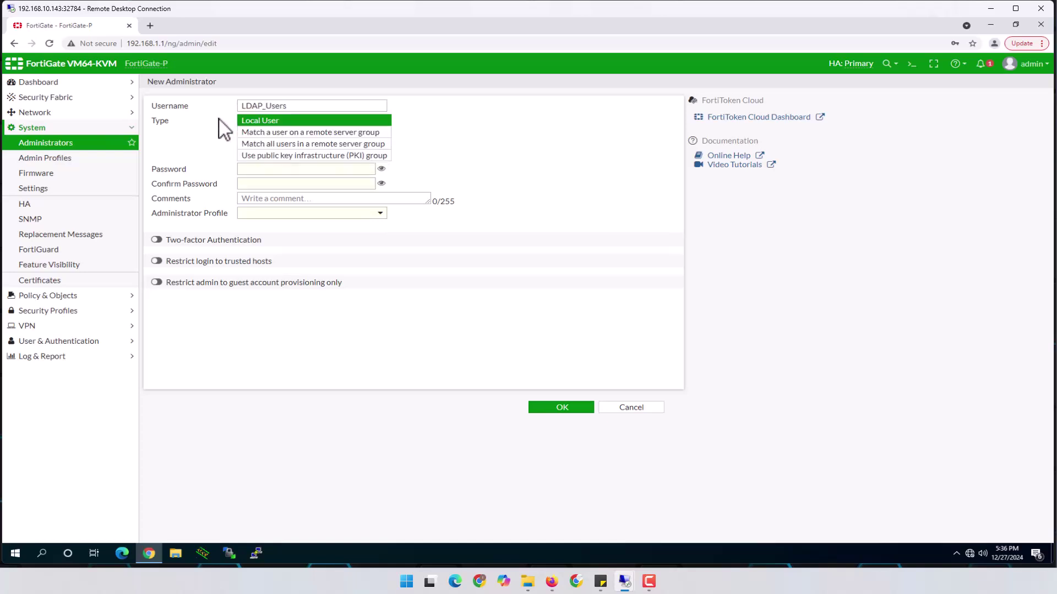
{"action": "left_click", "coordinate": [255, 145]}
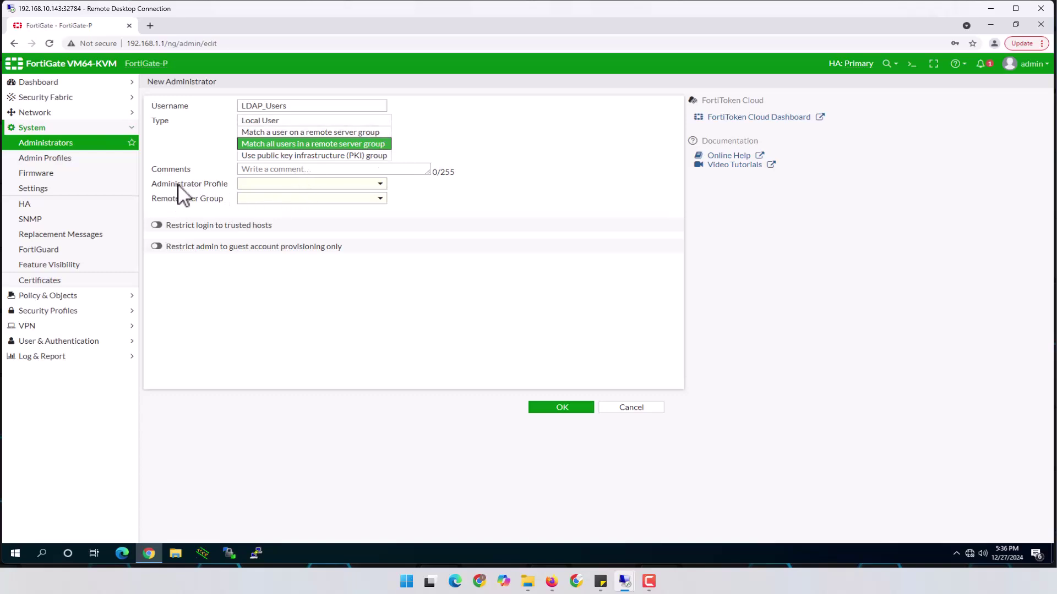
Give LDAP_Users the super_admin profile and remote user group LDAP_Group, then save.
{"action": "left_click", "coordinate": [280, 185]}
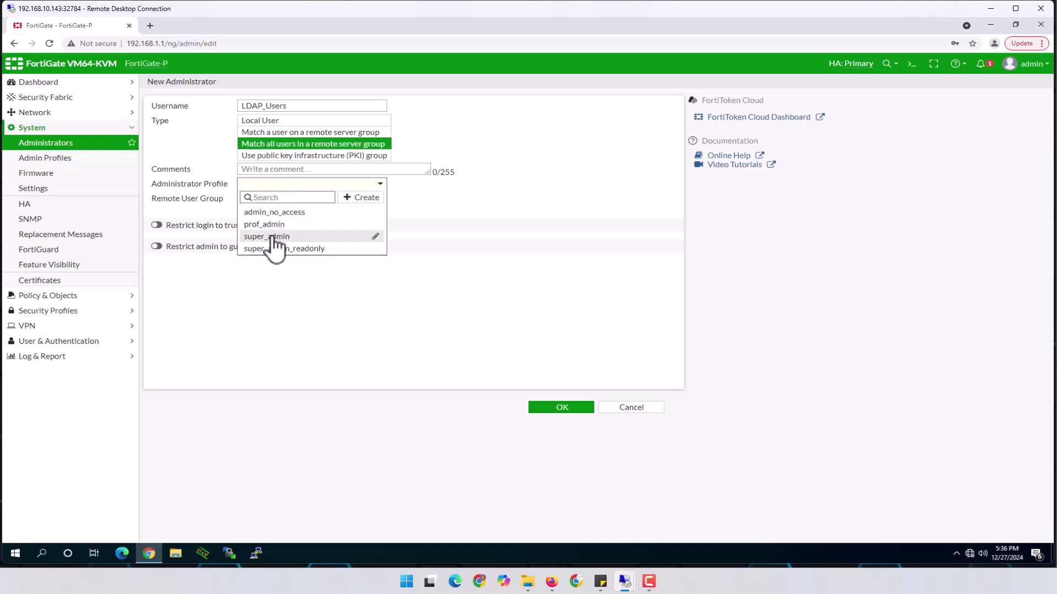
{"action": "left_click", "coordinate": [269, 236]}
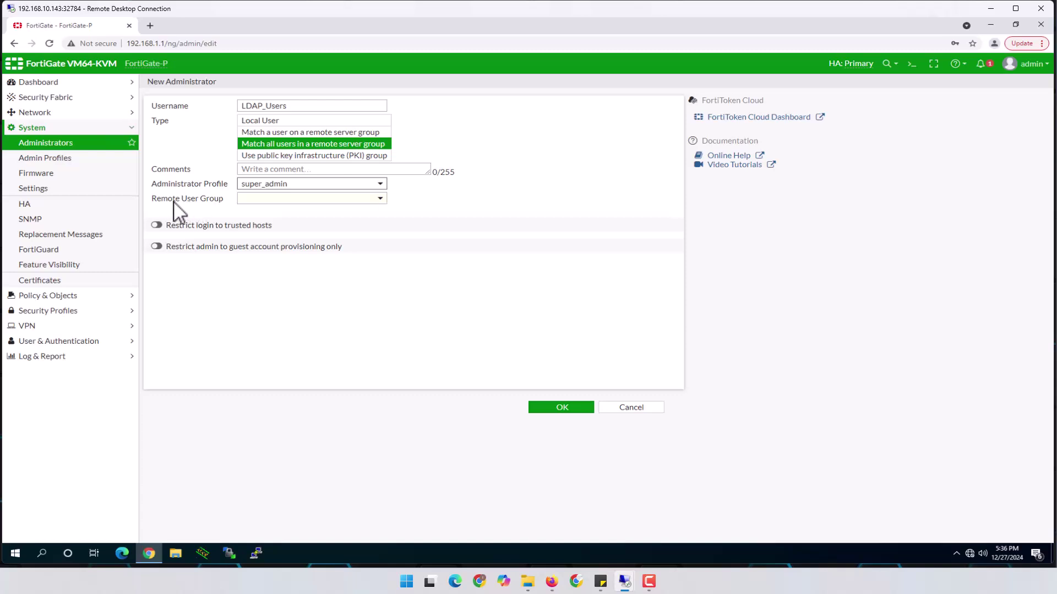
{"action": "left_click", "coordinate": [280, 201]}
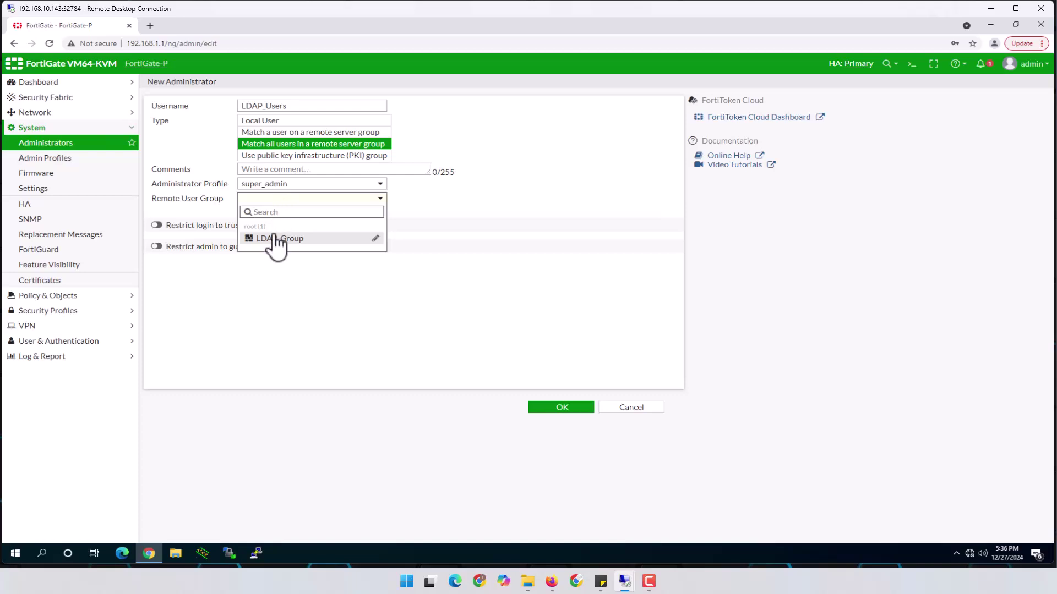
{"action": "left_click", "coordinate": [276, 238]}
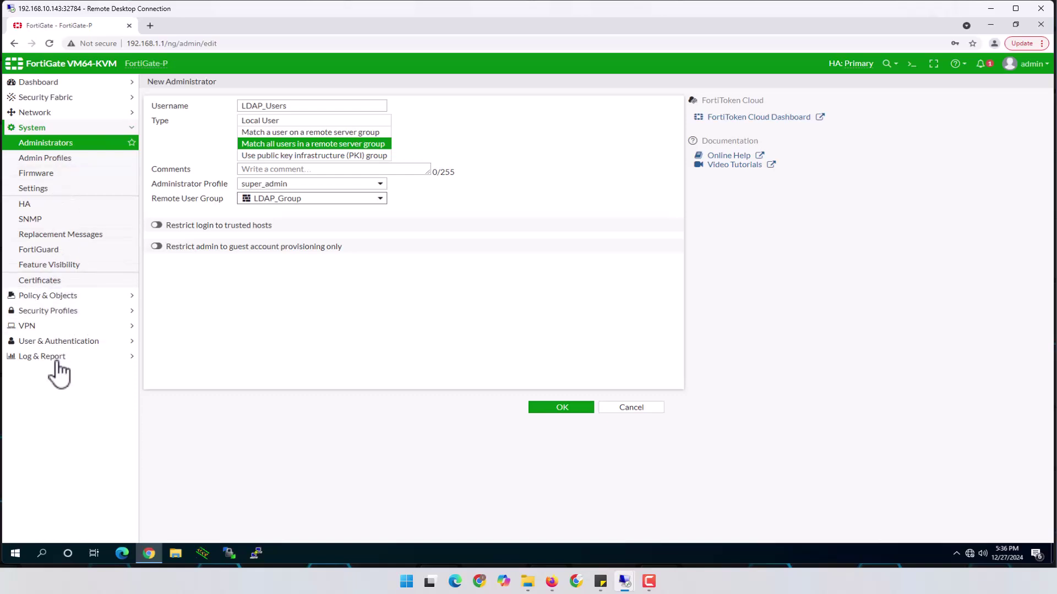
{"action": "left_click", "coordinate": [133, 344]}
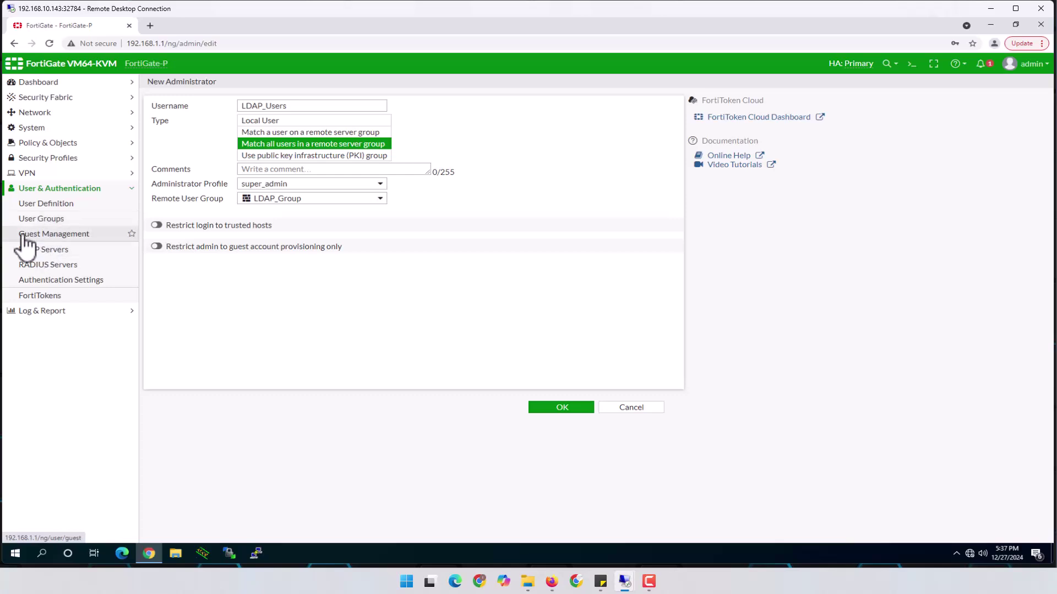
{"action": "left_click", "coordinate": [33, 129]}
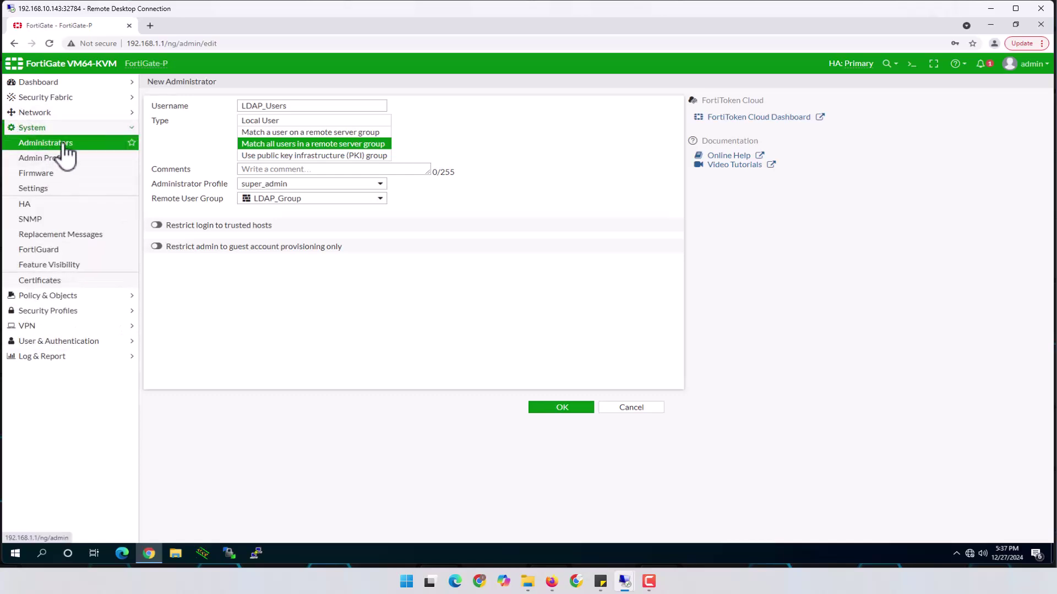
{"action": "left_click", "coordinate": [300, 106]}
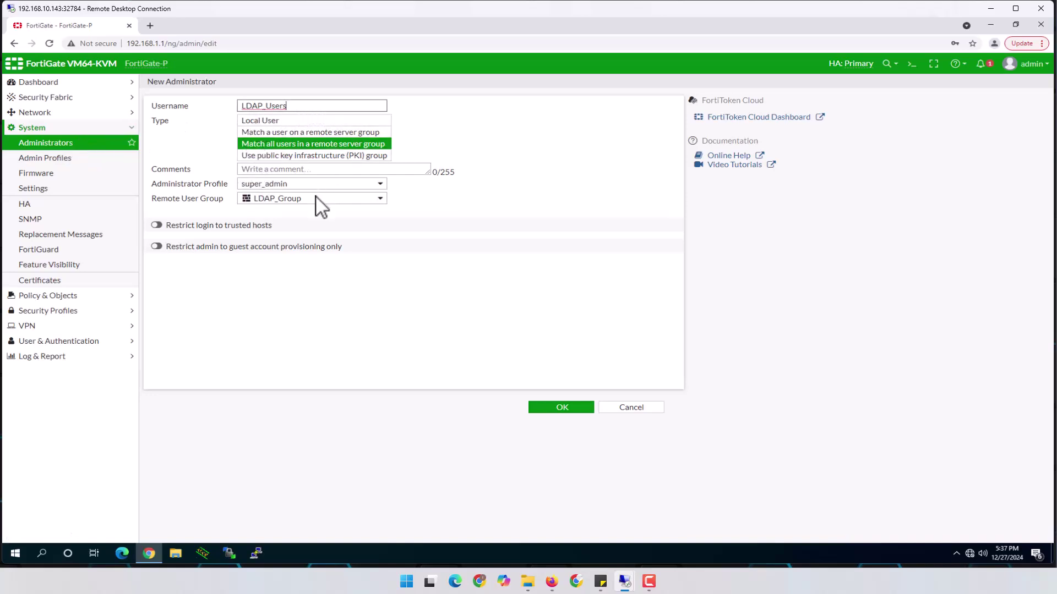
{"action": "mouse_move", "coordinate": [318, 207]}
{"action": "left_click", "coordinate": [574, 408]}
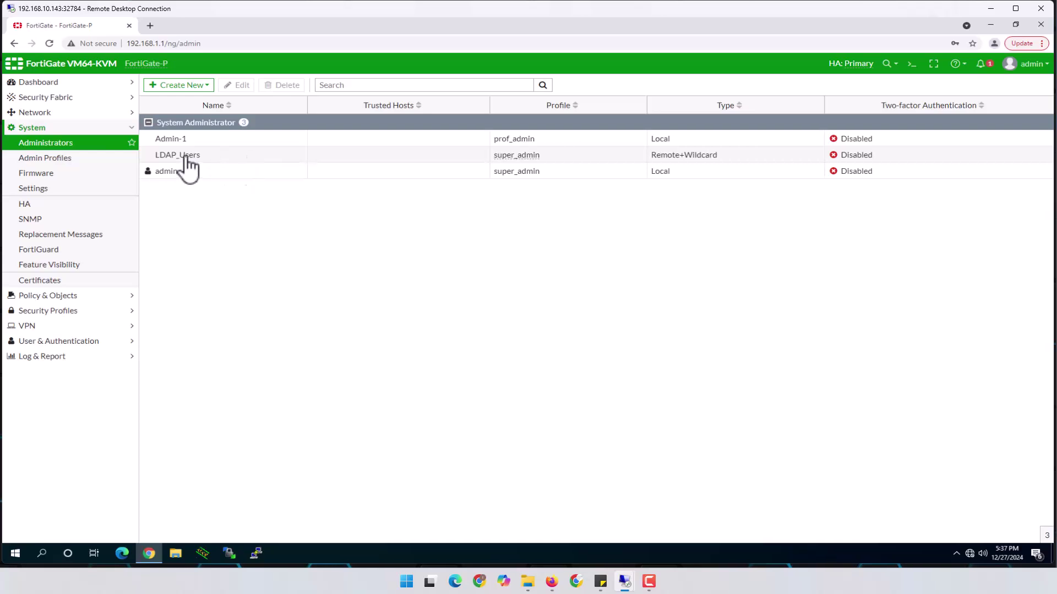
Log out of admin, sign in with the AD group member's domain credentials, and skip setup.
{"action": "left_click", "coordinate": [1033, 64]}
{"action": "left_click", "coordinate": [996, 160]}
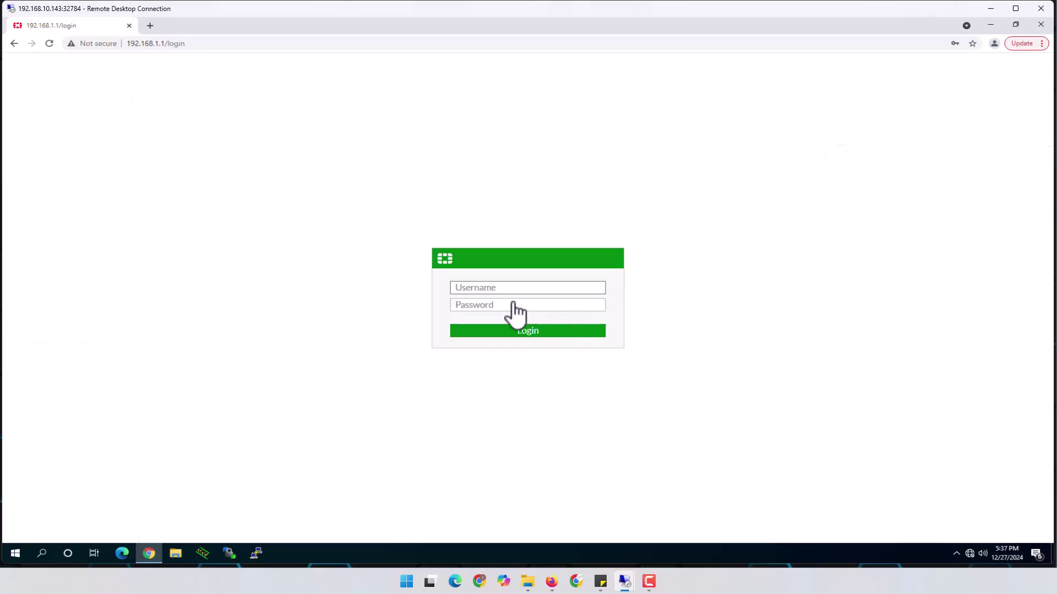
{"action": "left_click", "coordinate": [512, 288]}
{"action": "type", "text": "sahra"}
{"action": "key", "text": "Tab"}
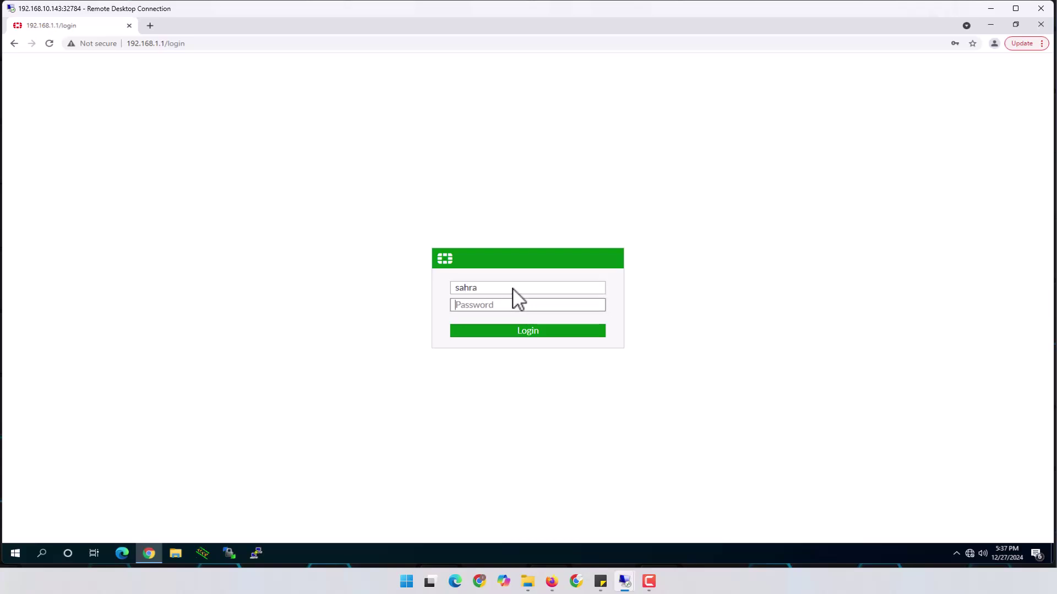
{"action": "type", "text": "•"}
{"action": "left_click", "coordinate": [532, 330]}
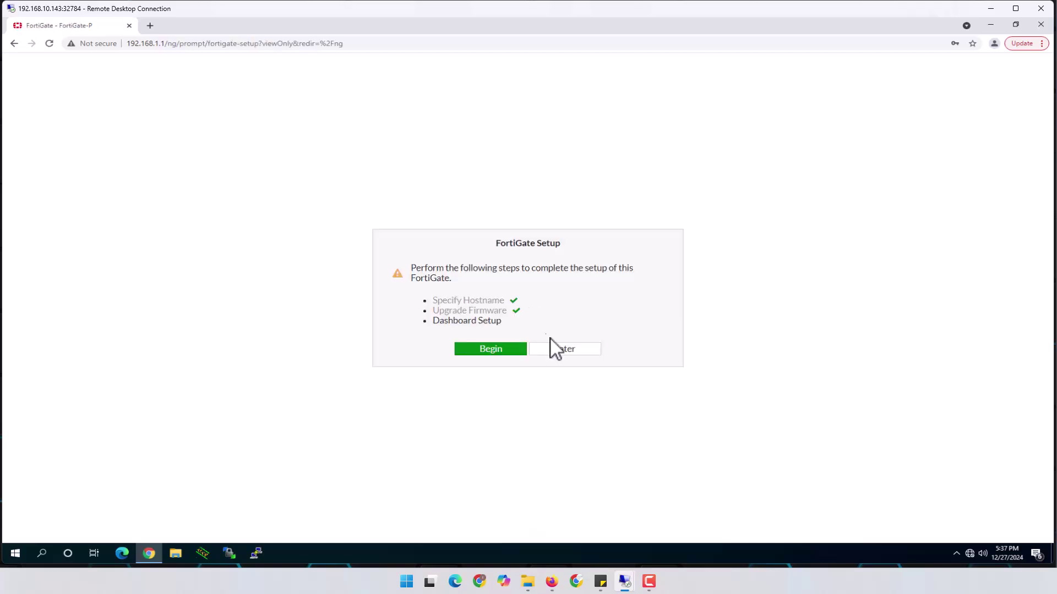
{"action": "left_click", "coordinate": [572, 351]}
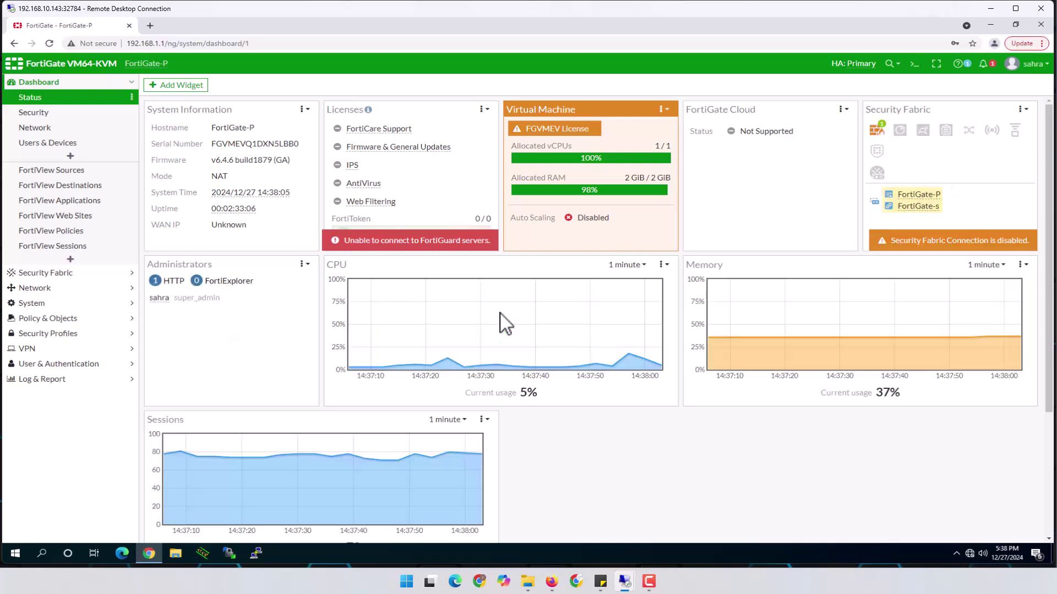
{"action": "left_click", "coordinate": [1046, 66]}
Log out and attempt login with the non-member domain user's username and password.
{"action": "left_click", "coordinate": [993, 144]}
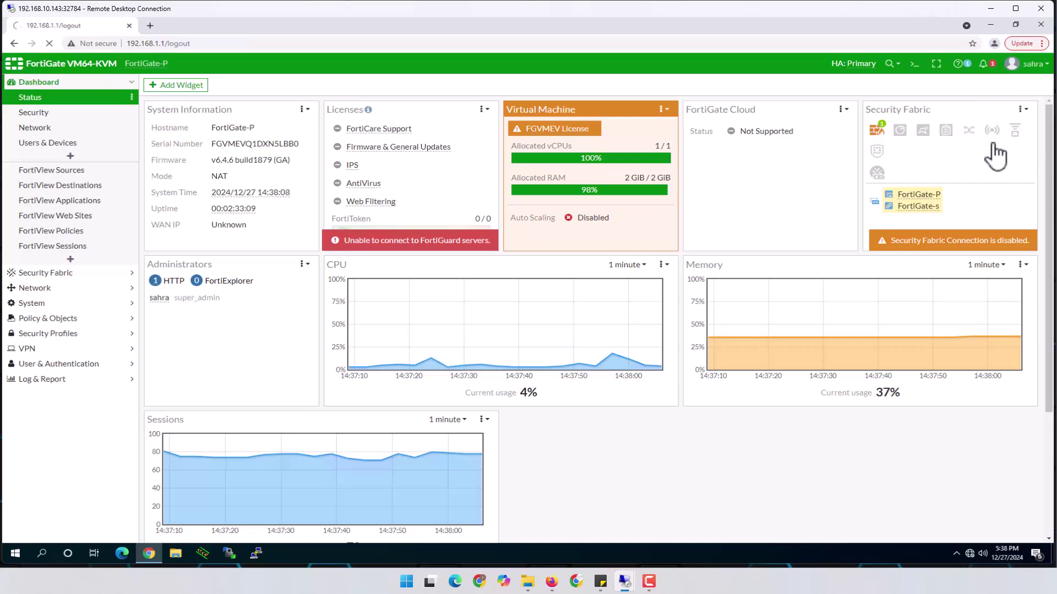
{"action": "left_click", "coordinate": [524, 288]}
{"action": "type", "text": "bob"}
{"action": "key", "text": "Tab"}
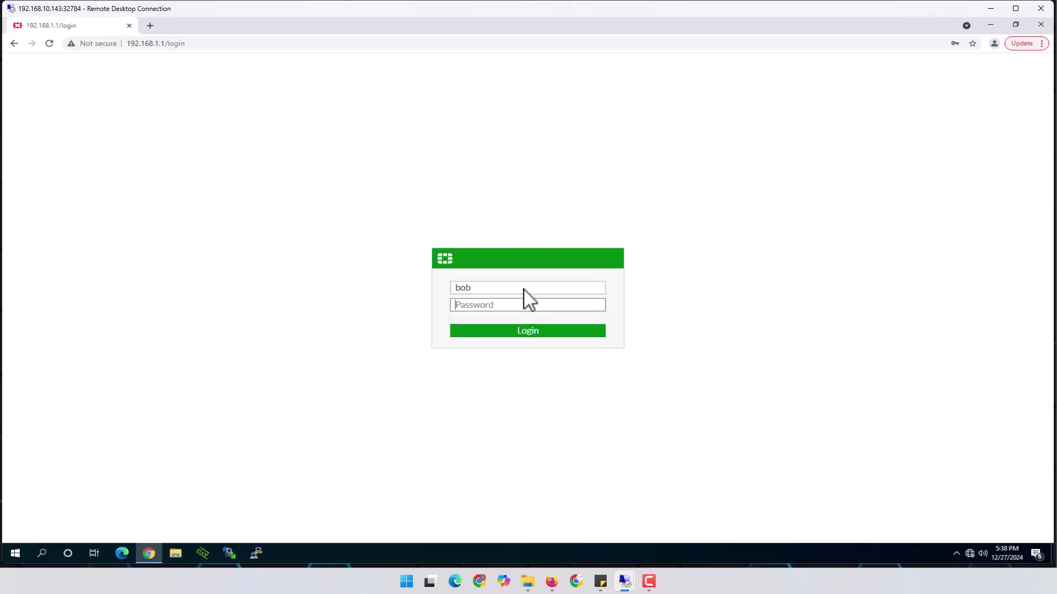
{"action": "type", "text": "*********"}
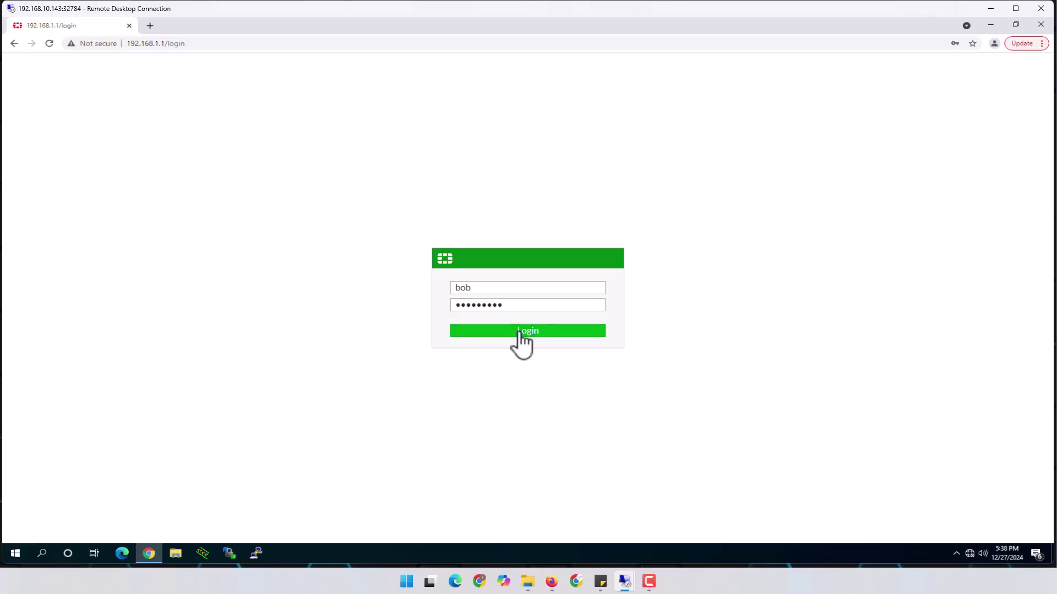
{"action": "left_click", "coordinate": [520, 332]}
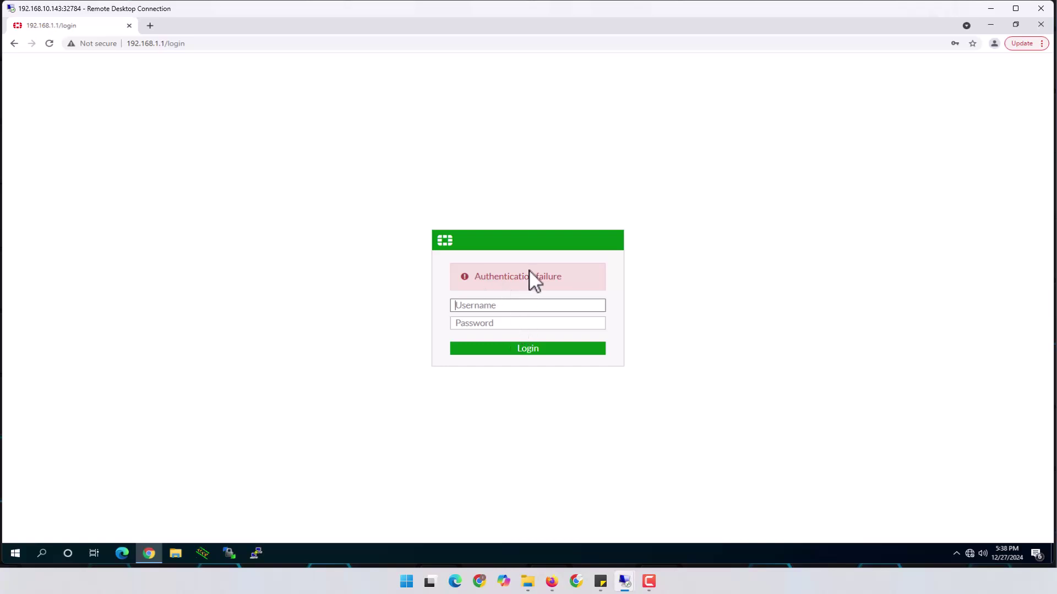
In AD Users and Computers, add the non-member account to Admin_Group, then return to FortiGate login.
{"action": "mouse_move", "coordinate": [631, 581]}
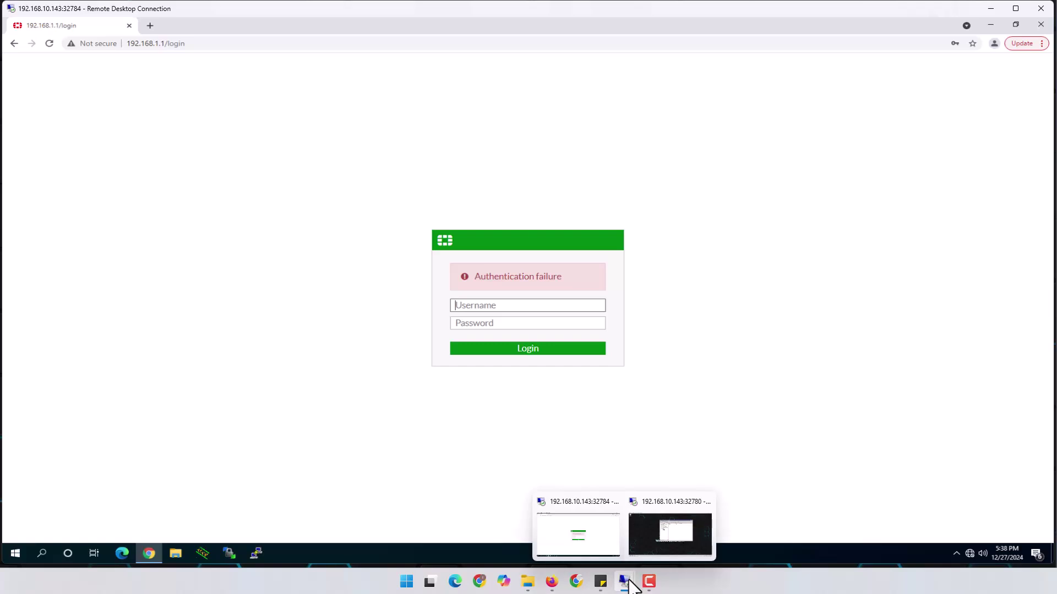
{"action": "left_click", "coordinate": [661, 531]}
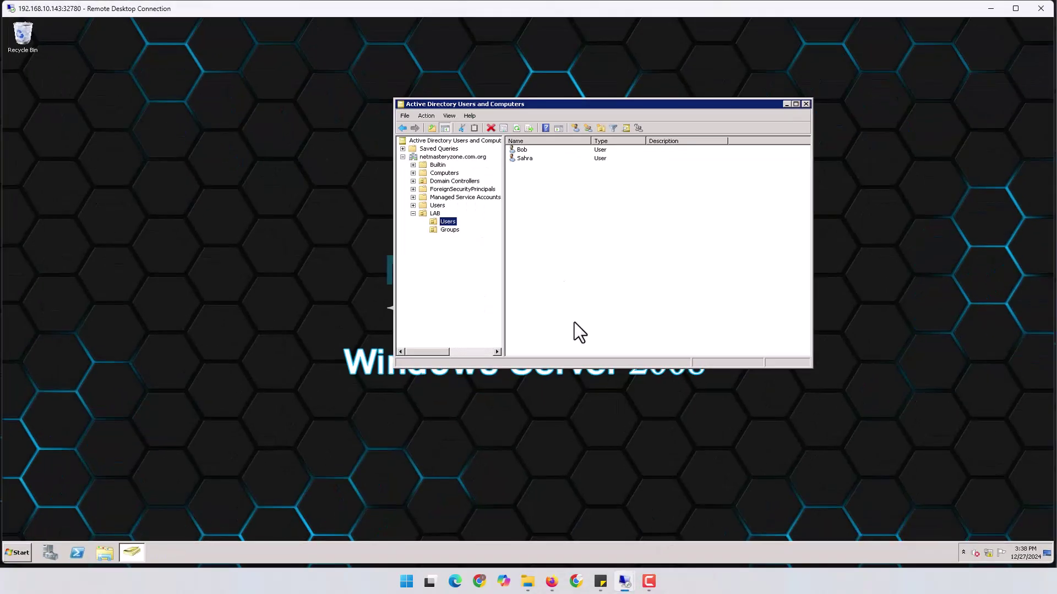
{"action": "left_click", "coordinate": [521, 152]}
{"action": "right_click", "coordinate": [523, 150]}
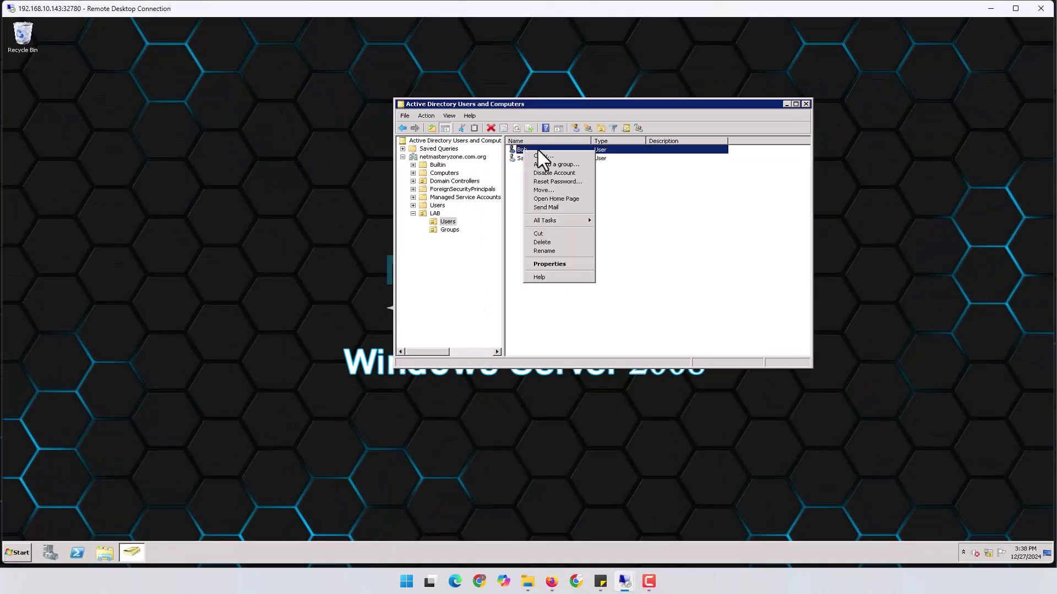
{"action": "left_click", "coordinate": [557, 163]}
{"action": "type", "text": "adm"}
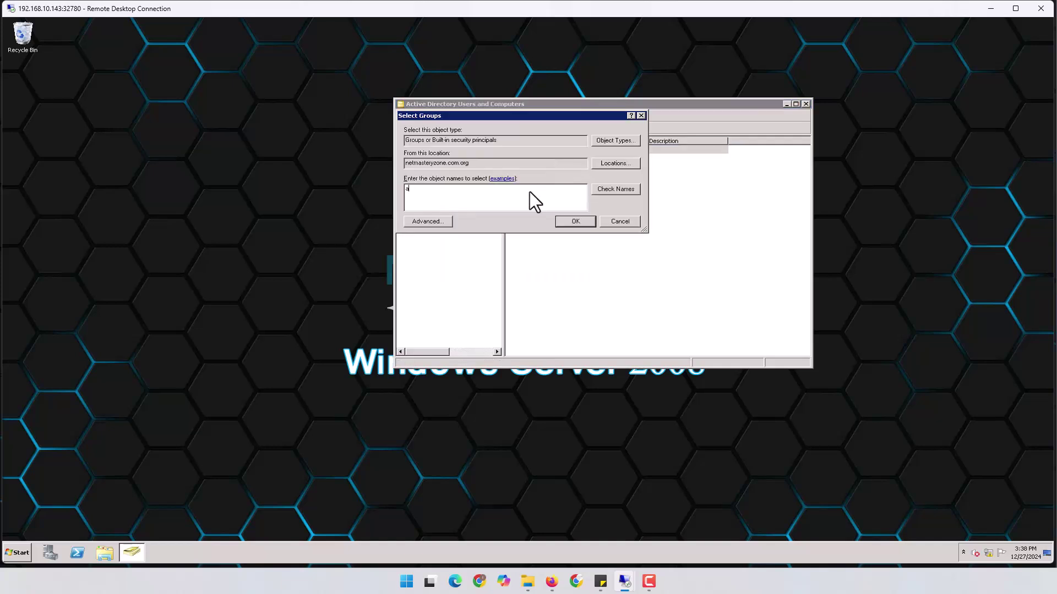
{"action": "left_click", "coordinate": [623, 191]}
{"action": "double_click", "coordinate": [456, 190]}
{"action": "left_click", "coordinate": [557, 219]}
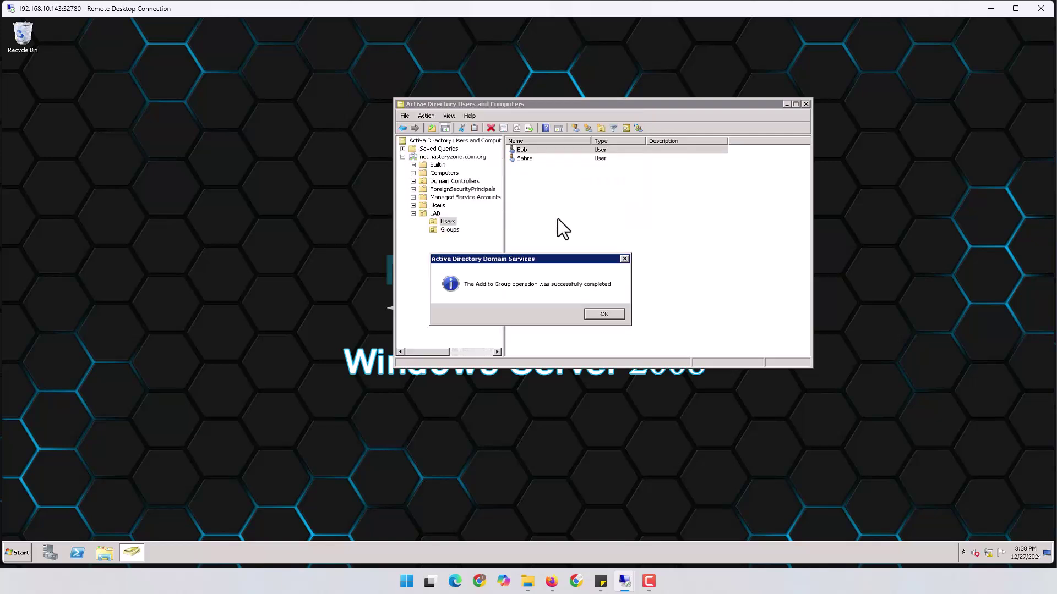
{"action": "left_click", "coordinate": [603, 317]}
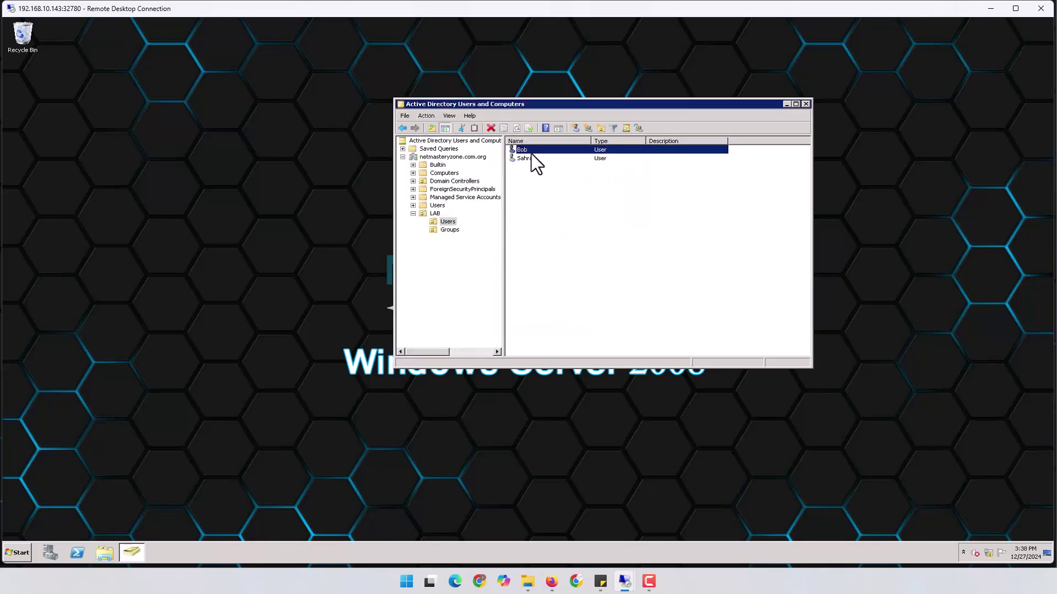
{"action": "left_click", "coordinate": [991, 9]}
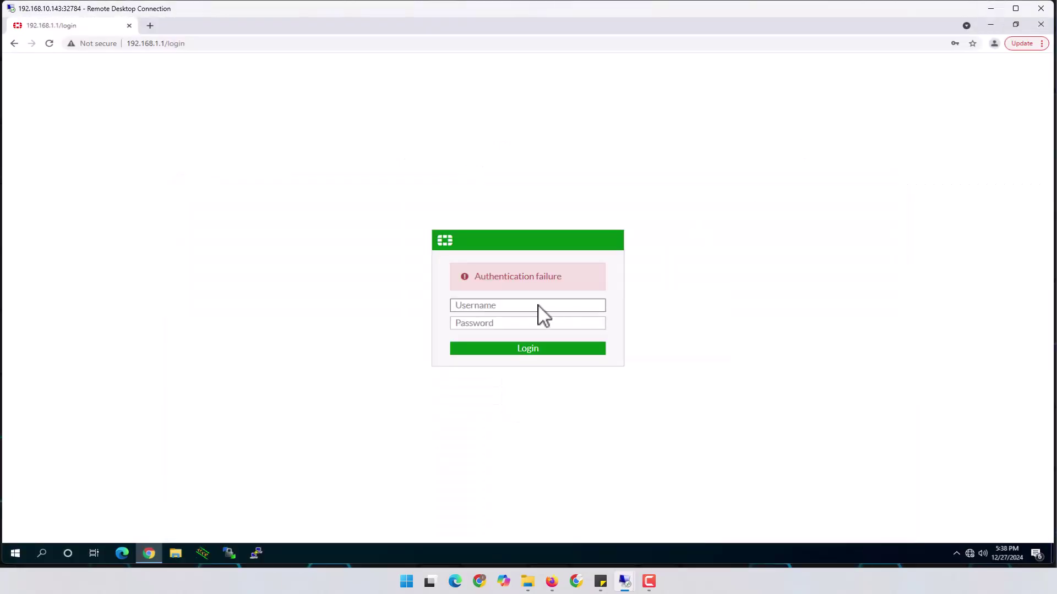
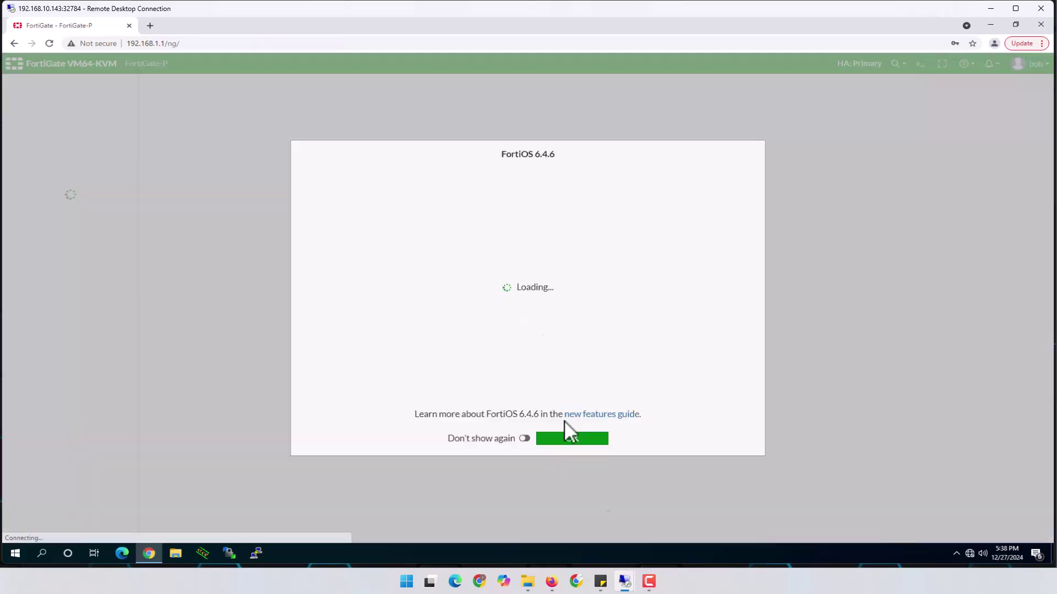
Dismiss the FortiOS 6.4.6 notice, check LDAP_Srv at 10.10.1.21:389, then return to the EVE topology.
{"action": "left_click", "coordinate": [585, 438]}
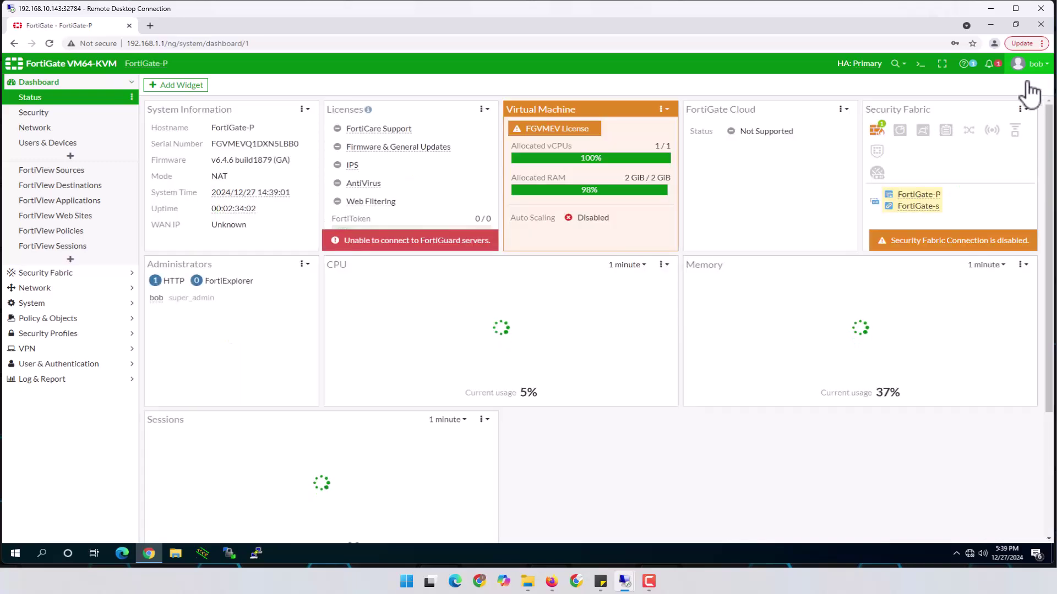
{"action": "left_click", "coordinate": [86, 366]}
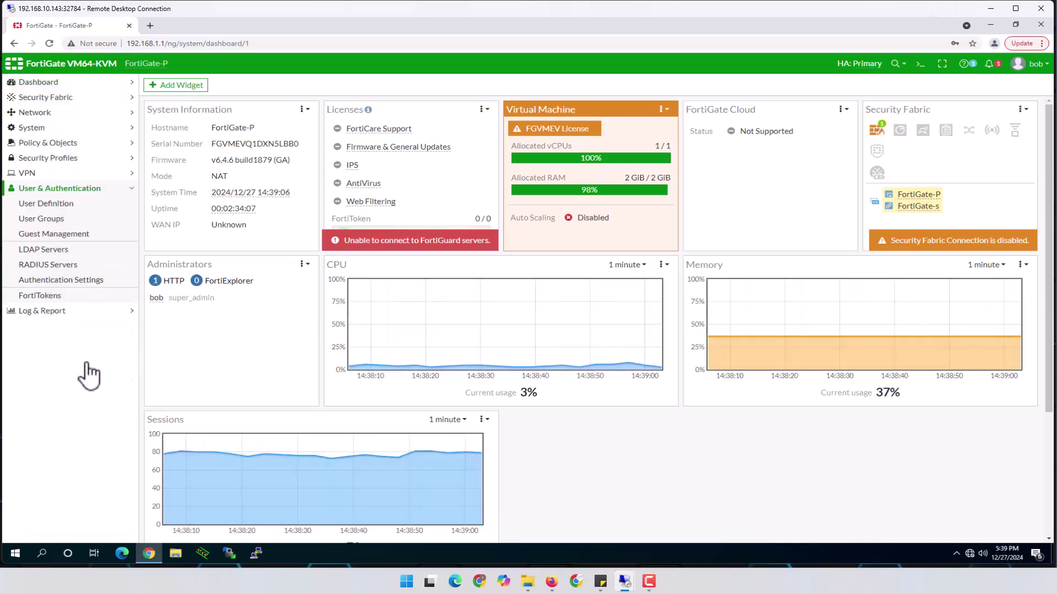
{"action": "left_click", "coordinate": [45, 251]}
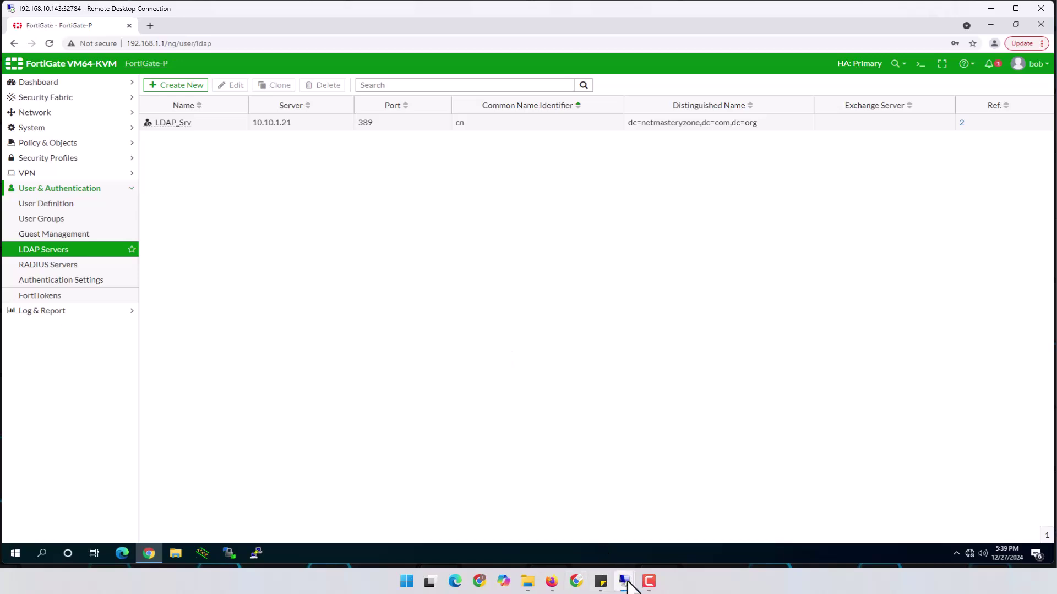
{"action": "left_click", "coordinate": [551, 582]}
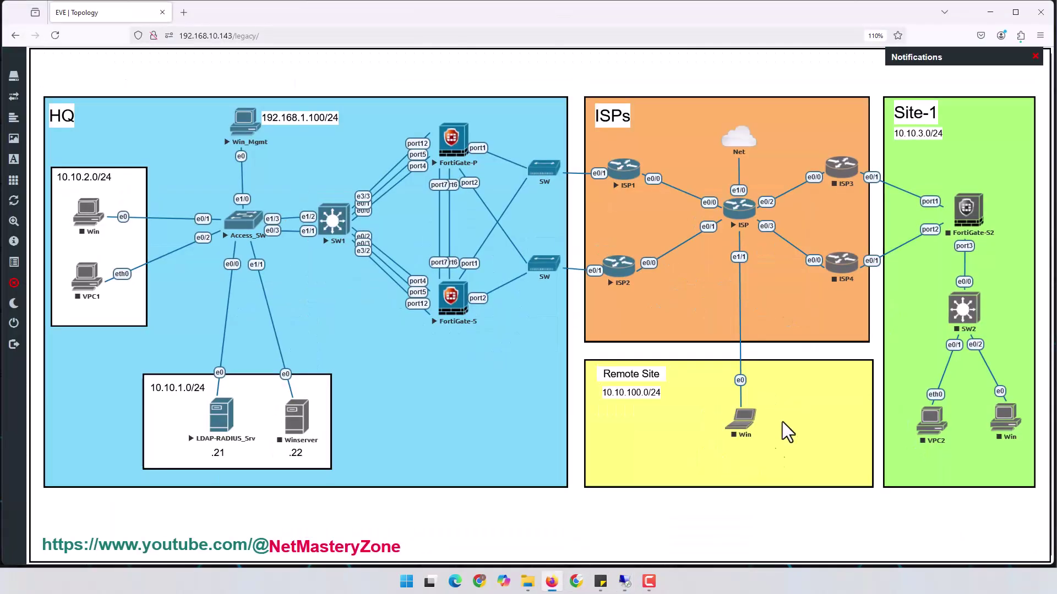